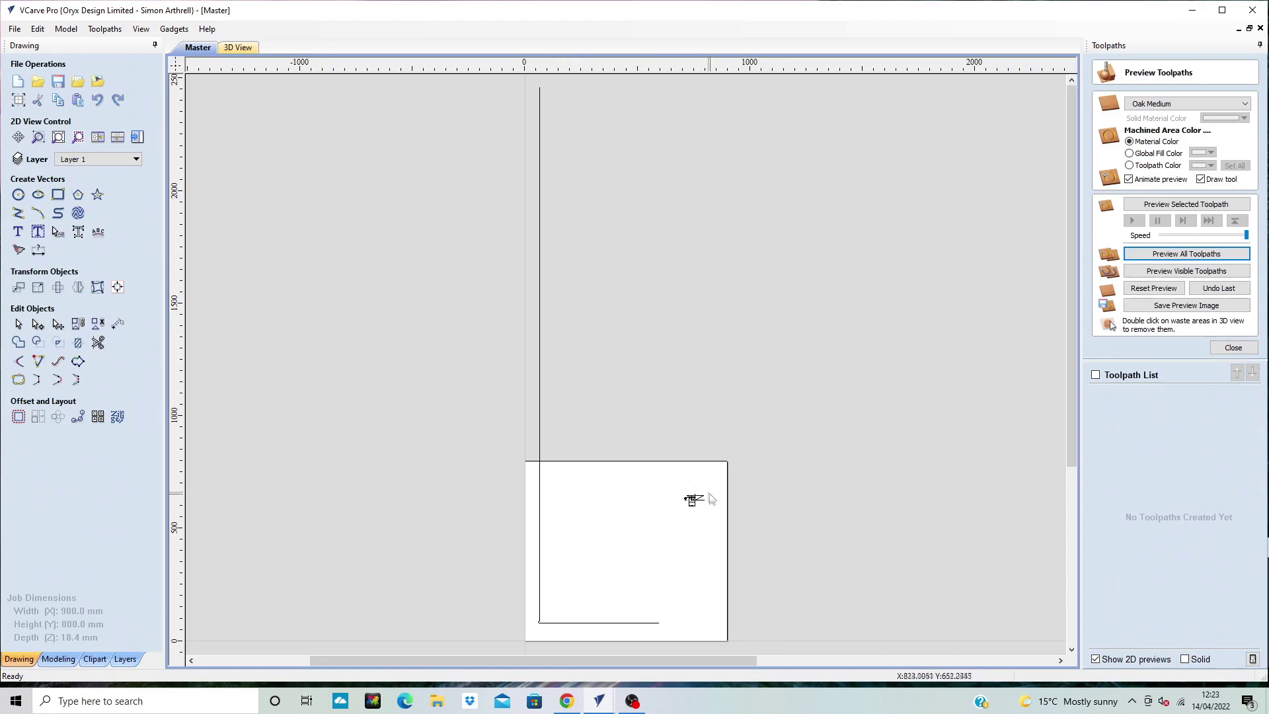
# Add a 26.0 dimension across the profile's top edge, from its top-left to top-right corner
pyautogui.scroll(10, 692, 502)
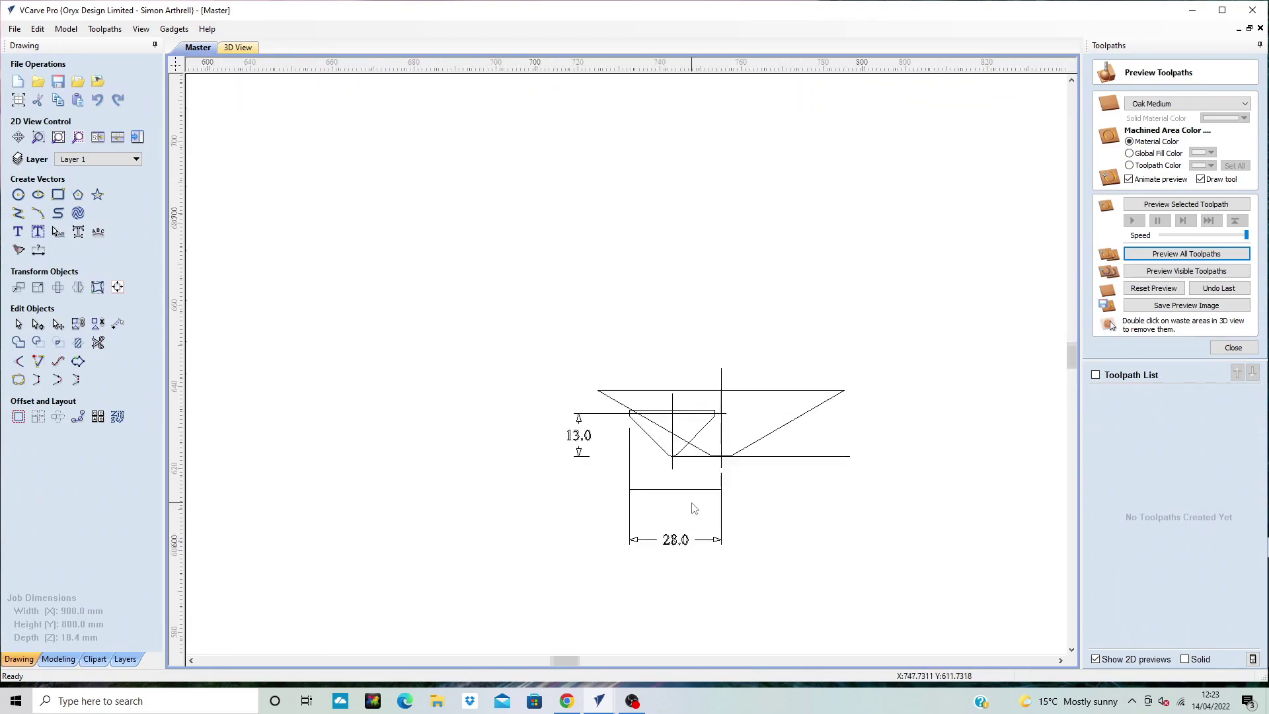
pyautogui.scroll(2, 694, 508)
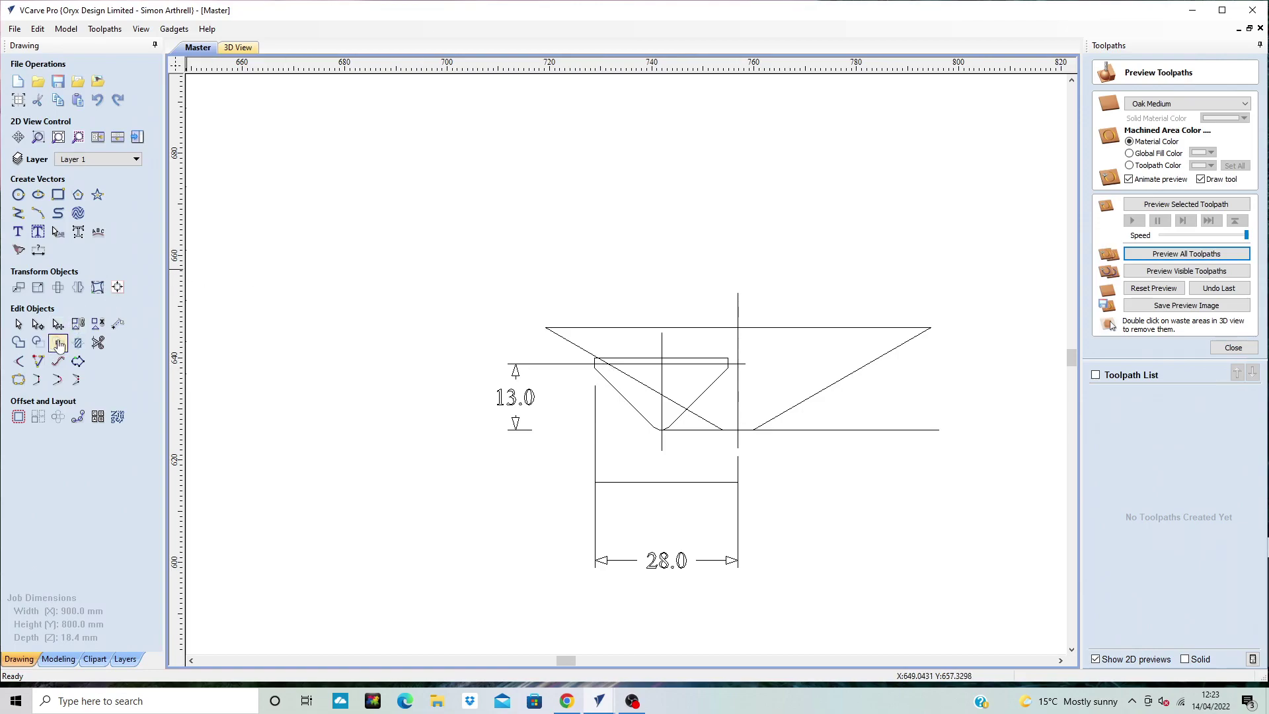
pyautogui.click(37, 256)
pyautogui.click(594, 357)
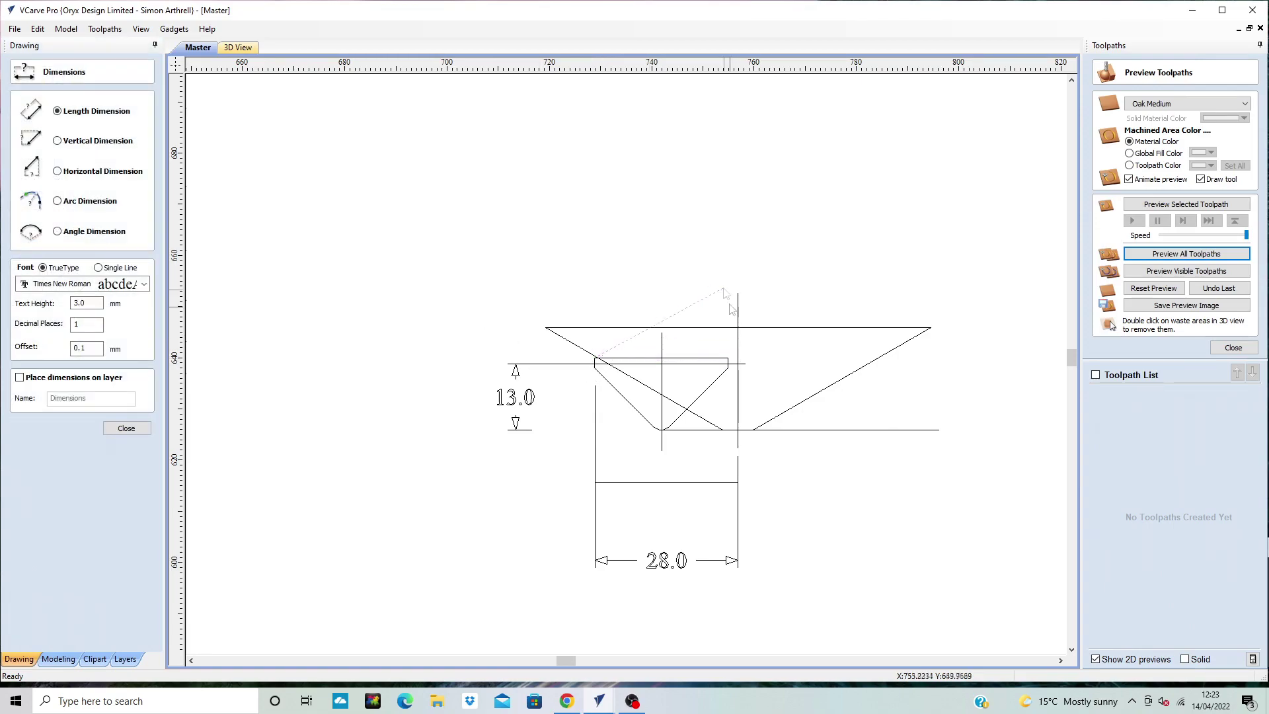
pyautogui.click(727, 358)
pyautogui.click(729, 284)
pyautogui.scroll(-3, 722, 538)
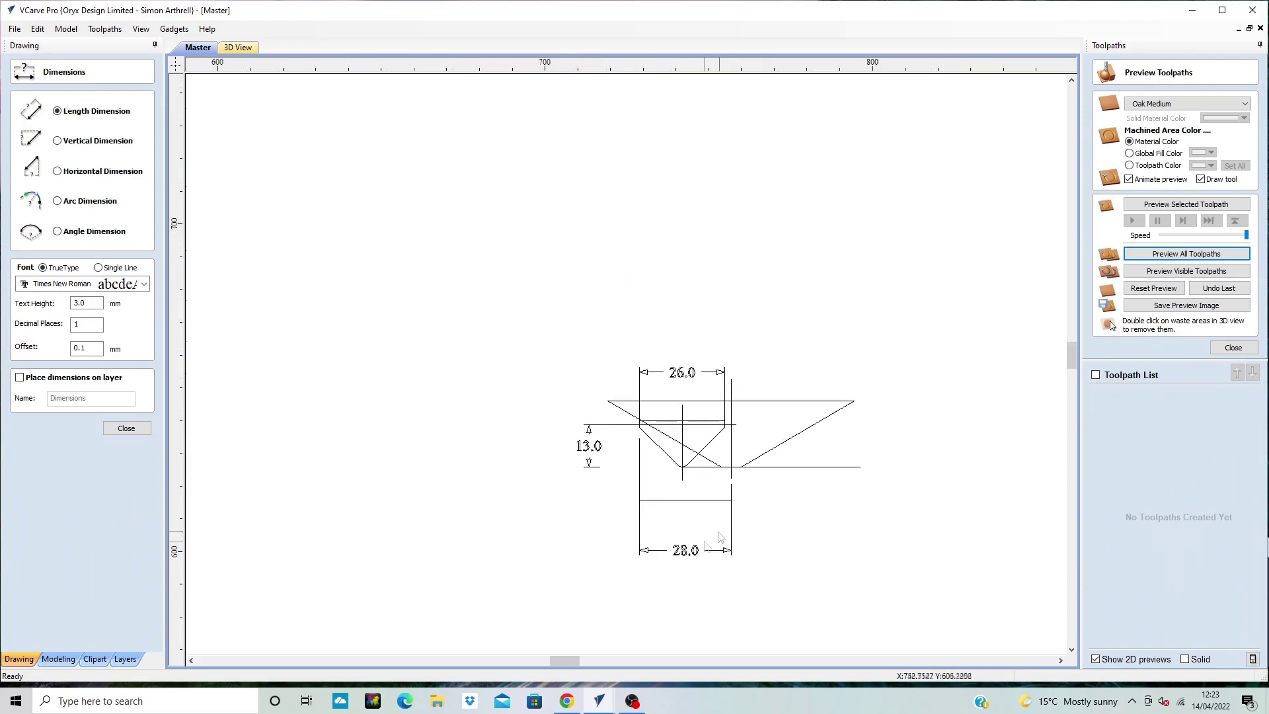
pyautogui.moveTo(1069, 341); pyautogui.dragTo(1070, 396)
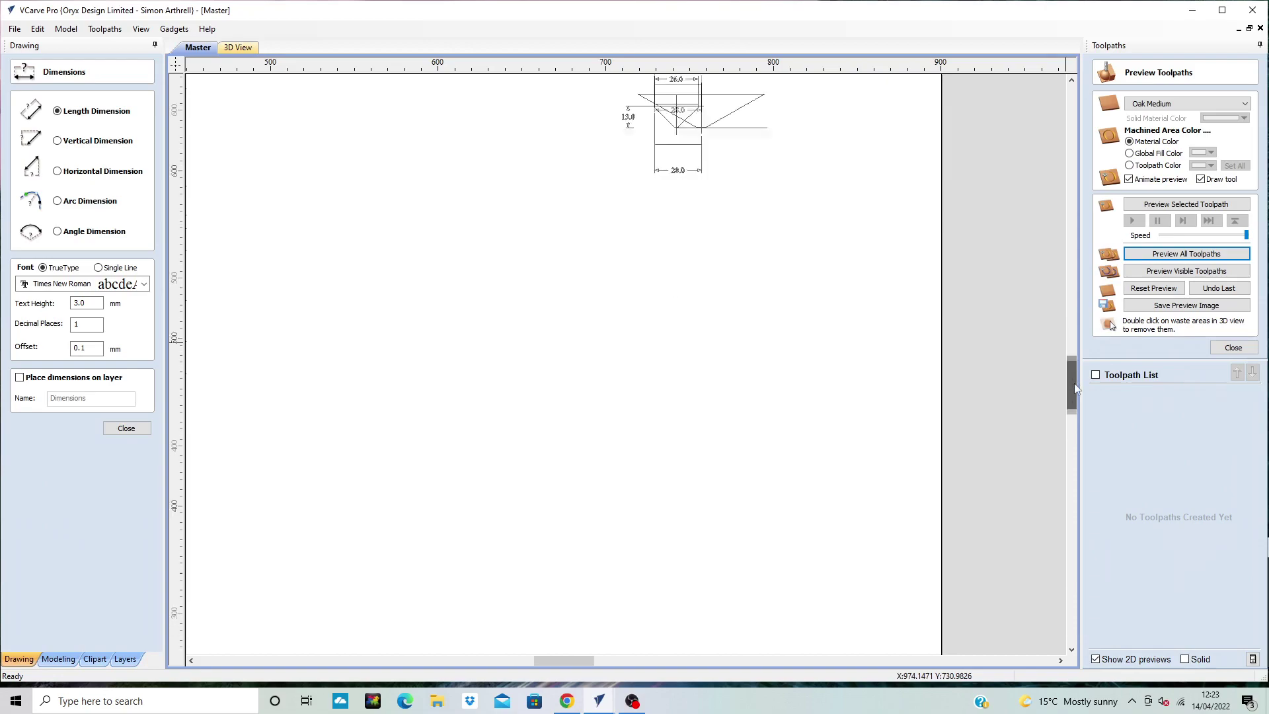
pyautogui.scroll(-3, 278, 403)
pyautogui.moveTo(601, 650); pyautogui.dragTo(544, 650)
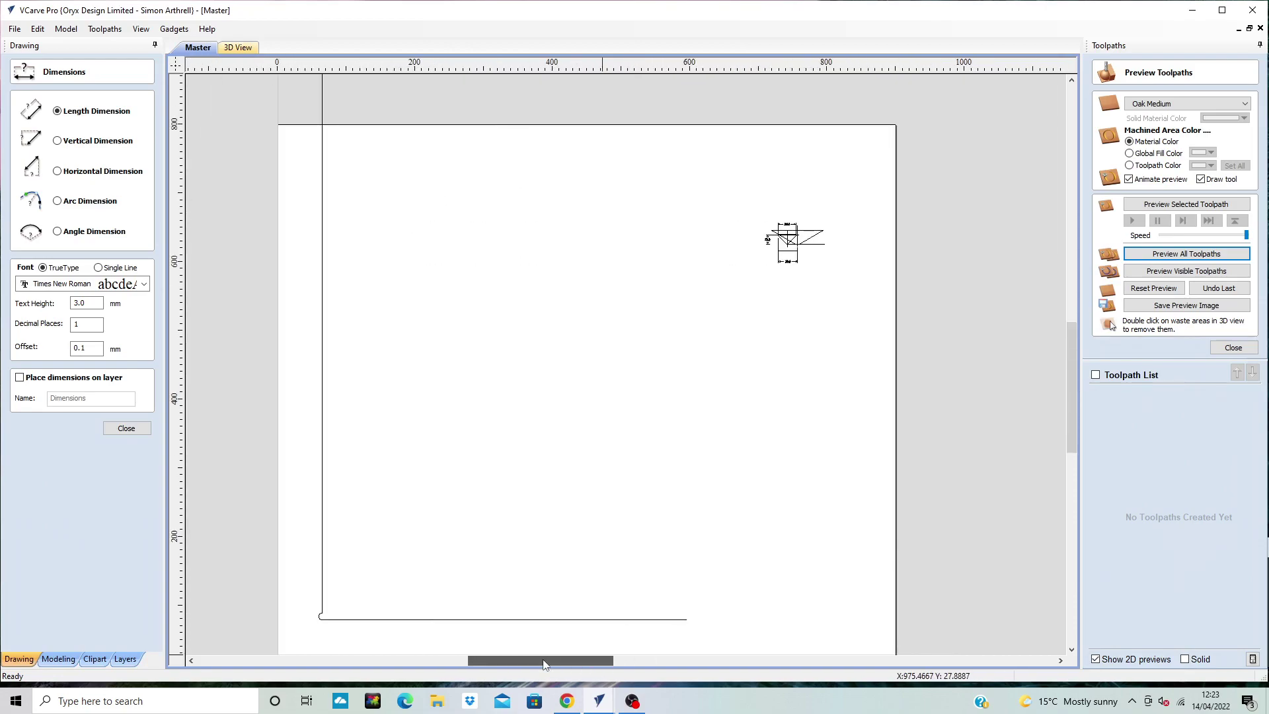
# Draw a rectangle from the outline's lower-left corner and size it to 400 × 600 mm
pyautogui.click(148, 432)
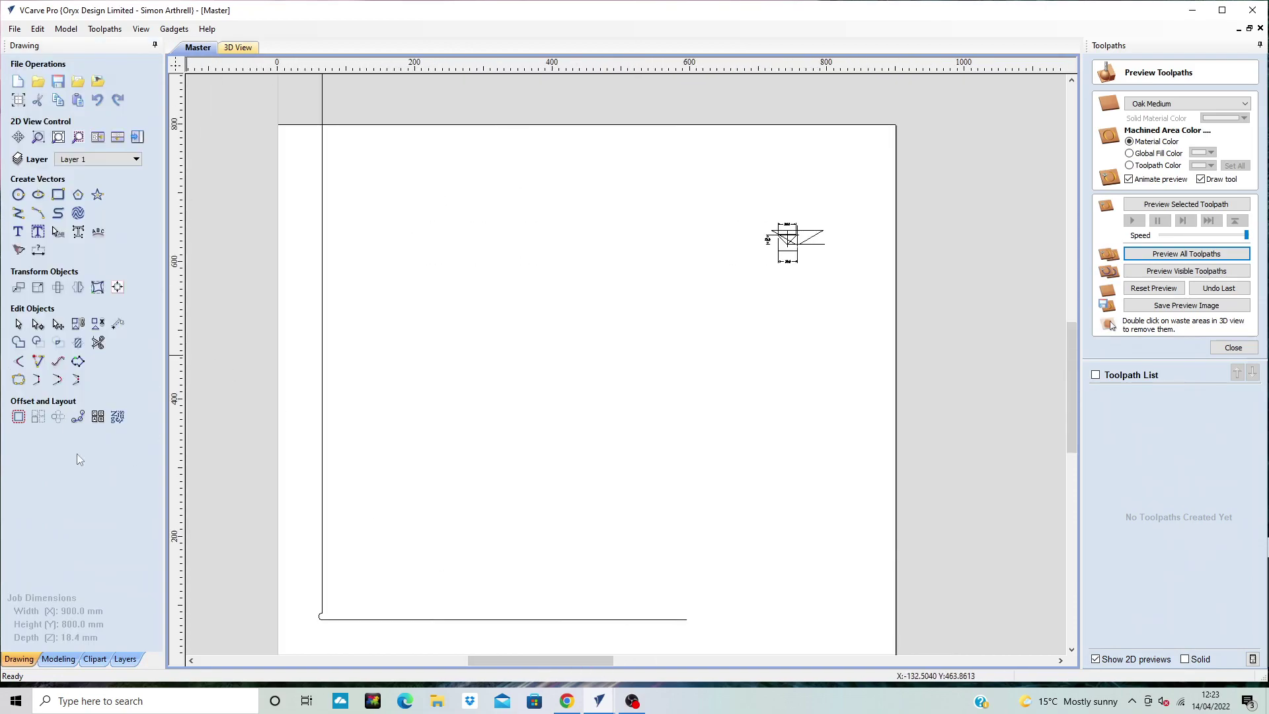
pyautogui.click(58, 195)
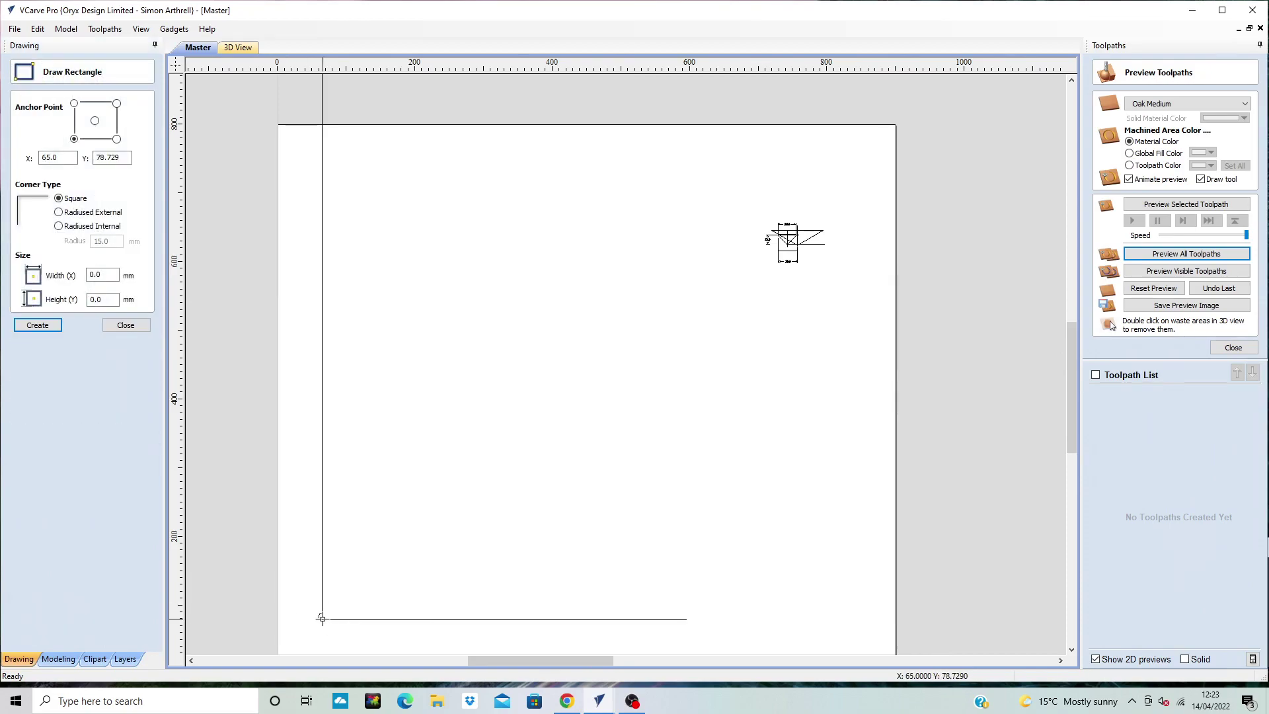
pyautogui.moveTo(322, 618); pyautogui.dragTo(561, 345)
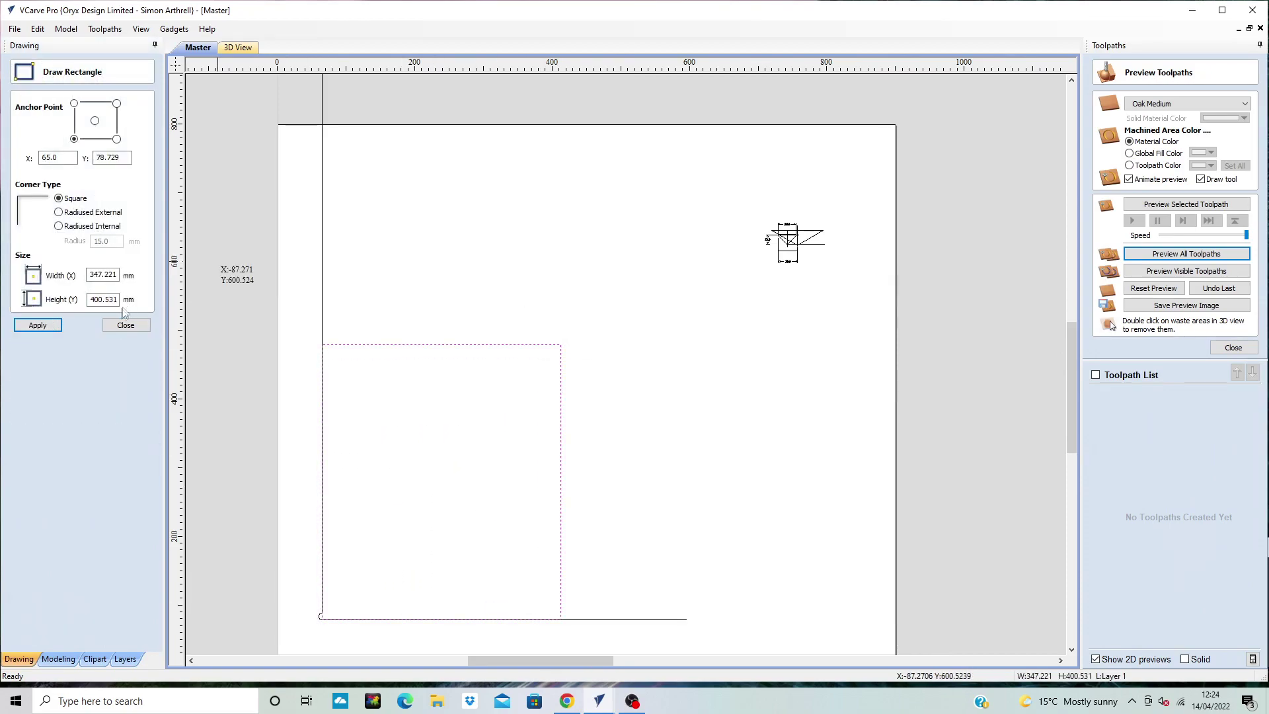
pyautogui.doubleClick(105, 275)
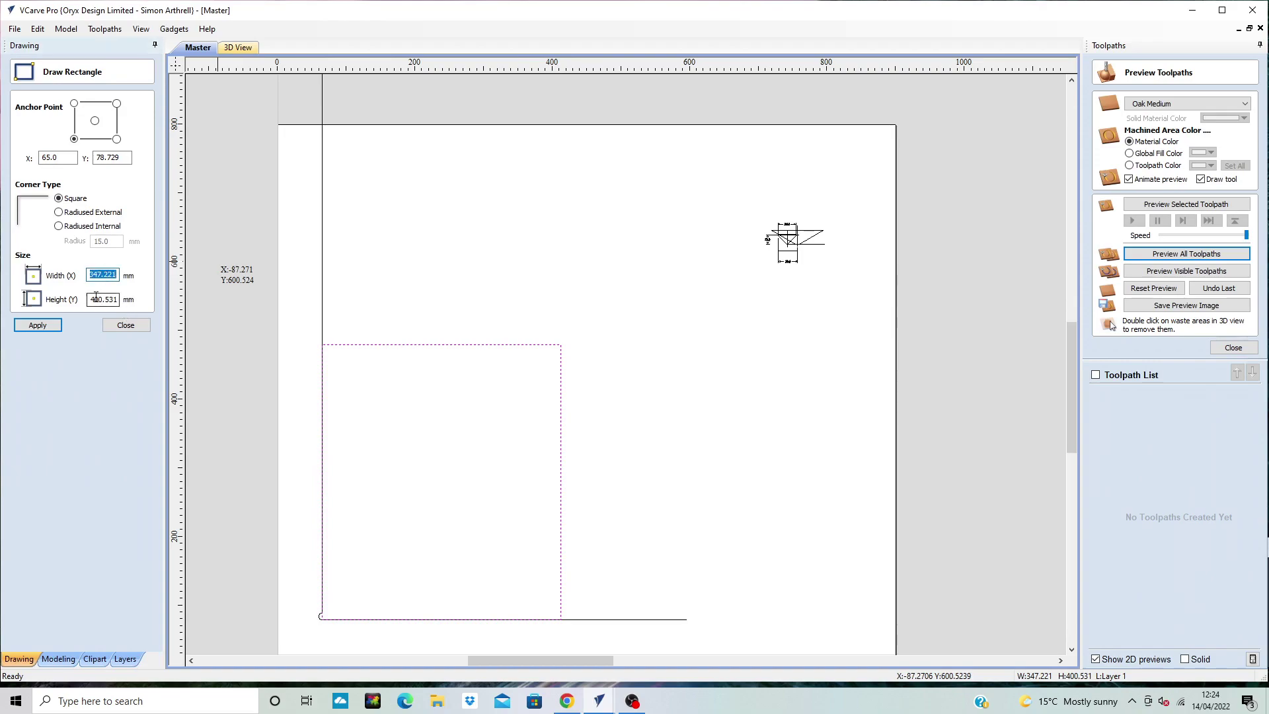
pyautogui.write('400')
pyautogui.doubleClick(110, 299)
pyautogui.write('6')
pyautogui.click(42, 328)
pyautogui.click(127, 325)
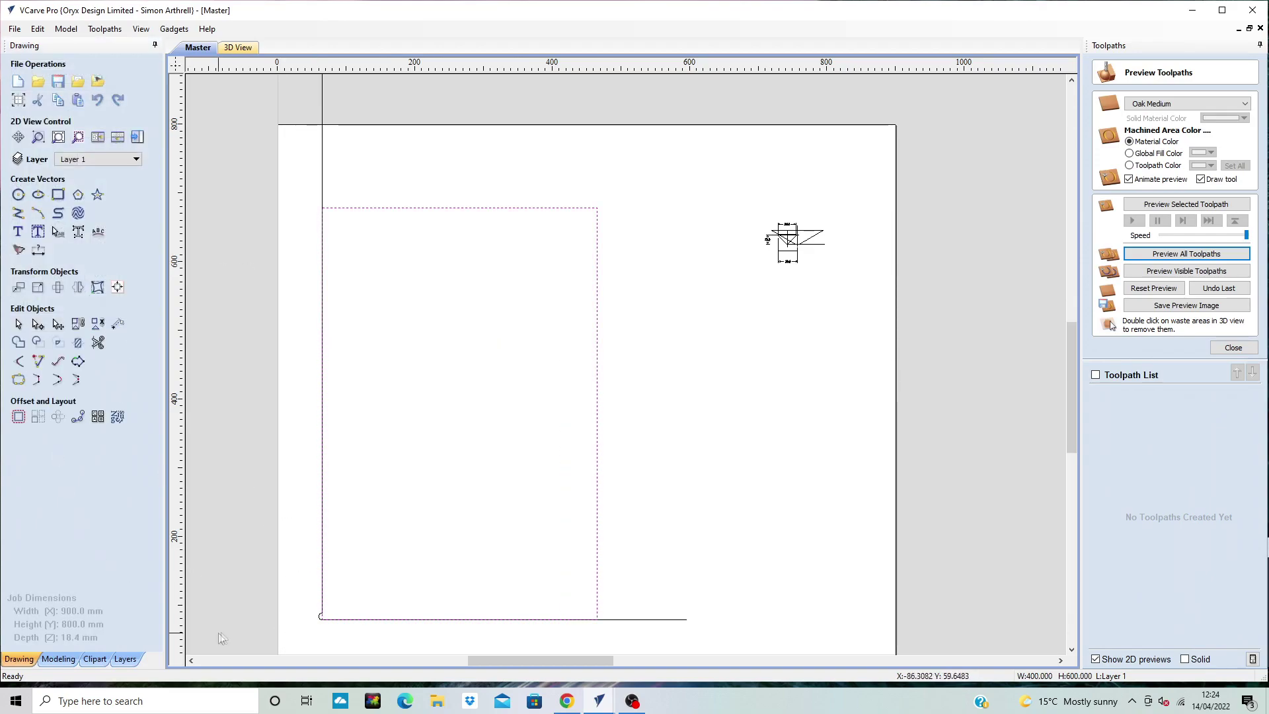
# Move the rectangle 15 mm right and 15 mm up
pyautogui.click(19, 288)
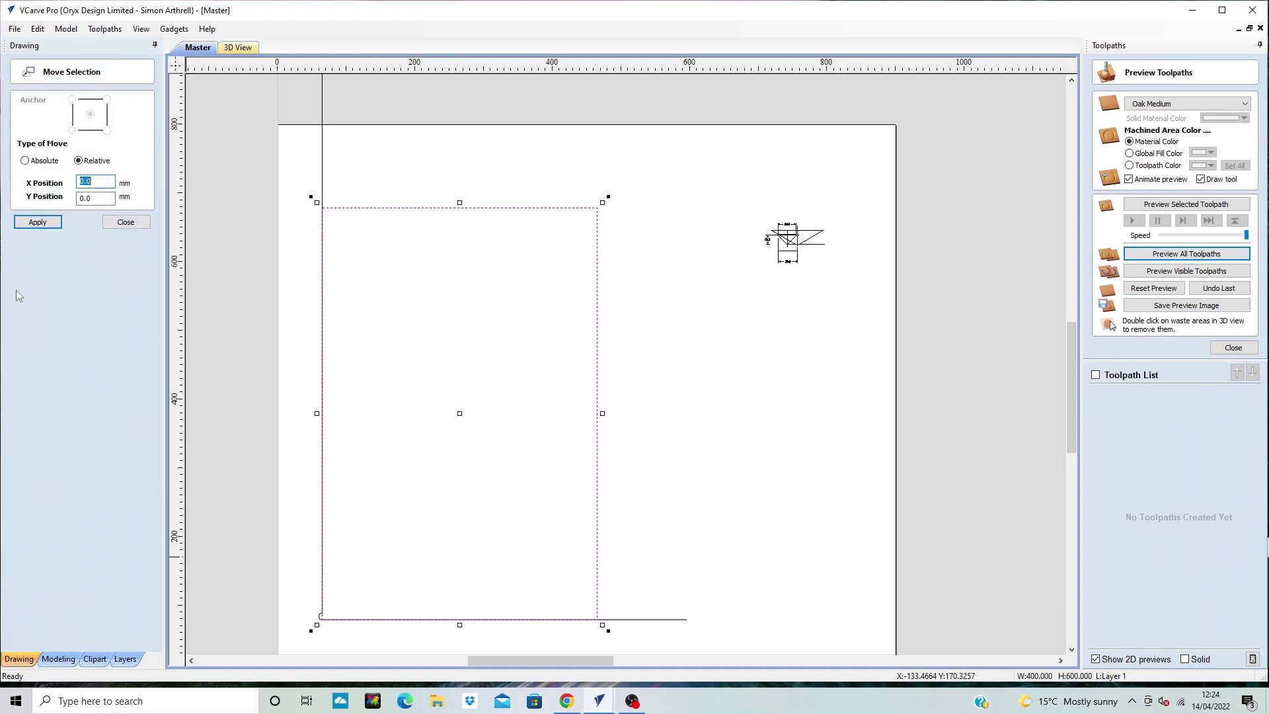
pyautogui.write('15')
pyautogui.click(96, 201)
pyautogui.click(37, 222)
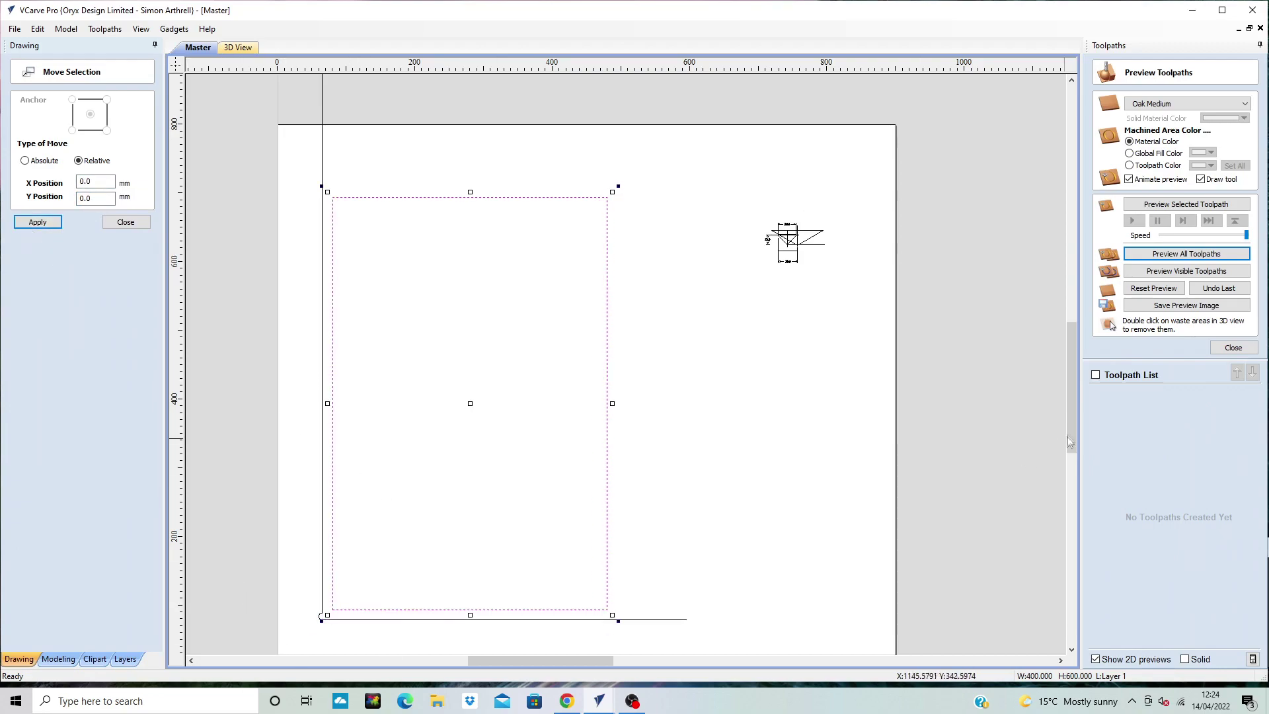
pyautogui.moveTo(1075, 383); pyautogui.dragTo(1075, 387)
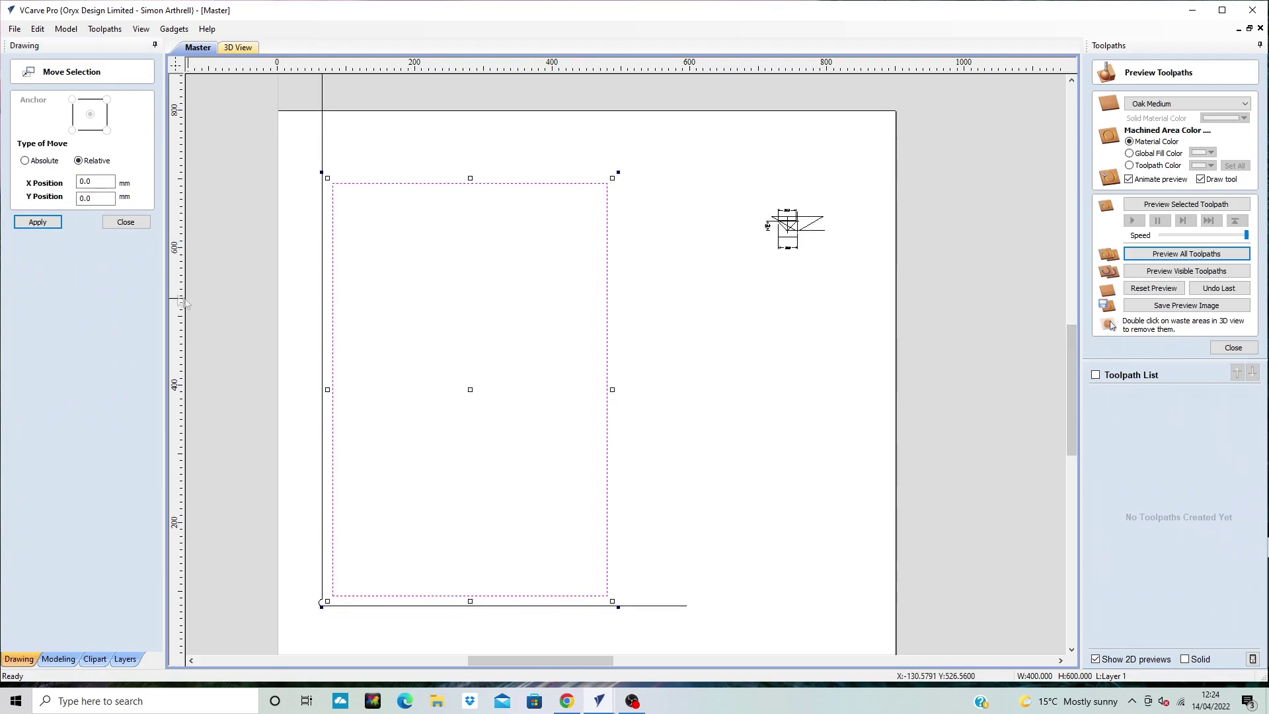
# Create a centred 240 × 440 mm rectangle by reducing width and height by 160 mm
pyautogui.click(125, 222)
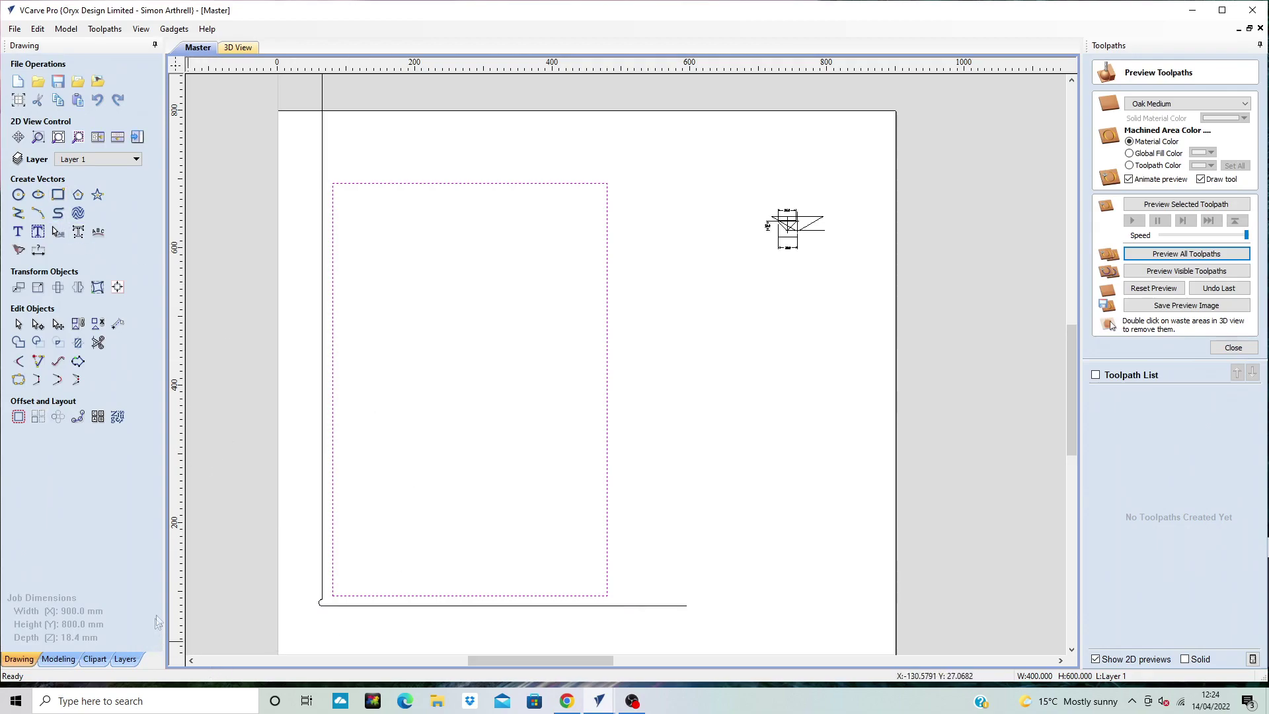
pyautogui.click(39, 287)
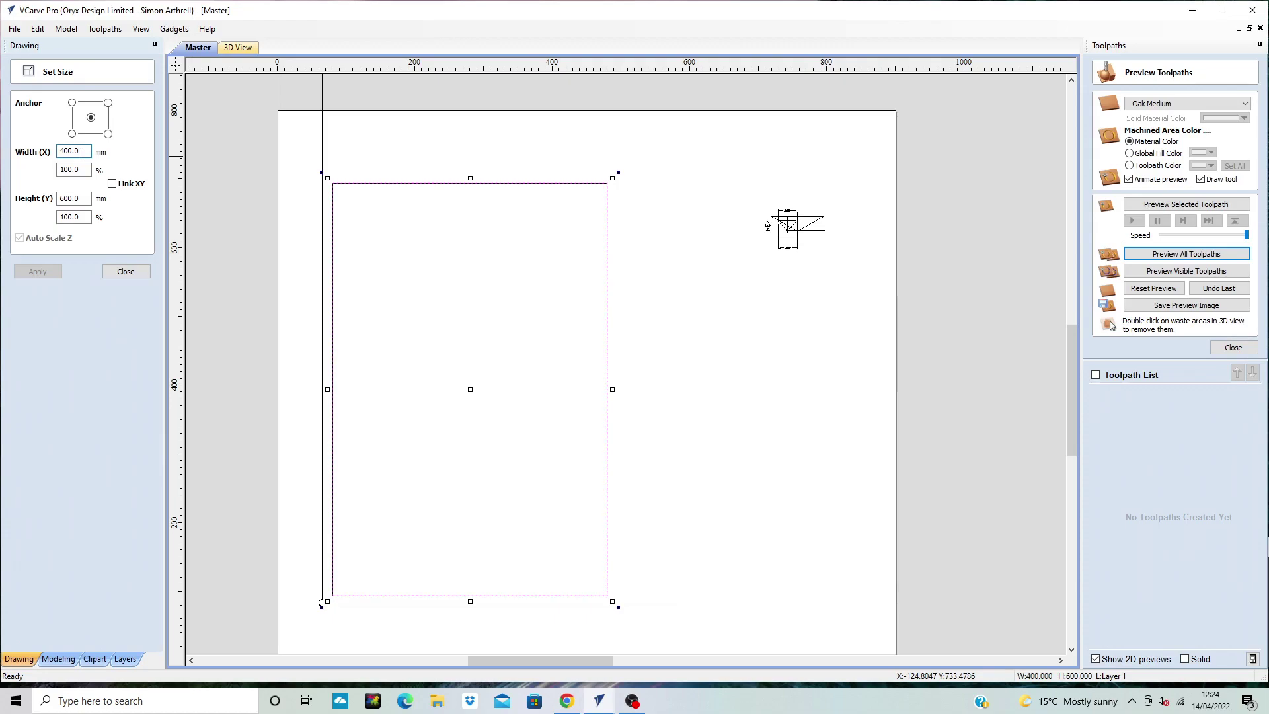
pyautogui.write('-1')
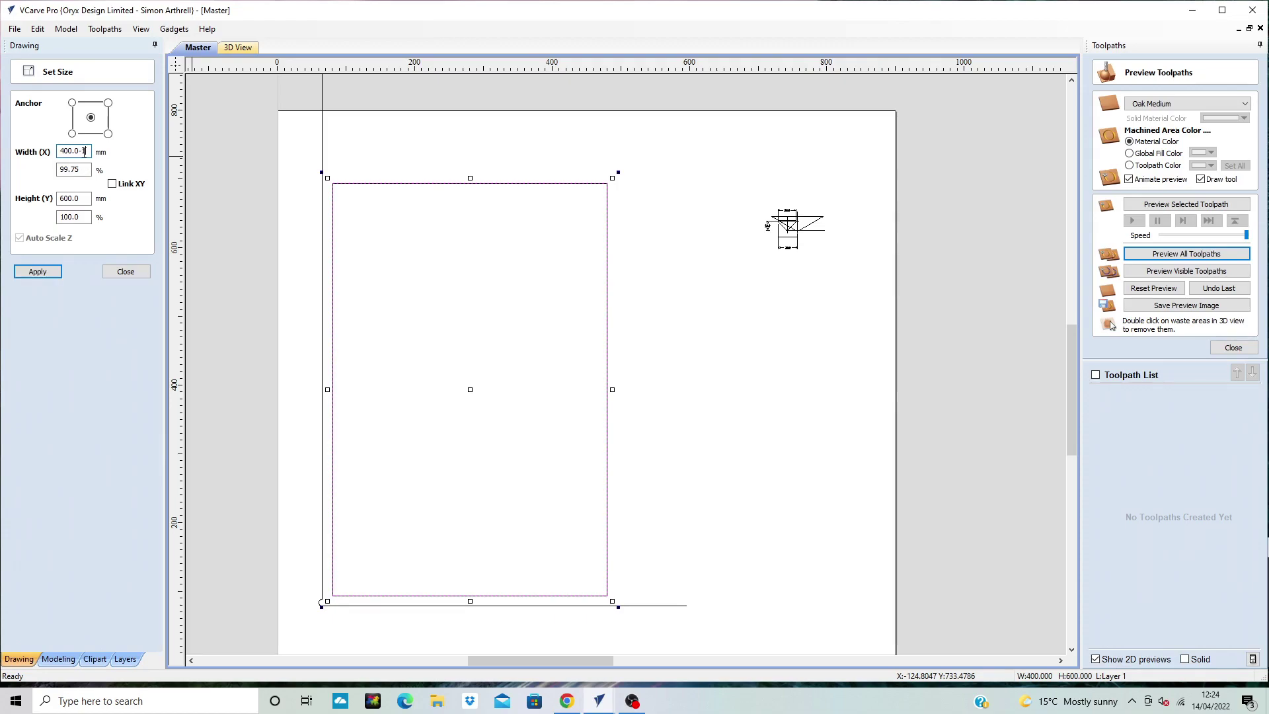
pyautogui.write('60')
pyautogui.press('Tab')
pyautogui.click(88, 199)
pyautogui.write('-160')
pyautogui.press('Return')
pyautogui.click(55, 270)
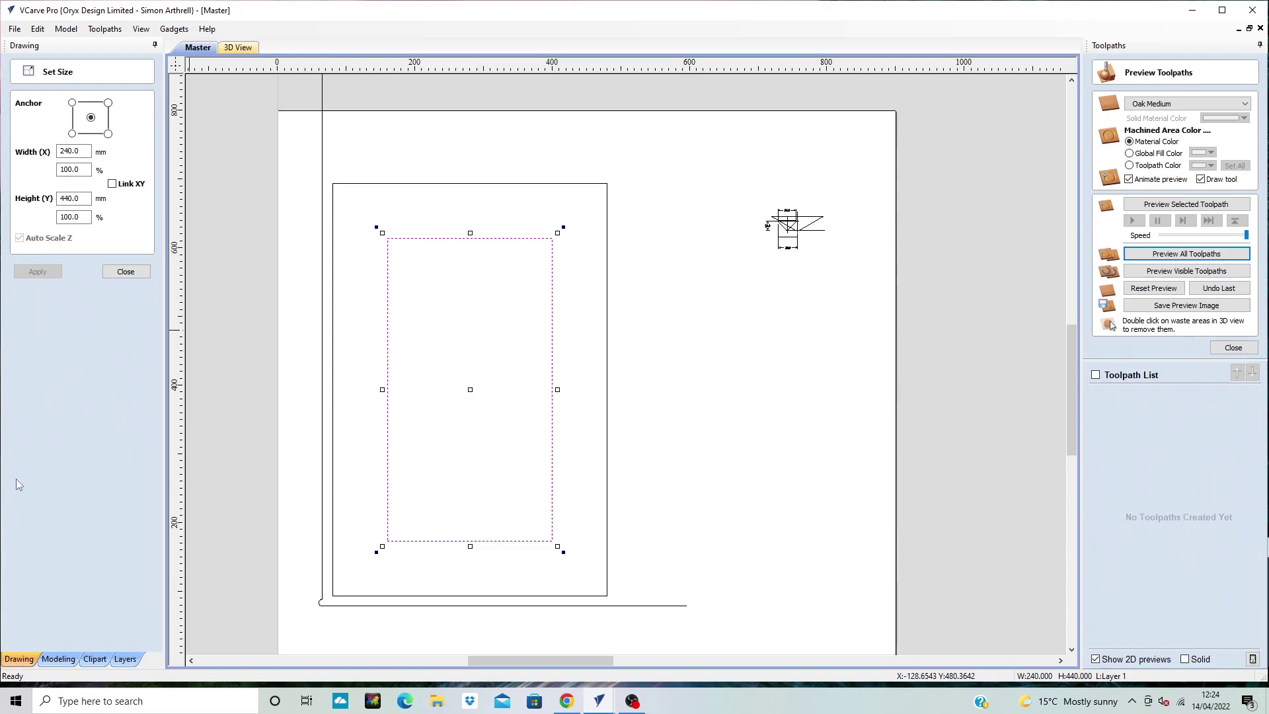
# Create a 188 × 388 mm rectangle by reducing 52 mm, and select both inner rectangles
pyautogui.click(82, 151)
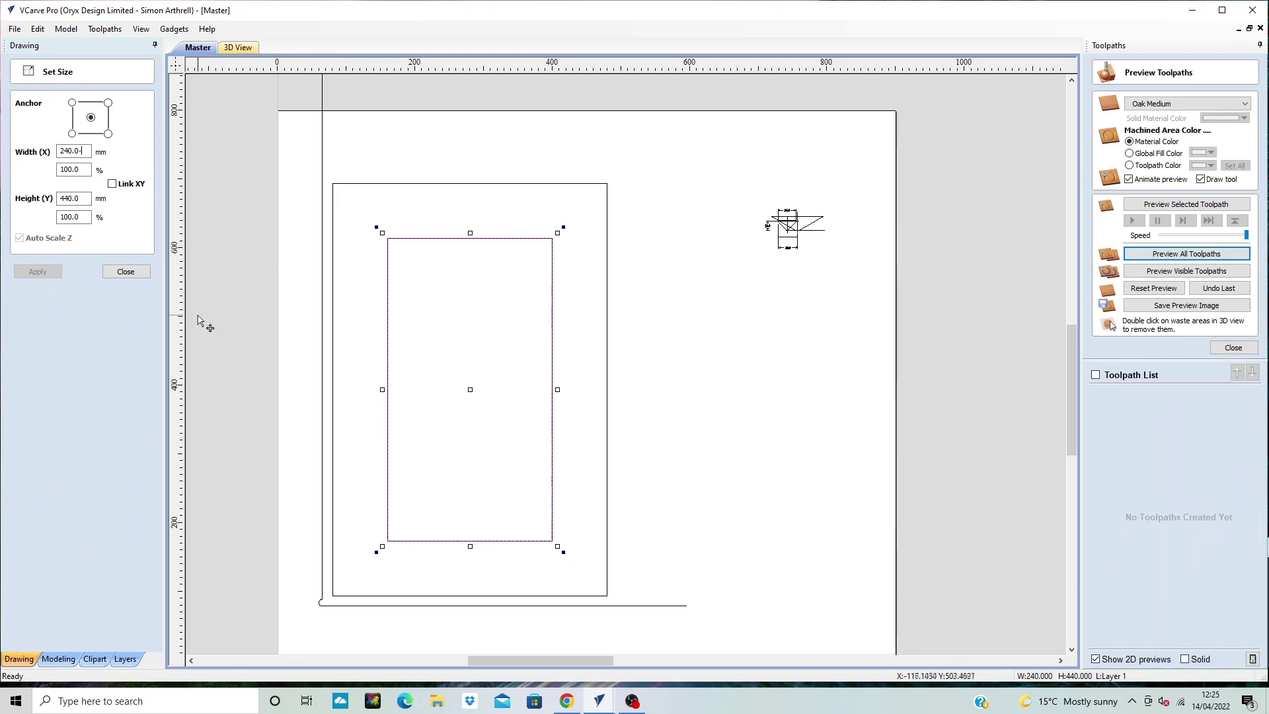
pyautogui.write('52')
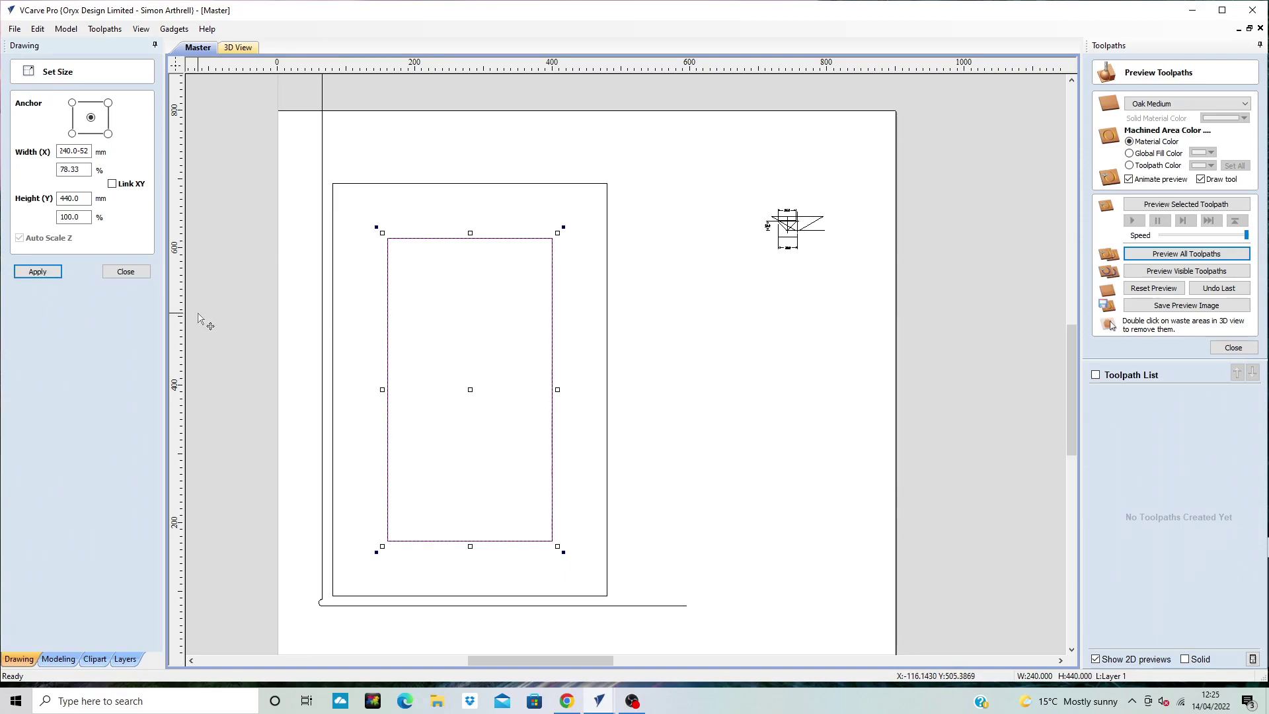
pyautogui.press('Return')
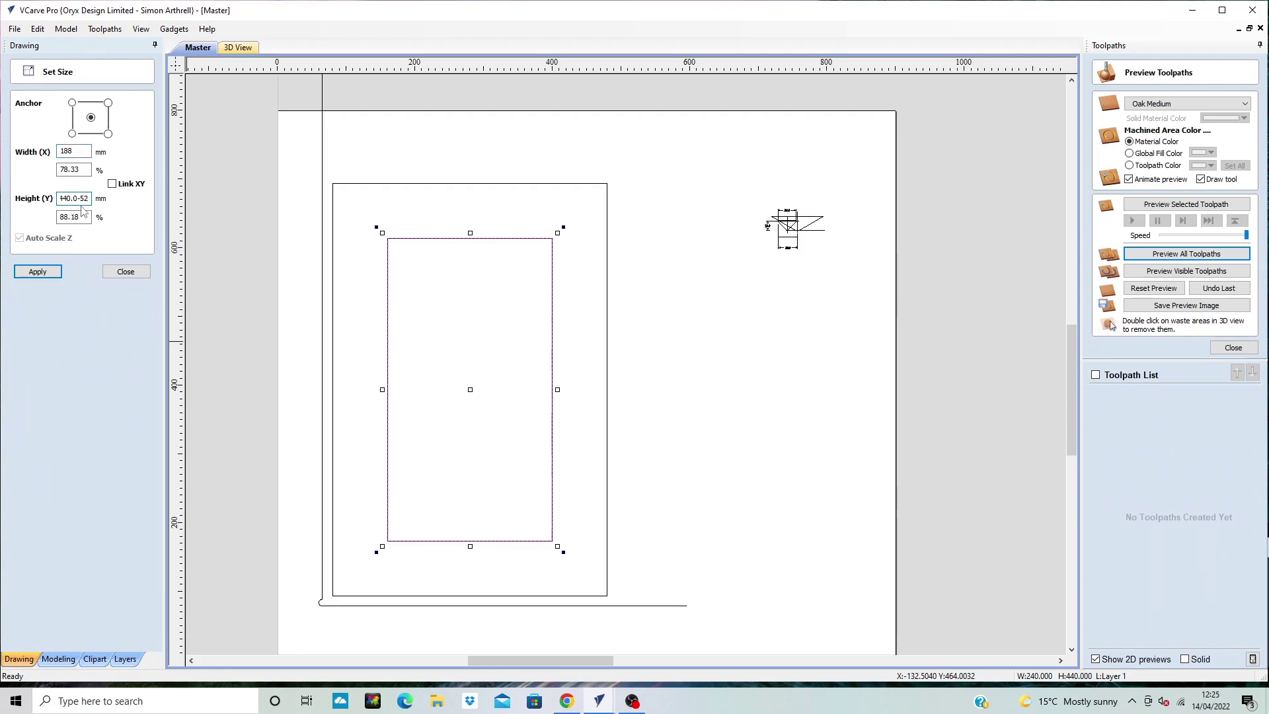
pyautogui.press('Return')
pyautogui.click(56, 271)
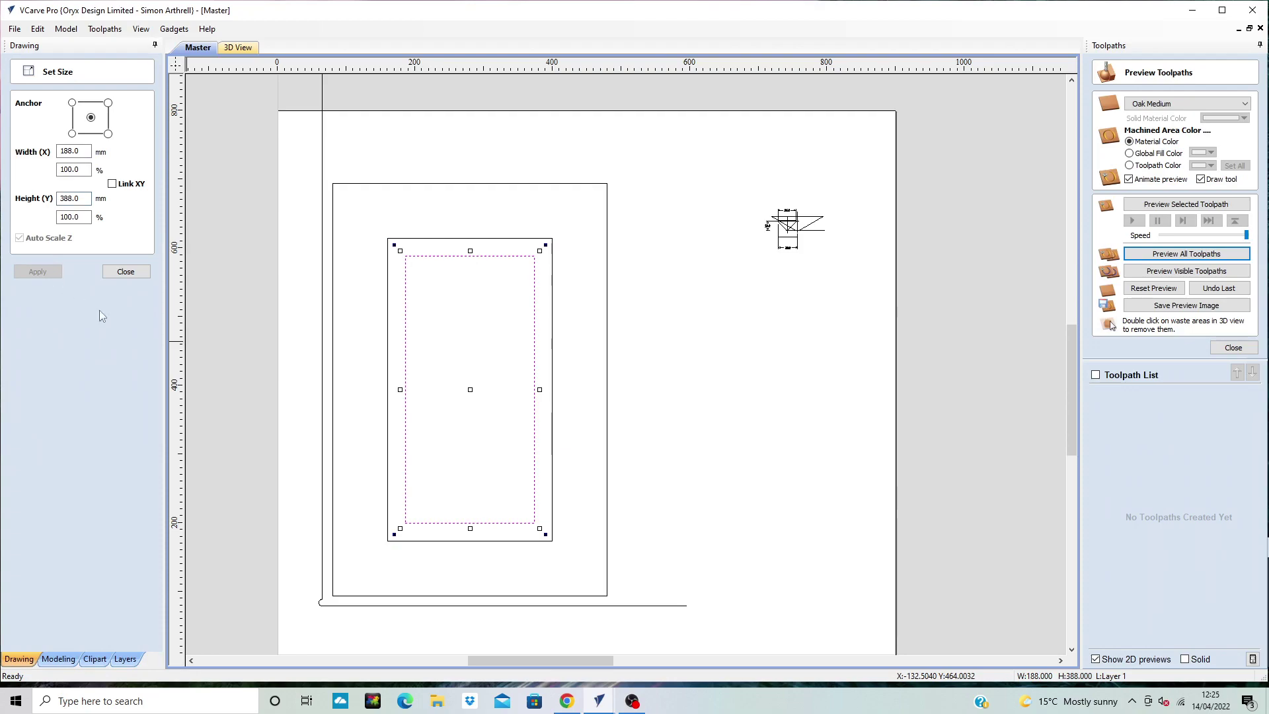
pyautogui.keyDown('shift'); pyautogui.click(431, 238); pyautogui.keyUp('shift')
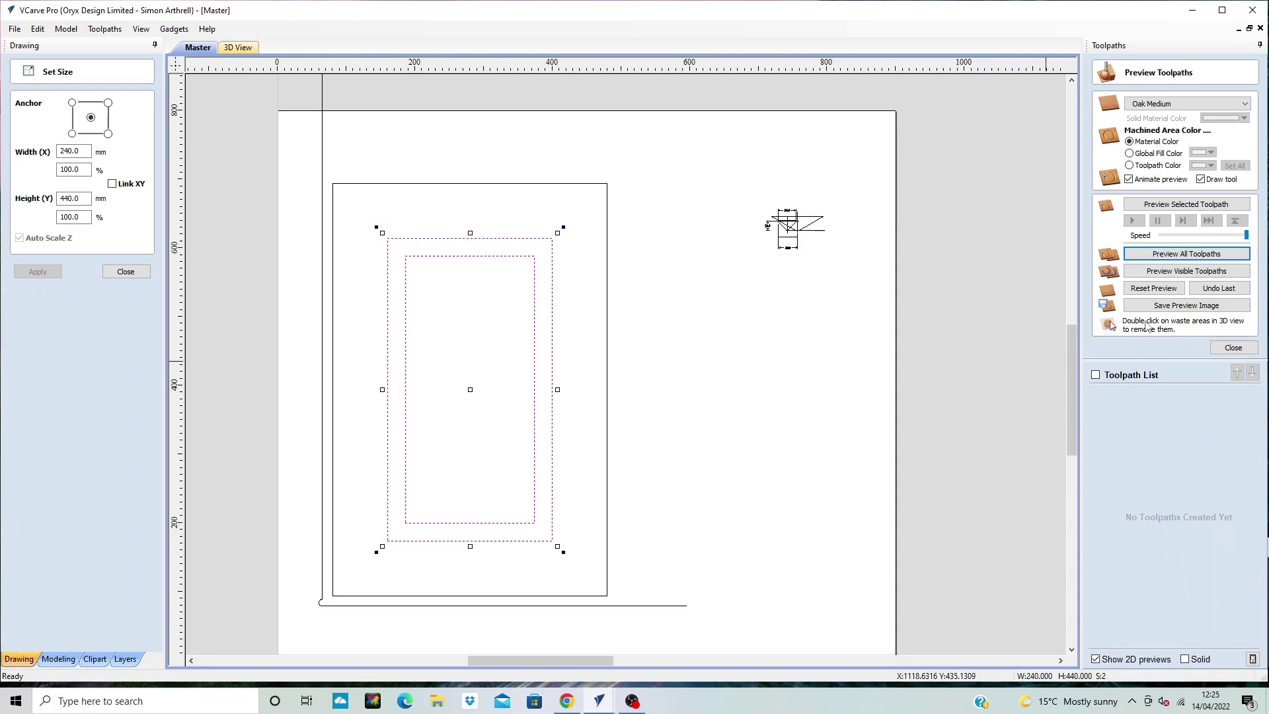
pyautogui.click(1234, 347)
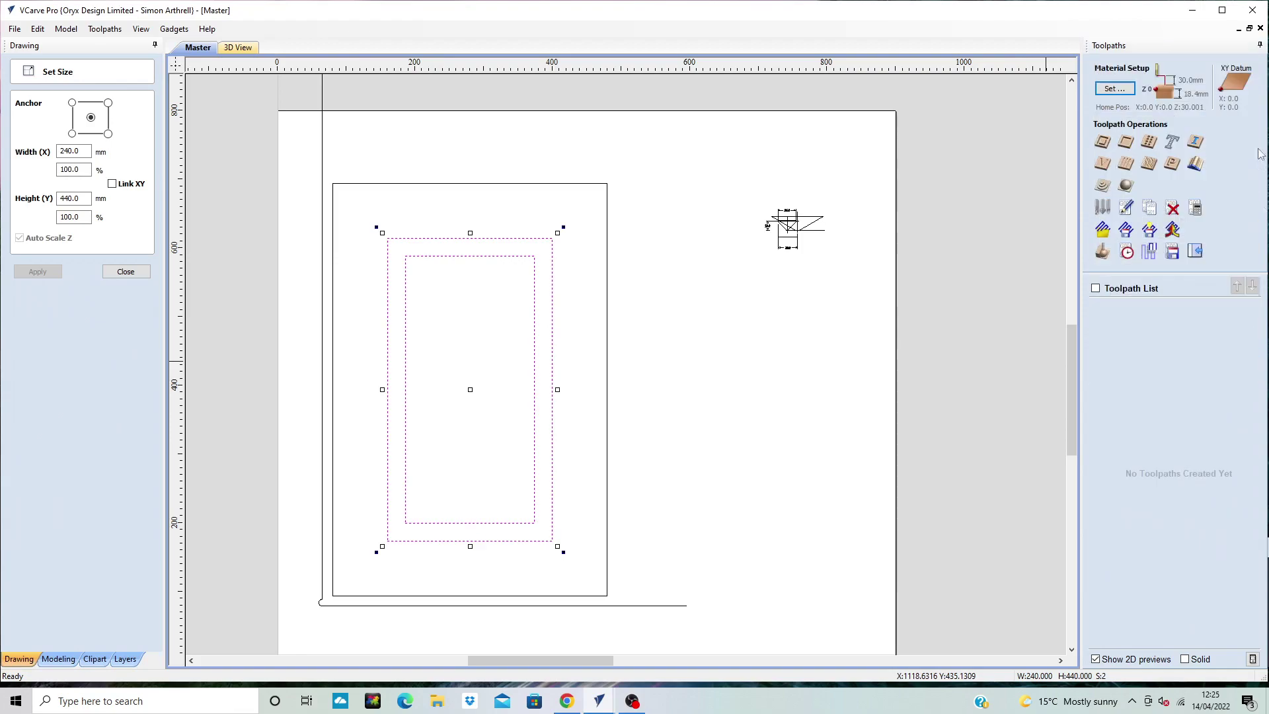
# Calculate the V-Carve 1 toolpath with a 90° V-bit at 13.0 mm flat depth and preview it in 3D
pyautogui.click(1101, 166)
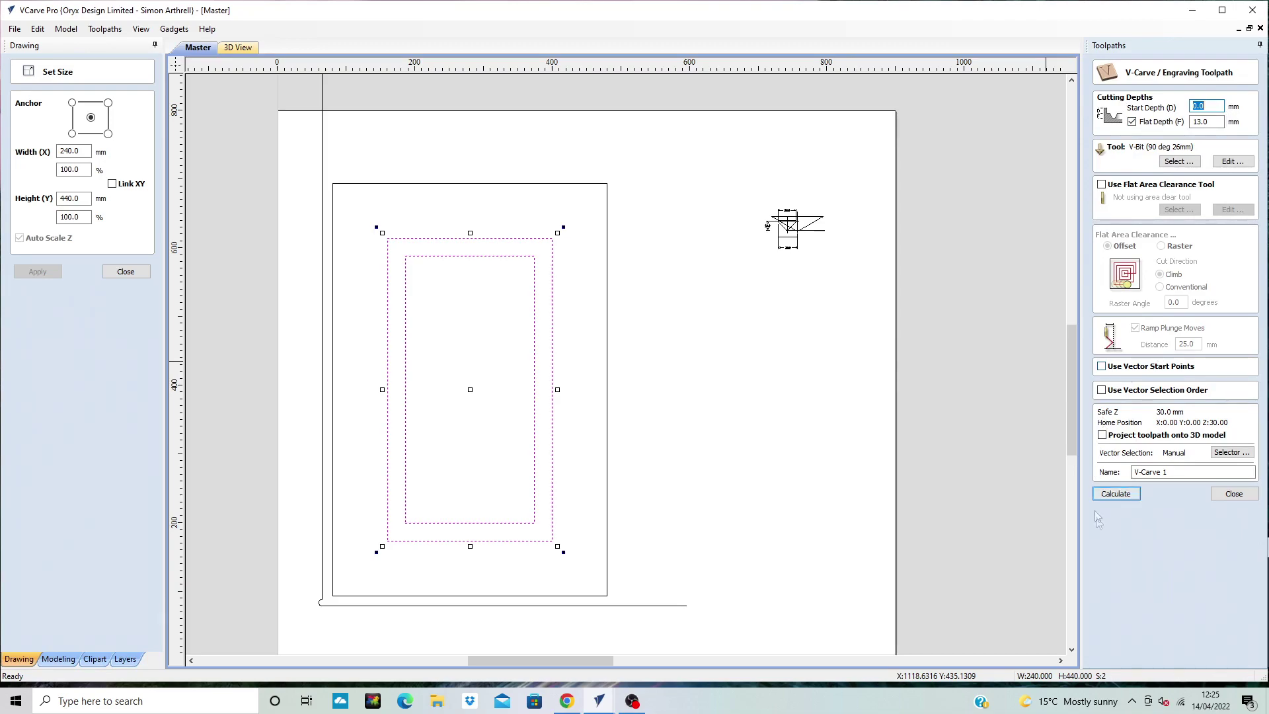
pyautogui.click(1116, 496)
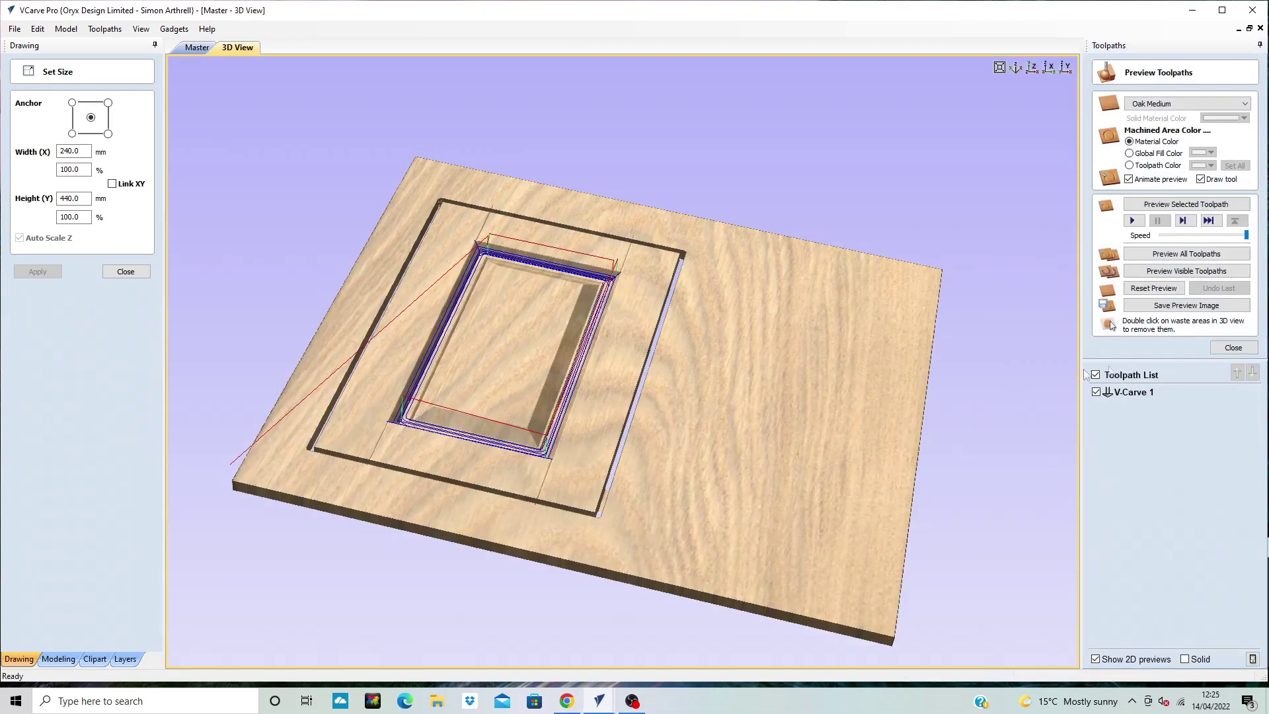
pyautogui.click(1152, 289)
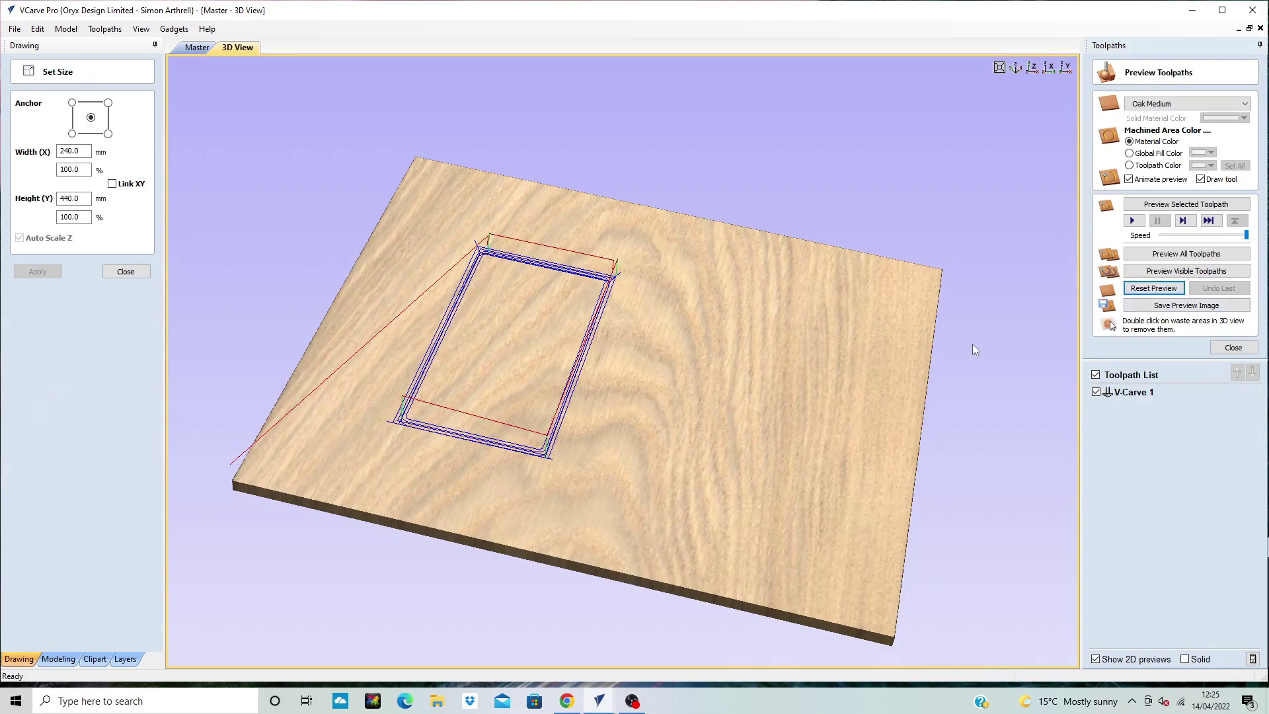
pyautogui.click(1186, 254)
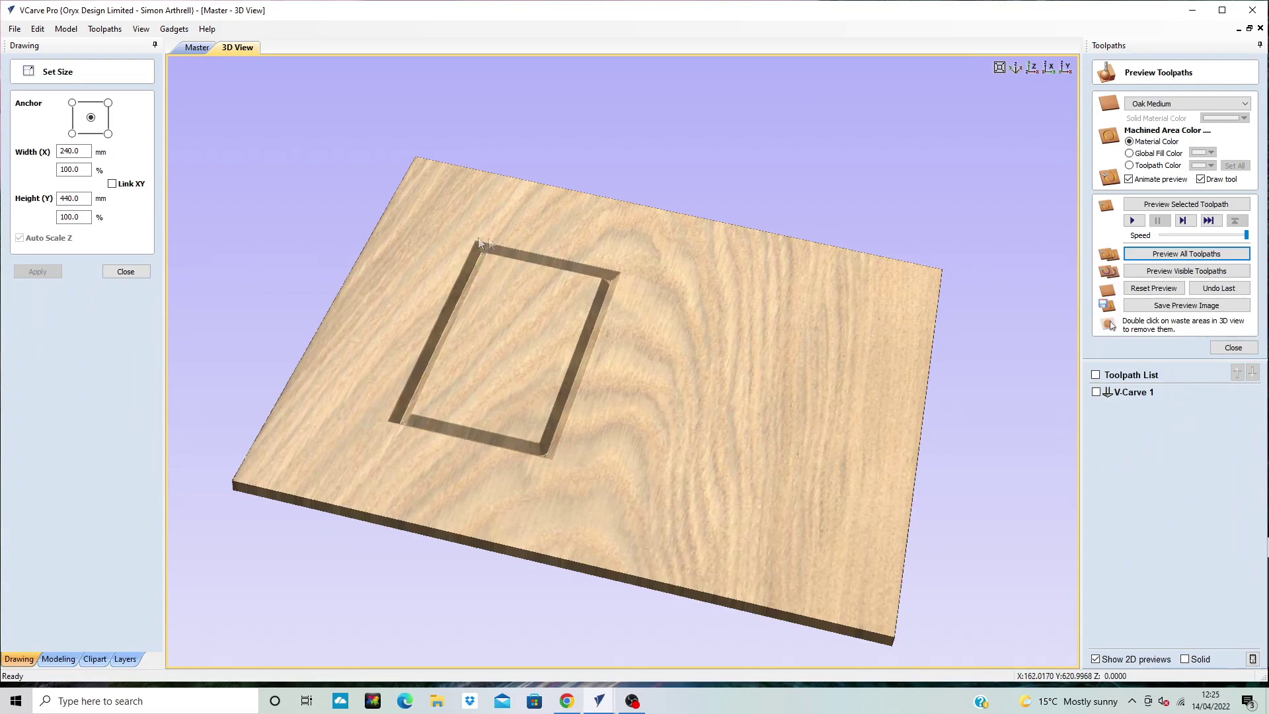
pyautogui.click(196, 48)
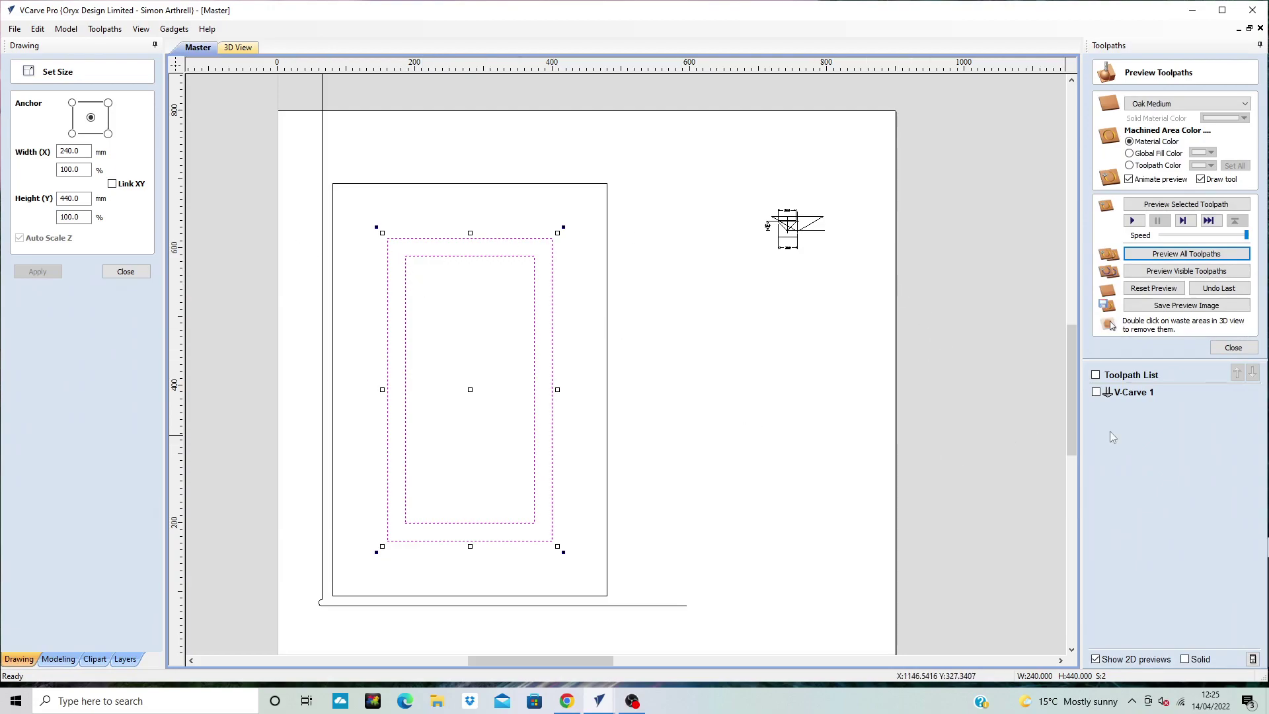
# Show the V-Carve 1 toolpath and rename it '90 RAIL STILE PROFILE'
pyautogui.click(1097, 392)
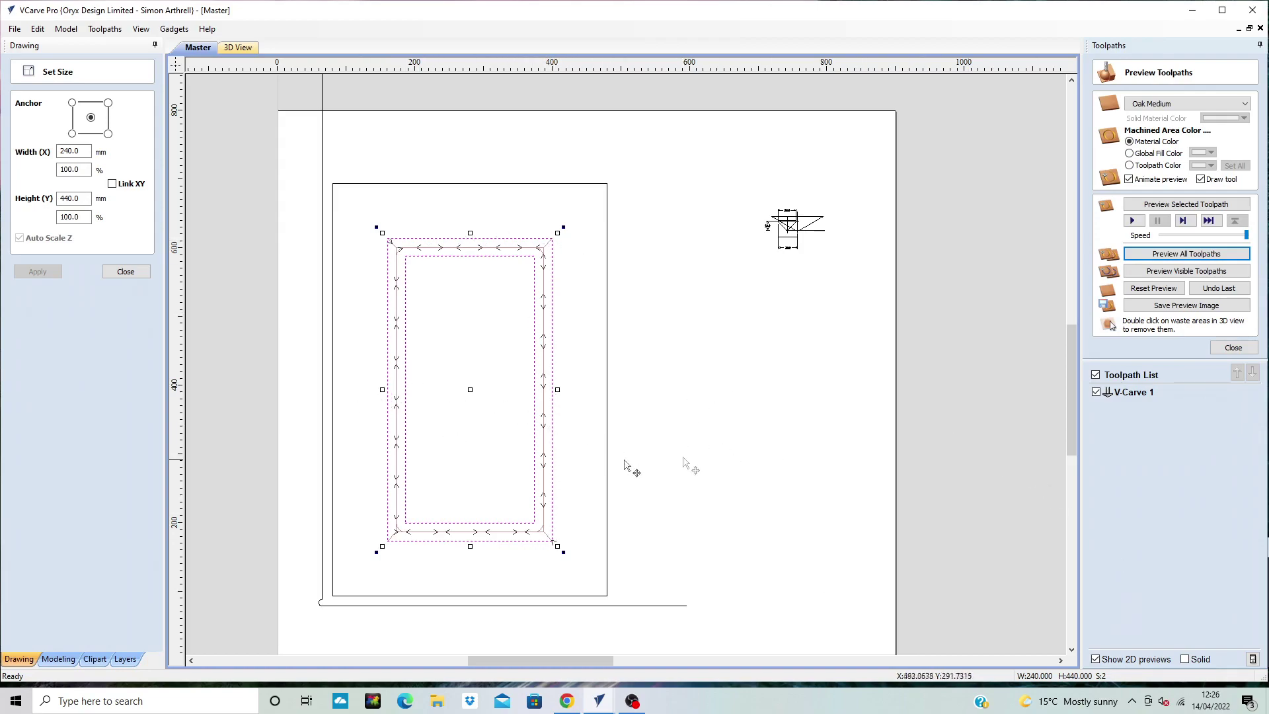
pyautogui.click(1138, 393)
pyautogui.rightClick(1138, 393)
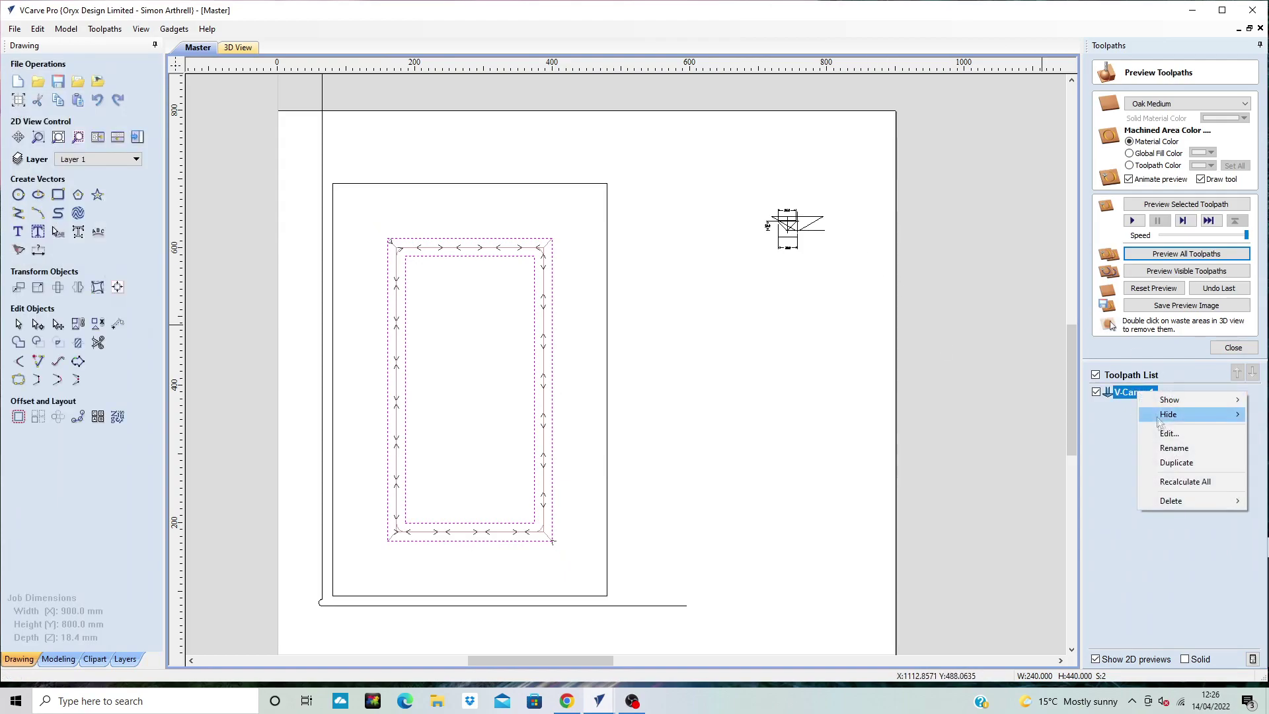
pyautogui.click(1168, 450)
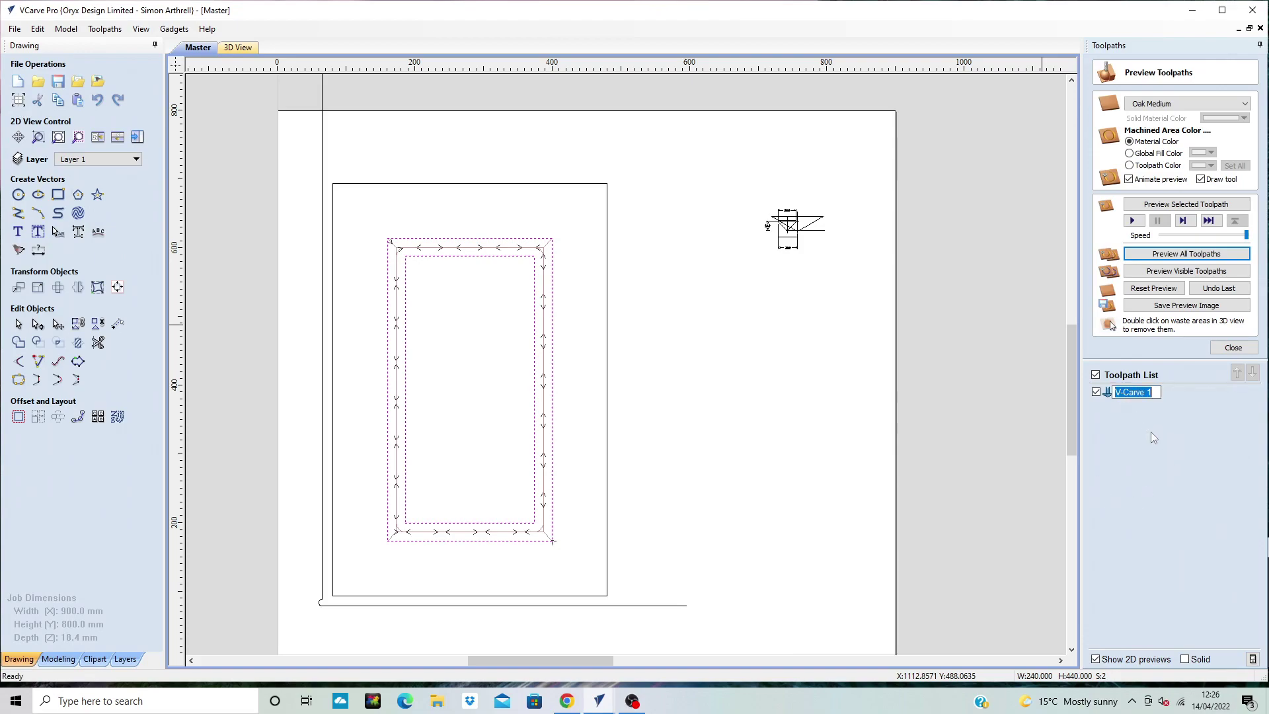
pyautogui.write('90 RAIL')
pyautogui.write('STILE PROFI')
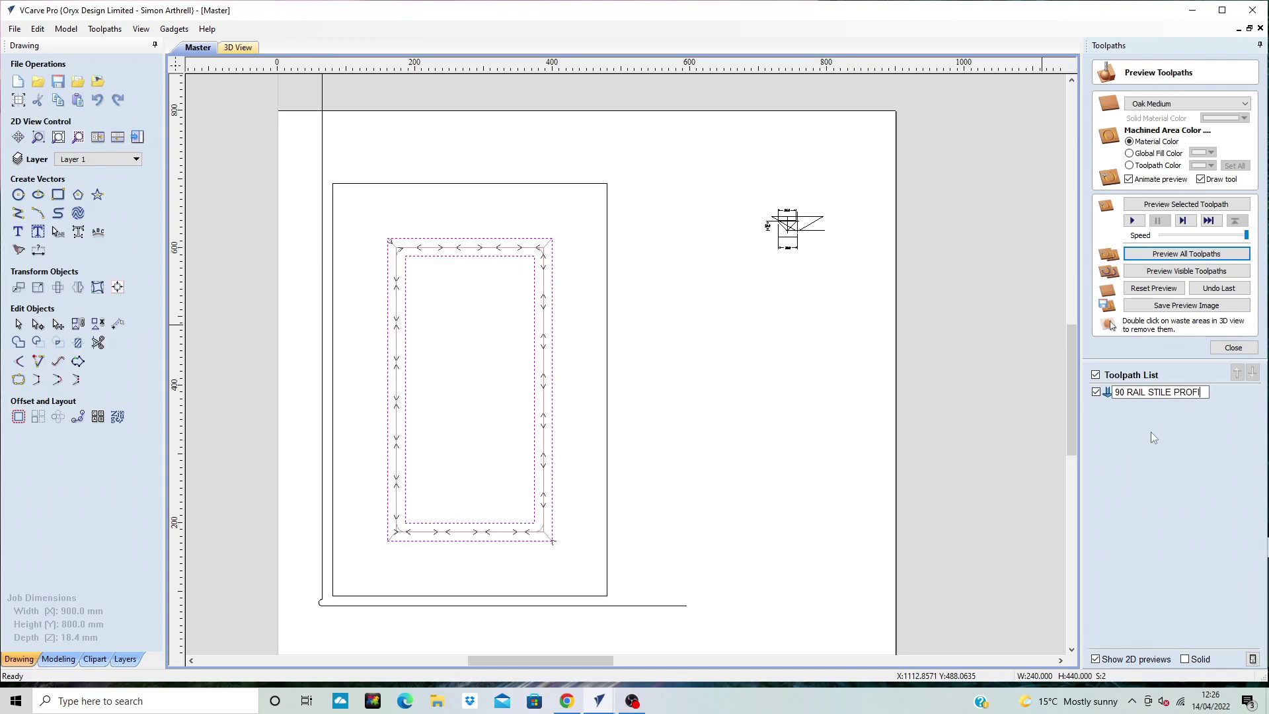
pyautogui.write('LE')
pyautogui.click(716, 441)
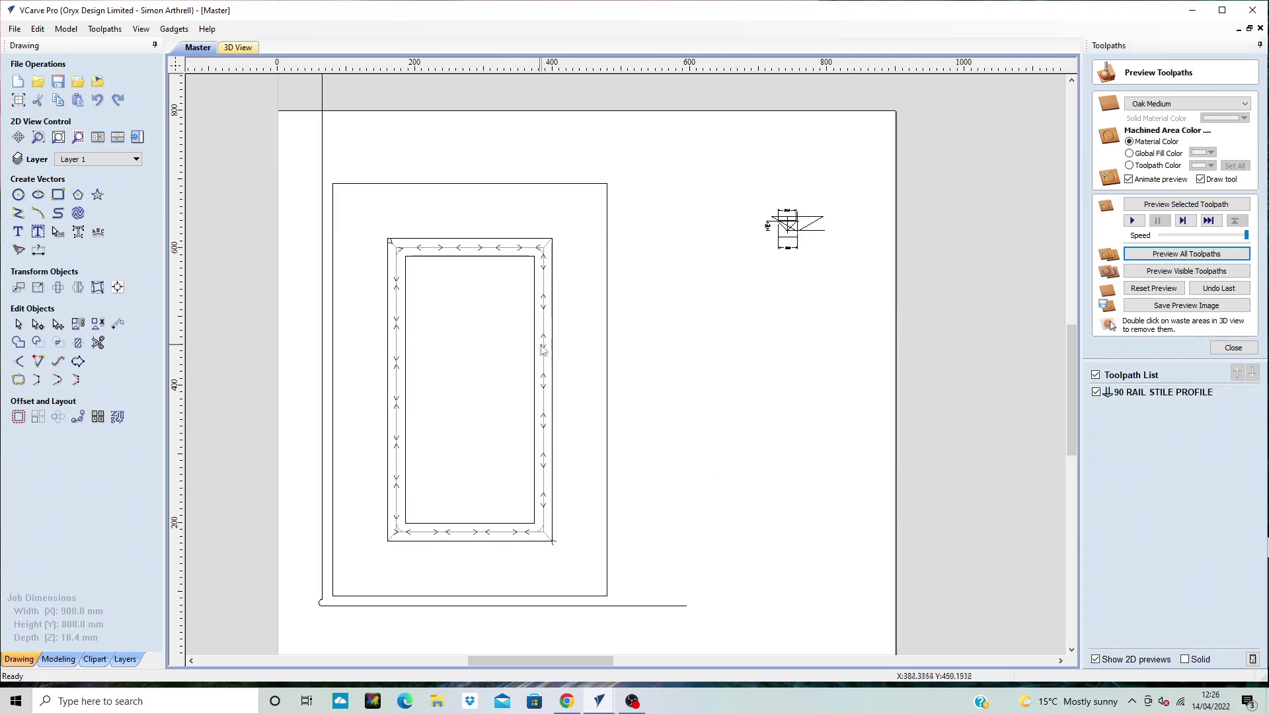
# Select the 240 × 440 mm rectangle inside the profiled frame
pyautogui.scroll(5, 793, 239)
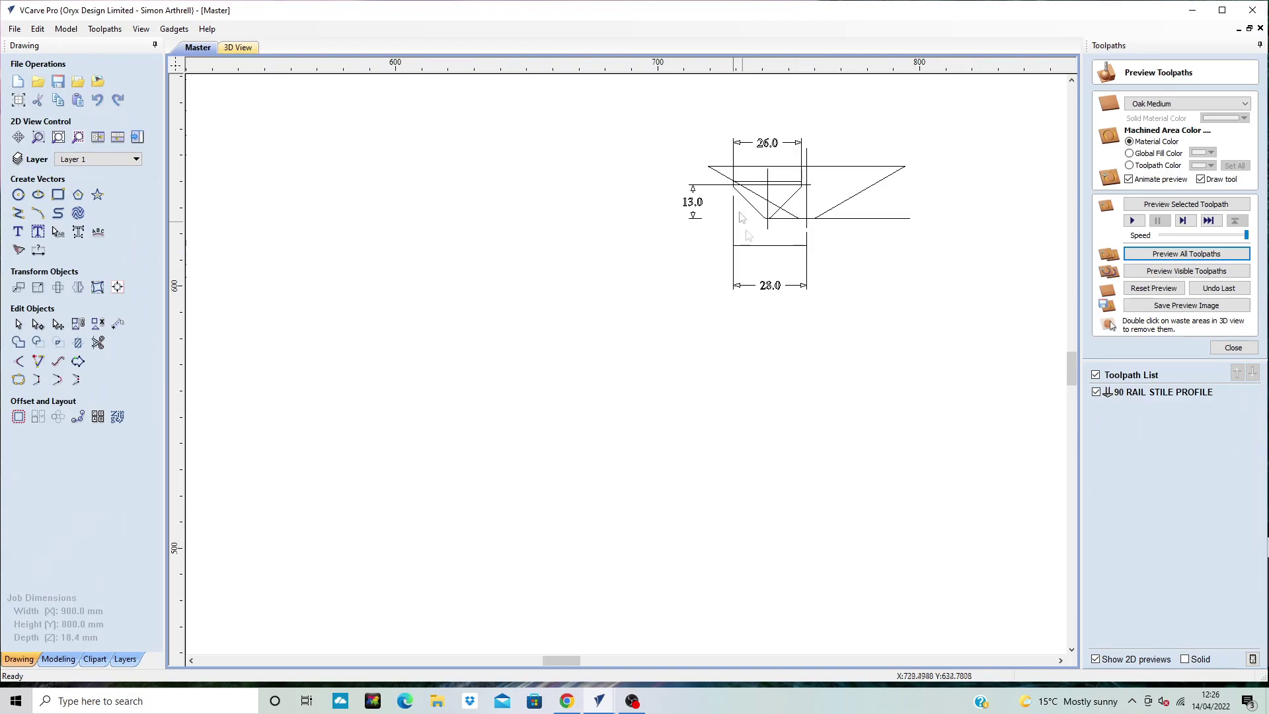
pyautogui.scroll(-3, 506, 365)
pyautogui.scroll(-1, 505, 363)
pyautogui.scroll(-1, 361, 361)
pyautogui.scroll(-3, 329, 397)
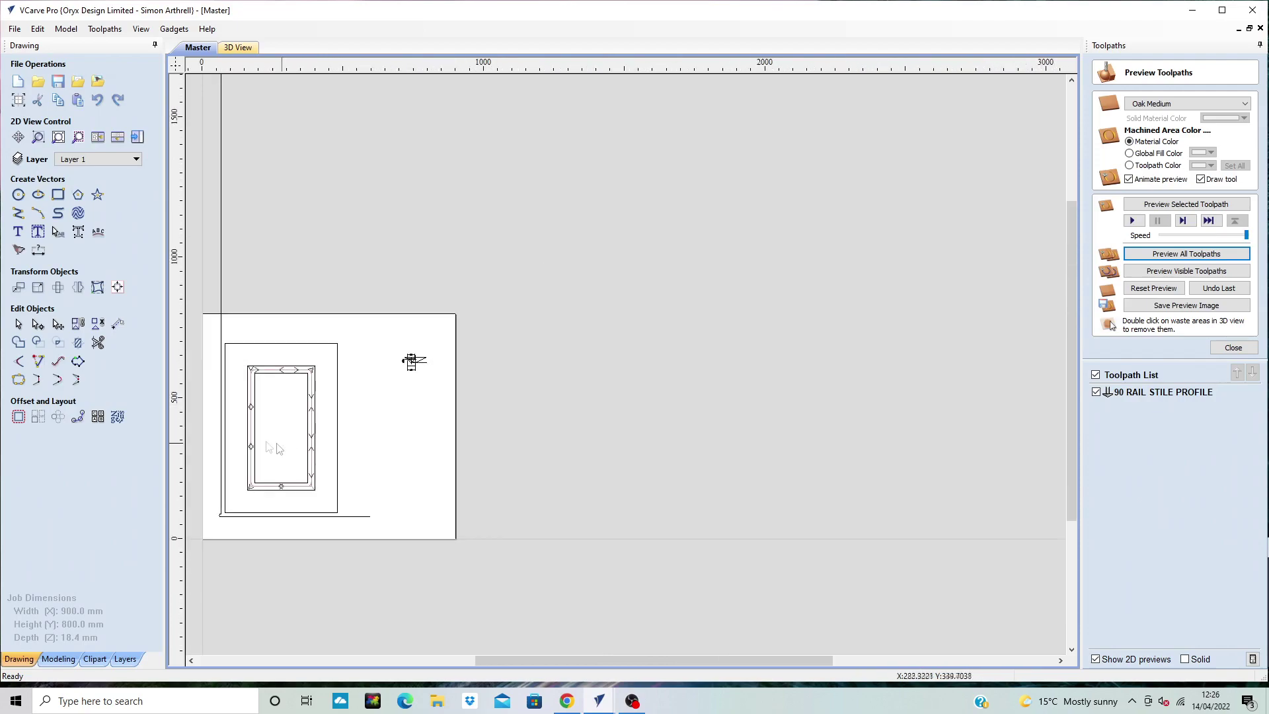
pyautogui.scroll(5, 211, 419)
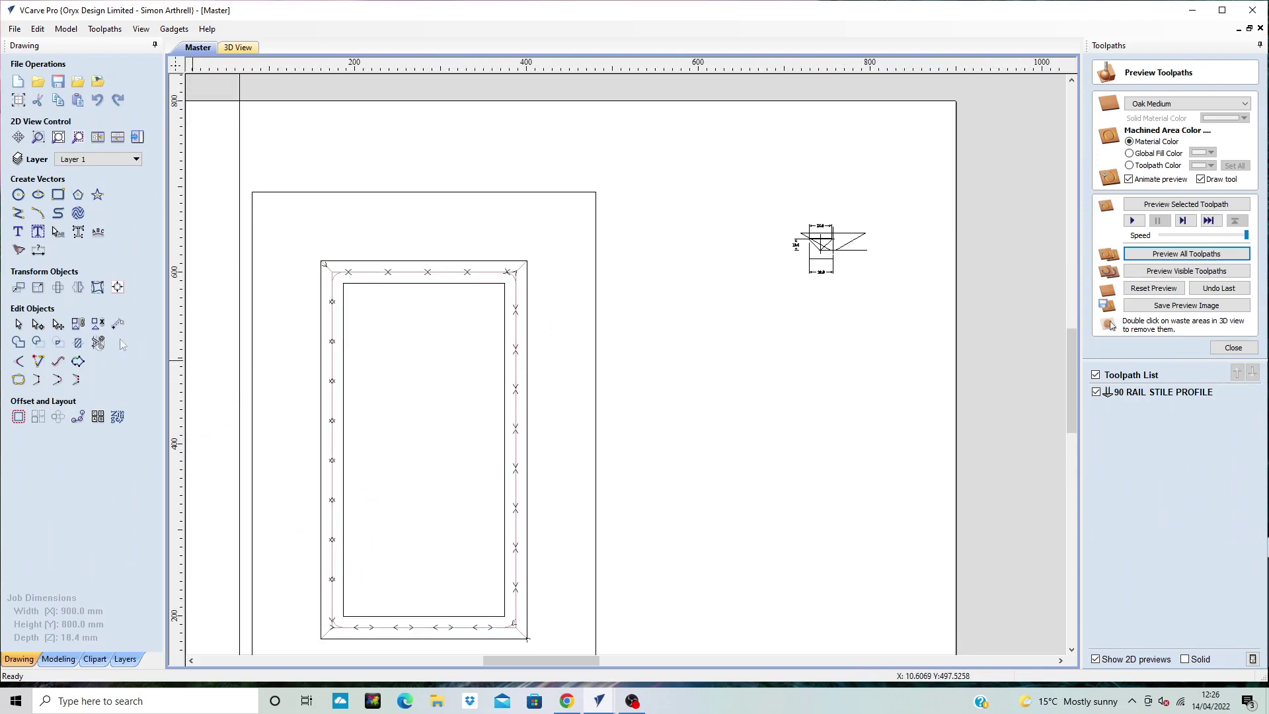
pyautogui.click(58, 324)
pyautogui.click(368, 262)
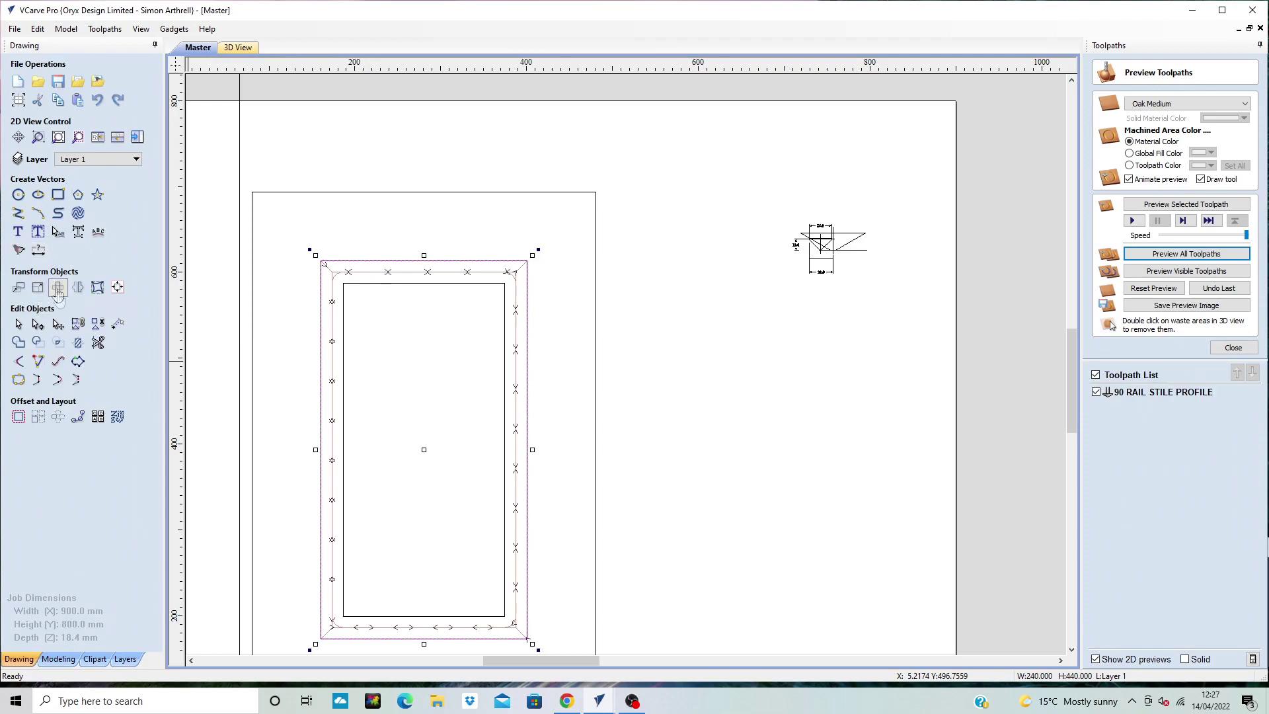
# Resize the selected rectangle to 184 × 384 mm with Set Size
pyautogui.click(37, 289)
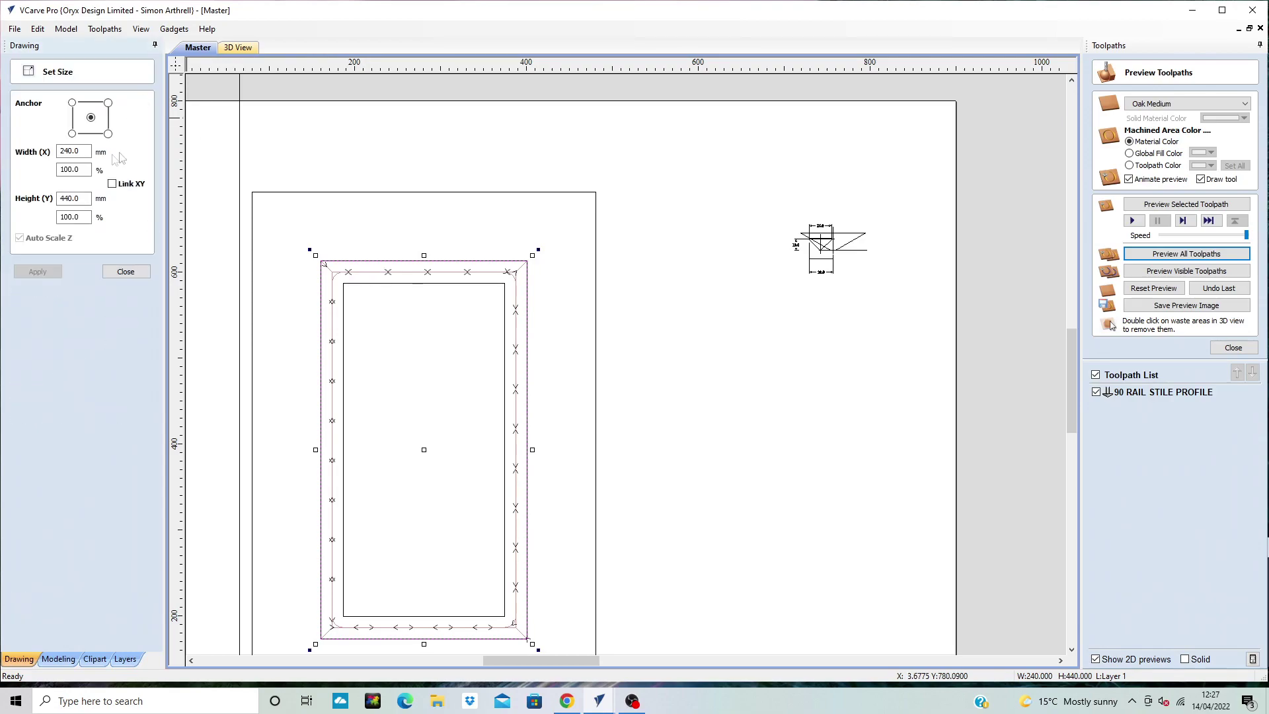
pyautogui.click(90, 153)
pyautogui.press('BackSpace')
pyautogui.press('BackSpace')
pyautogui.press('BackSpace')
pyautogui.press('BackSpace')
pyautogui.press('BackSpace')
pyautogui.write('184')
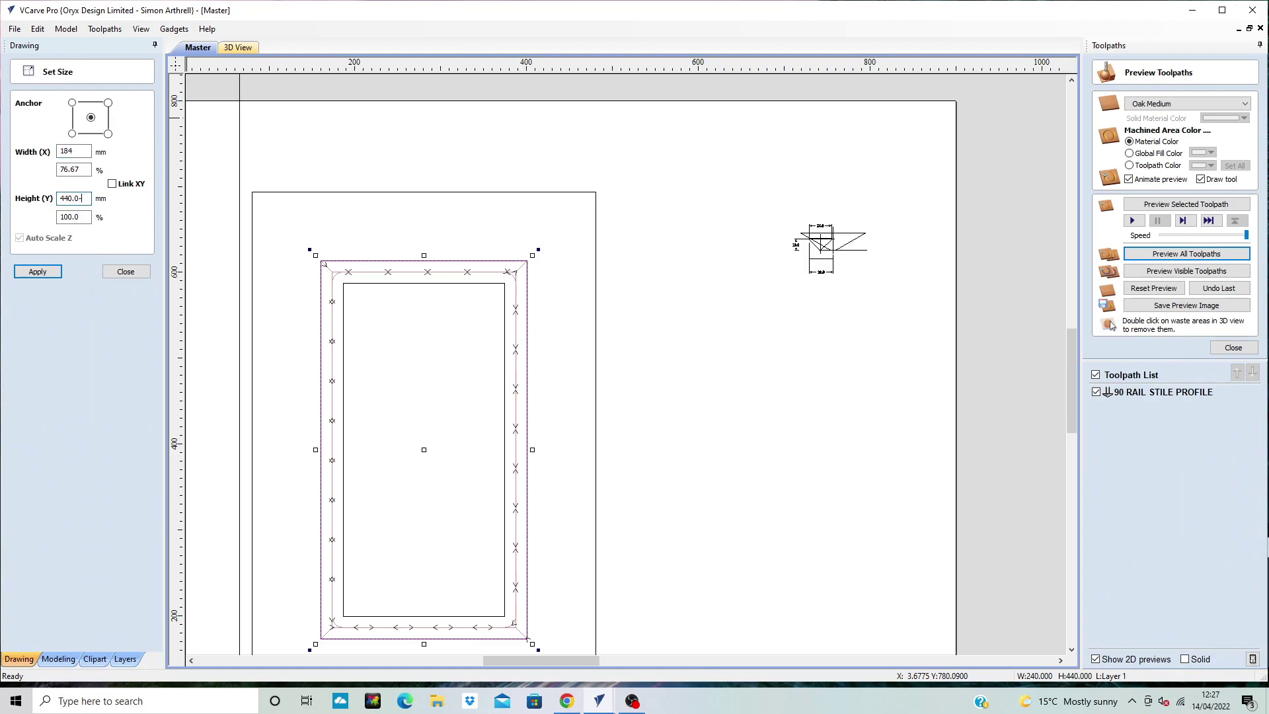
pyautogui.click(84, 198)
pyautogui.press('BackSpace')
pyautogui.press('BackSpace')
pyautogui.press('BackSpace')
pyautogui.press('BackSpace')
pyautogui.press('BackSpace')
pyautogui.write('384')
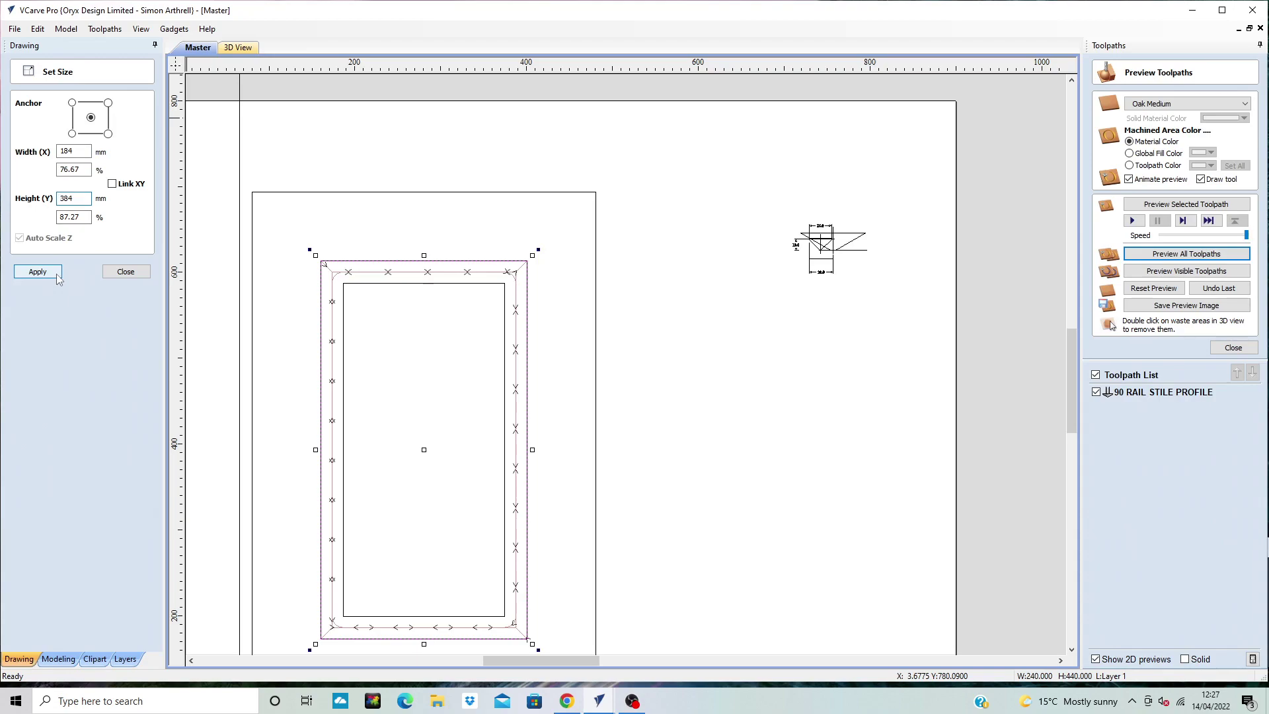
pyautogui.click(56, 274)
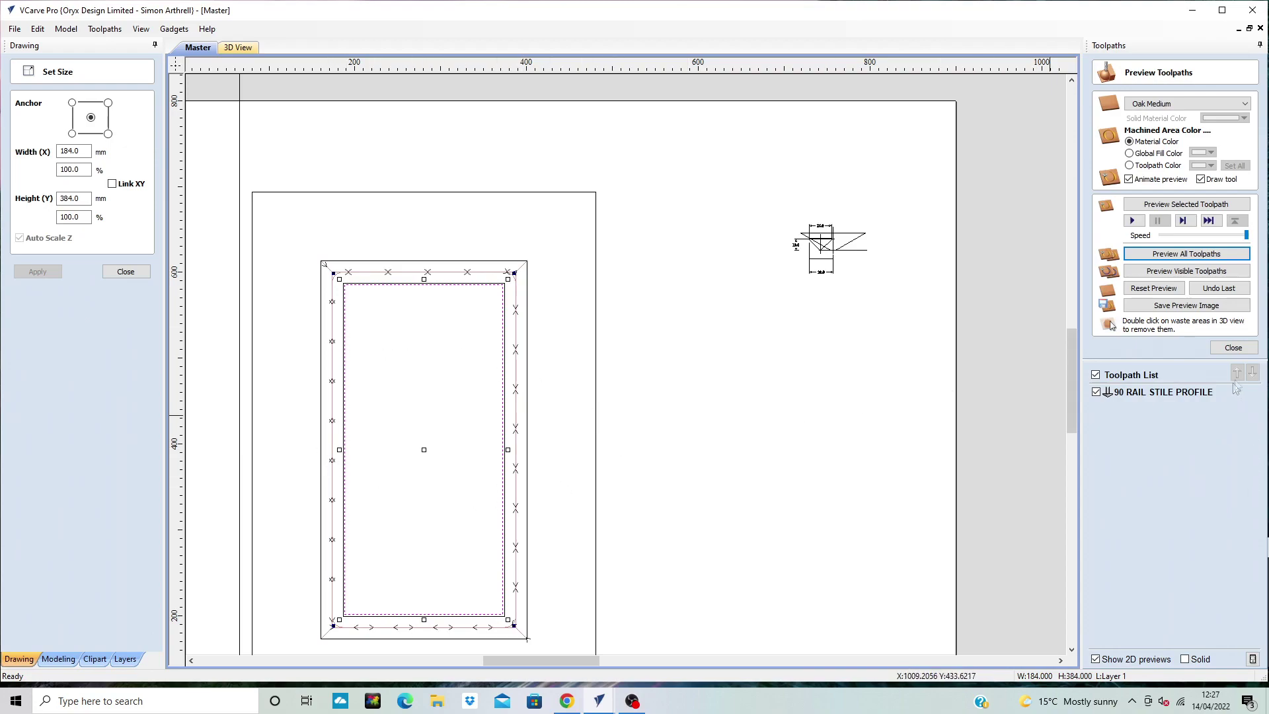
# Start a profile toolpath with a 13 mm cut depth using the V-Bit120 deg 75MM tool
pyautogui.click(1234, 348)
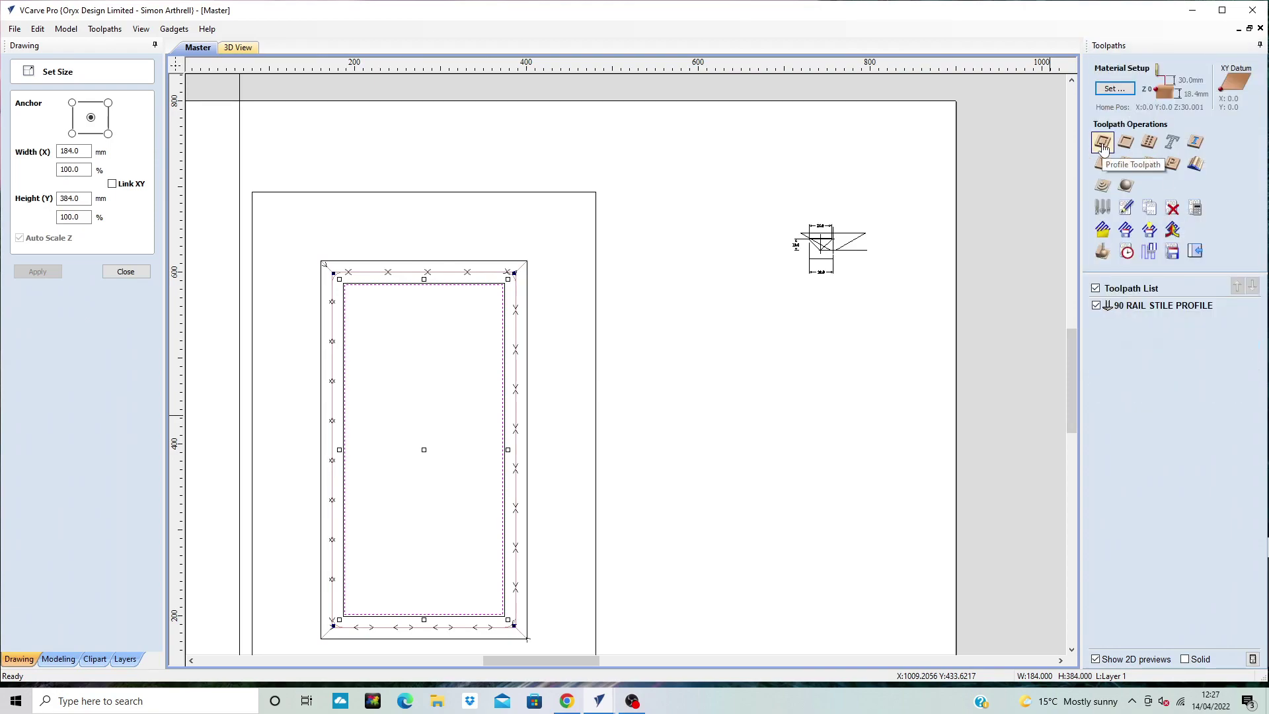
pyautogui.click(1103, 146)
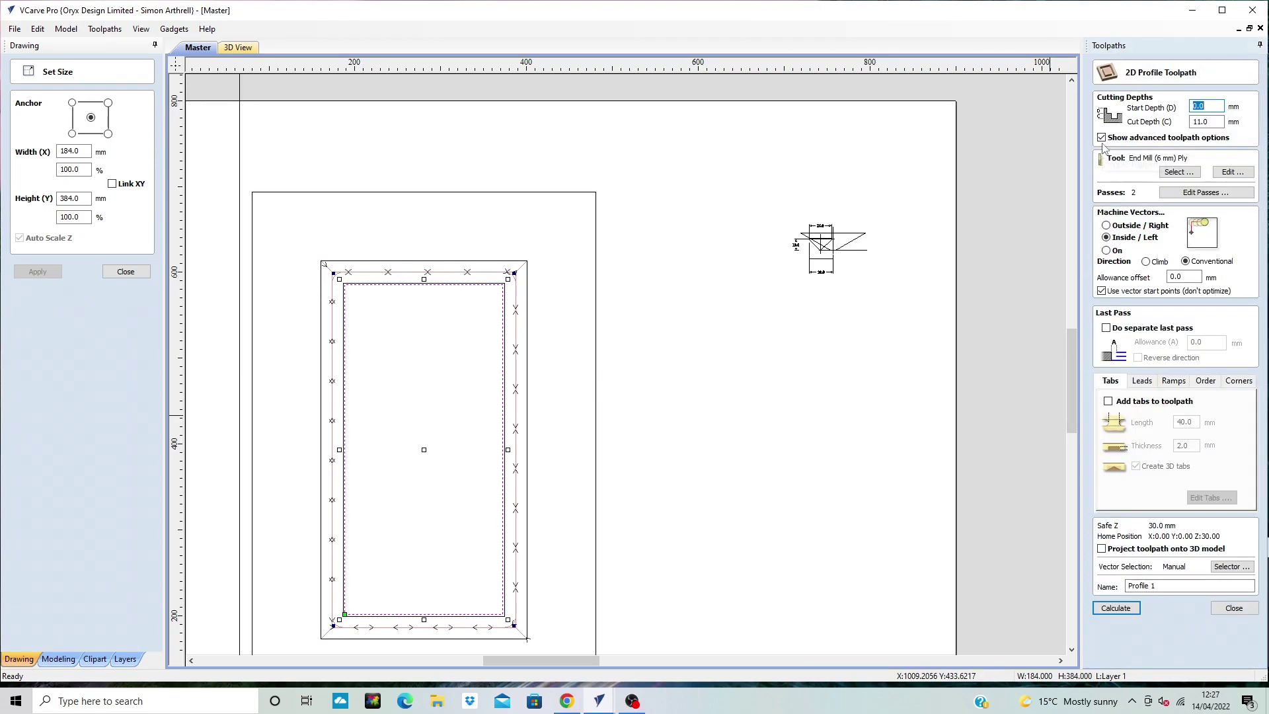
pyautogui.click(1201, 122)
pyautogui.write('13')
pyautogui.click(1180, 173)
pyautogui.scroll(-3, 548, 324)
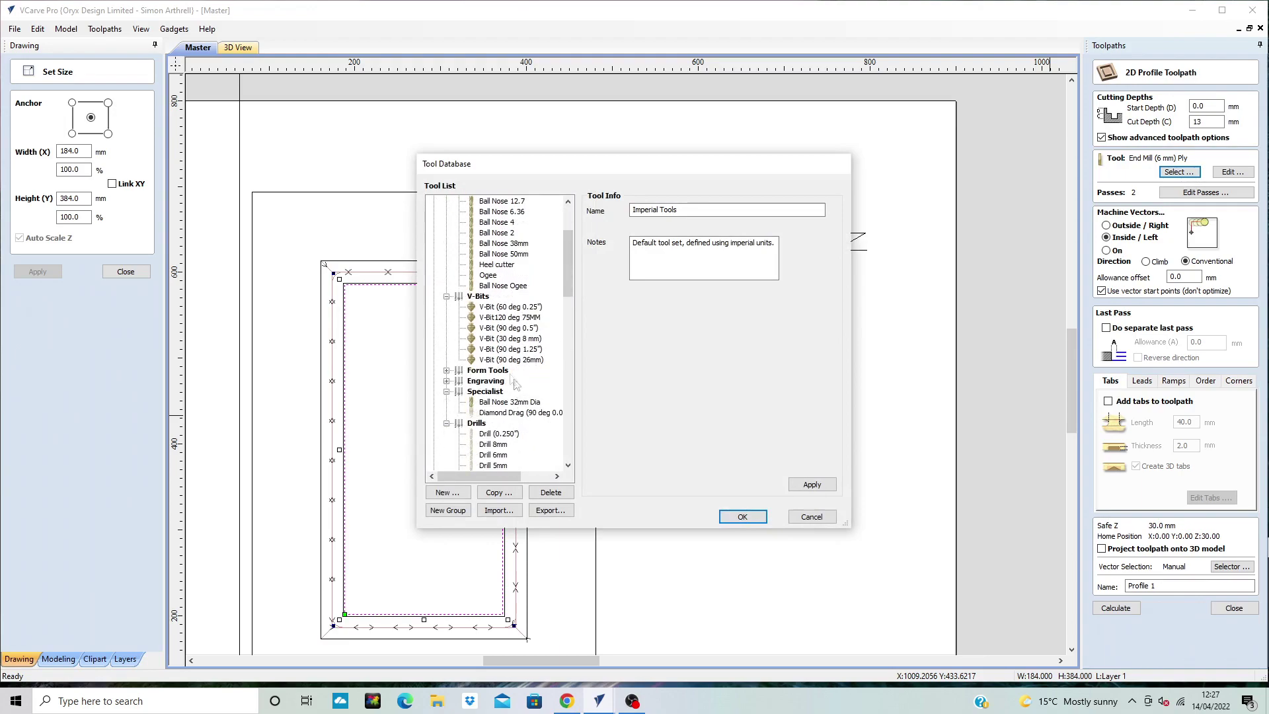
pyautogui.click(503, 320)
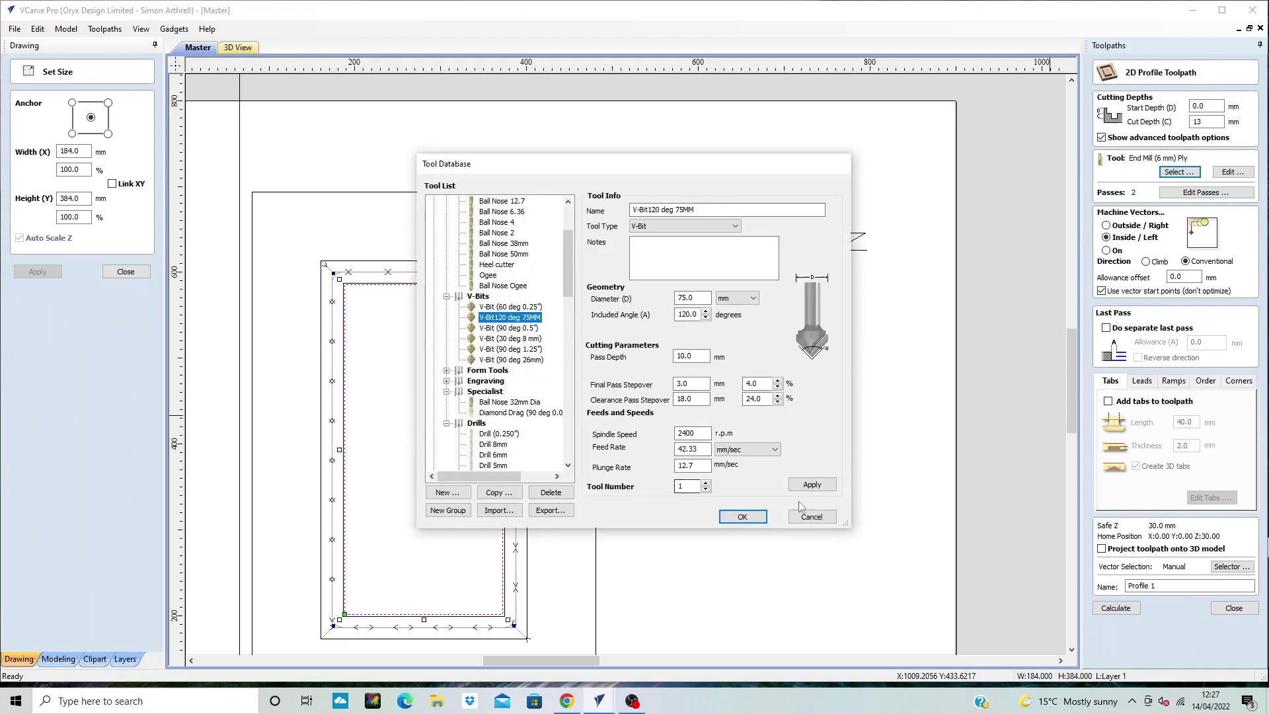
pyautogui.click(743, 517)
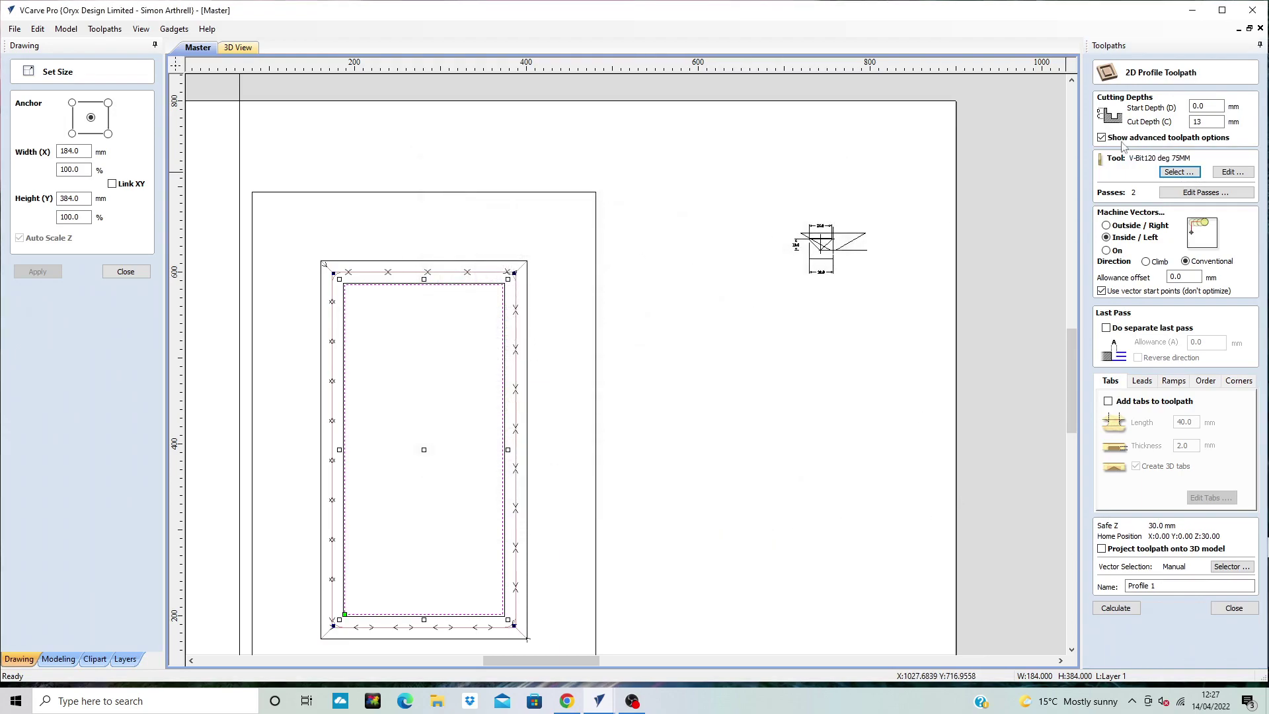
# Cut on the vector with ramps added and calculate Profile 1
pyautogui.click(1108, 251)
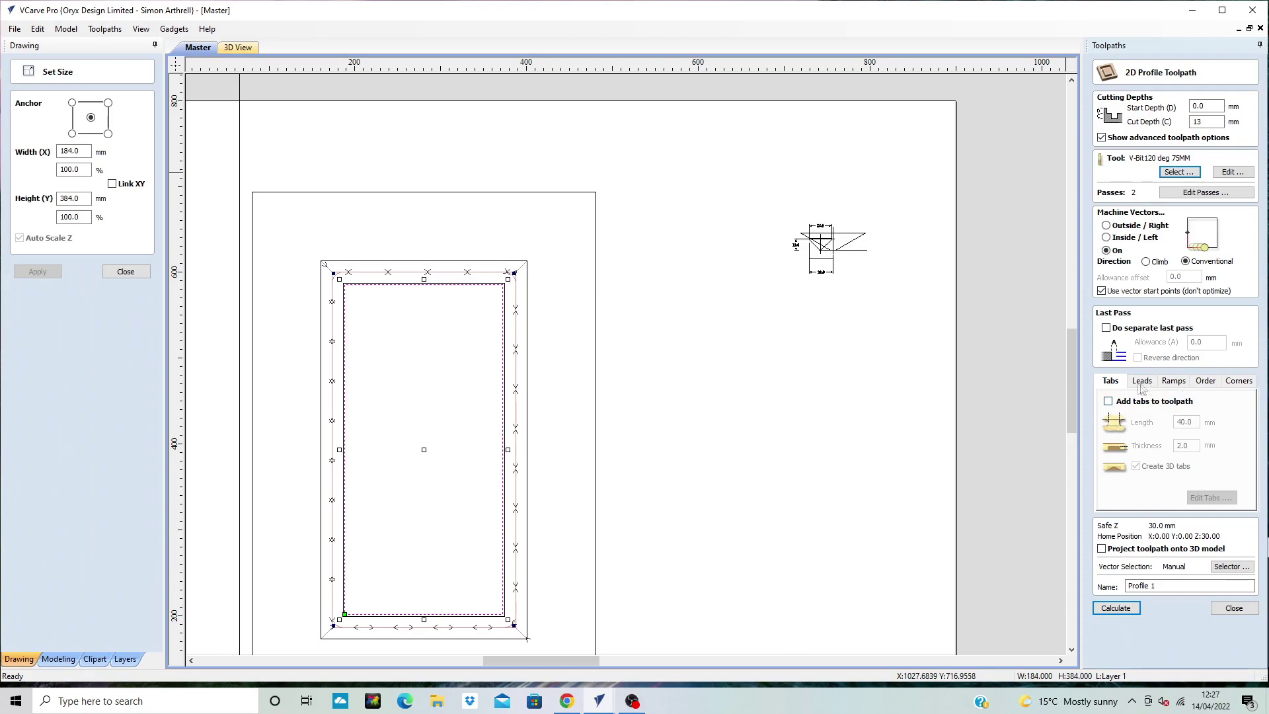
pyautogui.click(1174, 382)
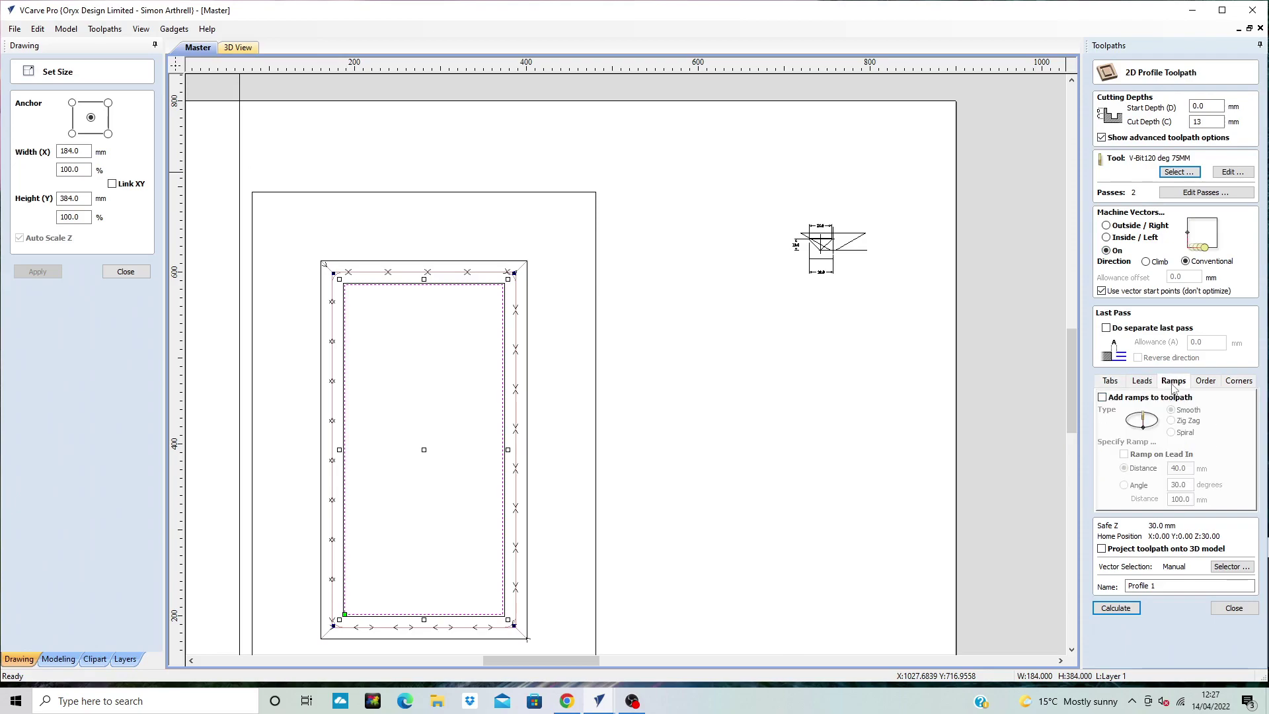
pyautogui.click(1103, 398)
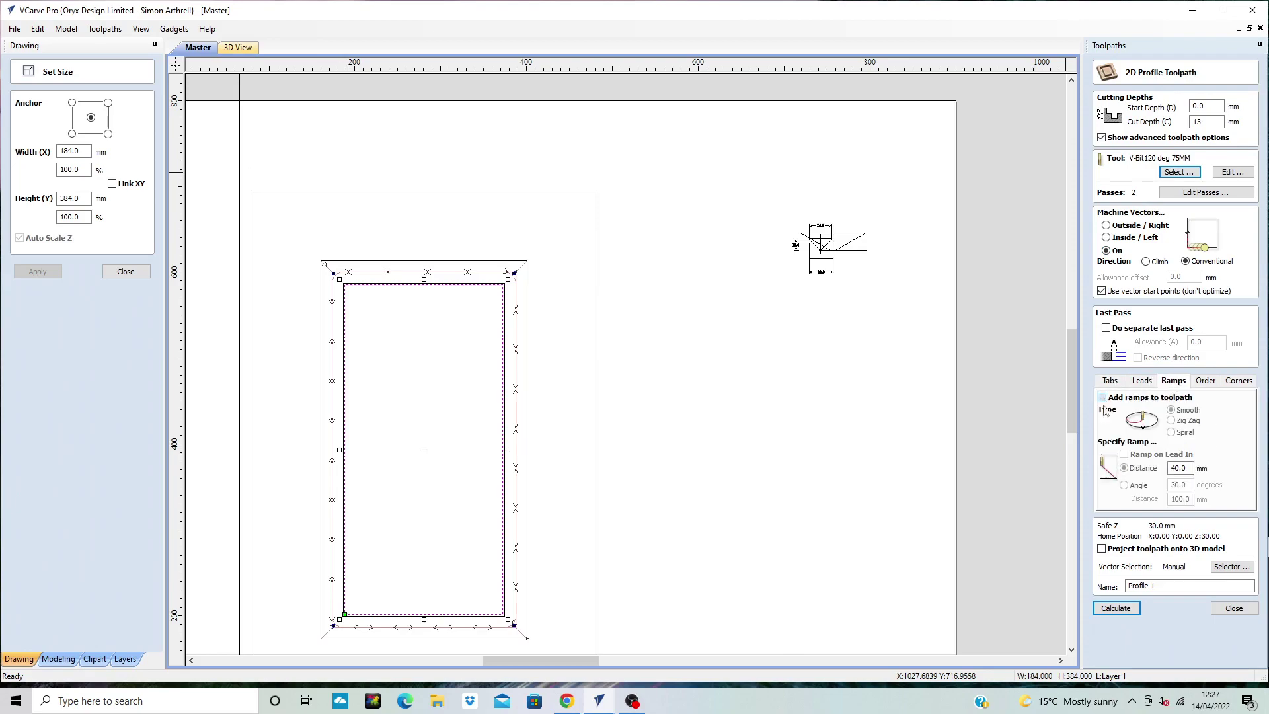
pyautogui.click(1114, 608)
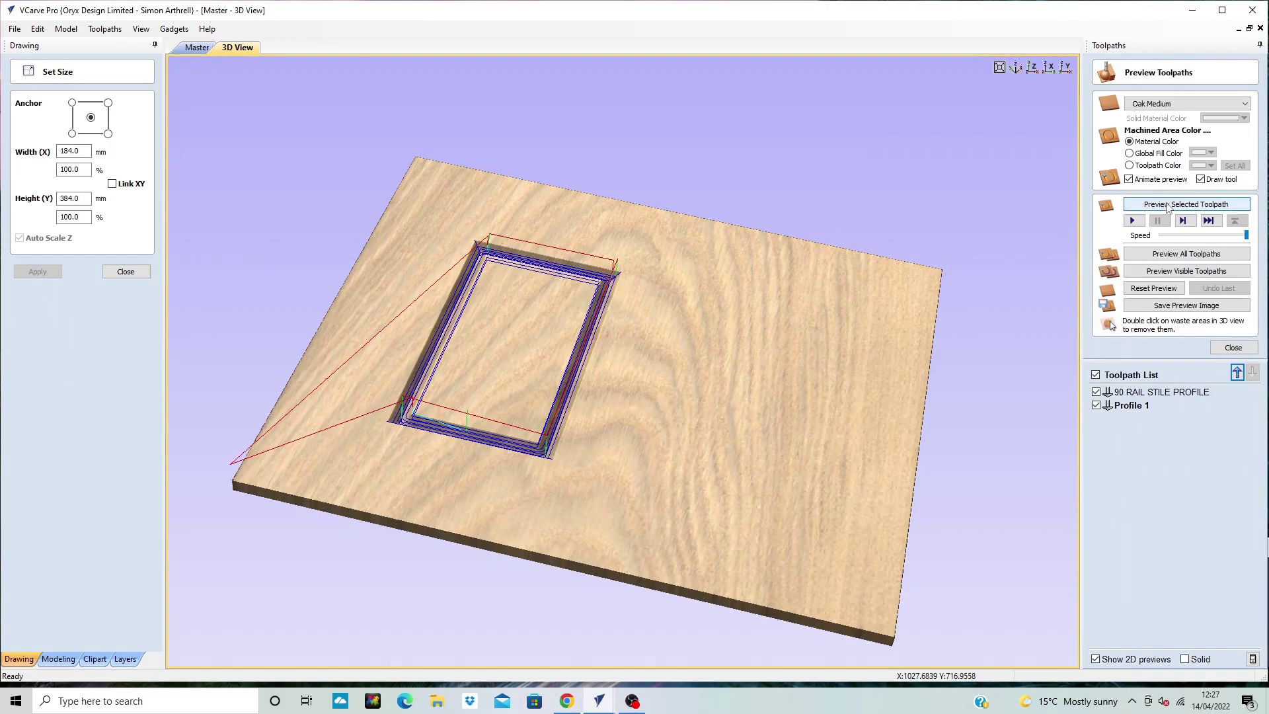
# Preview the Profile 1 toolpath in 3D and rotate around the bevelled recess to inspect it
pyautogui.click(1168, 206)
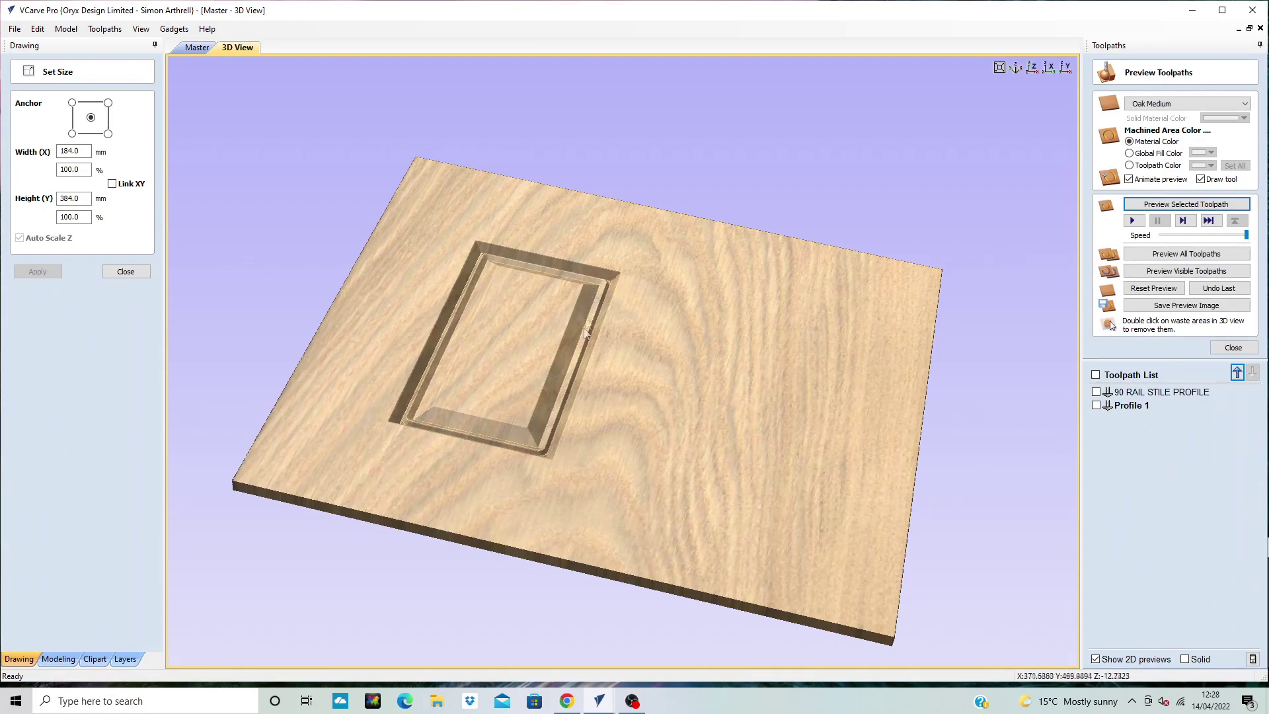
pyautogui.scroll(5, 600, 331)
pyautogui.moveTo(600, 330); pyautogui.dragTo(545, 251)
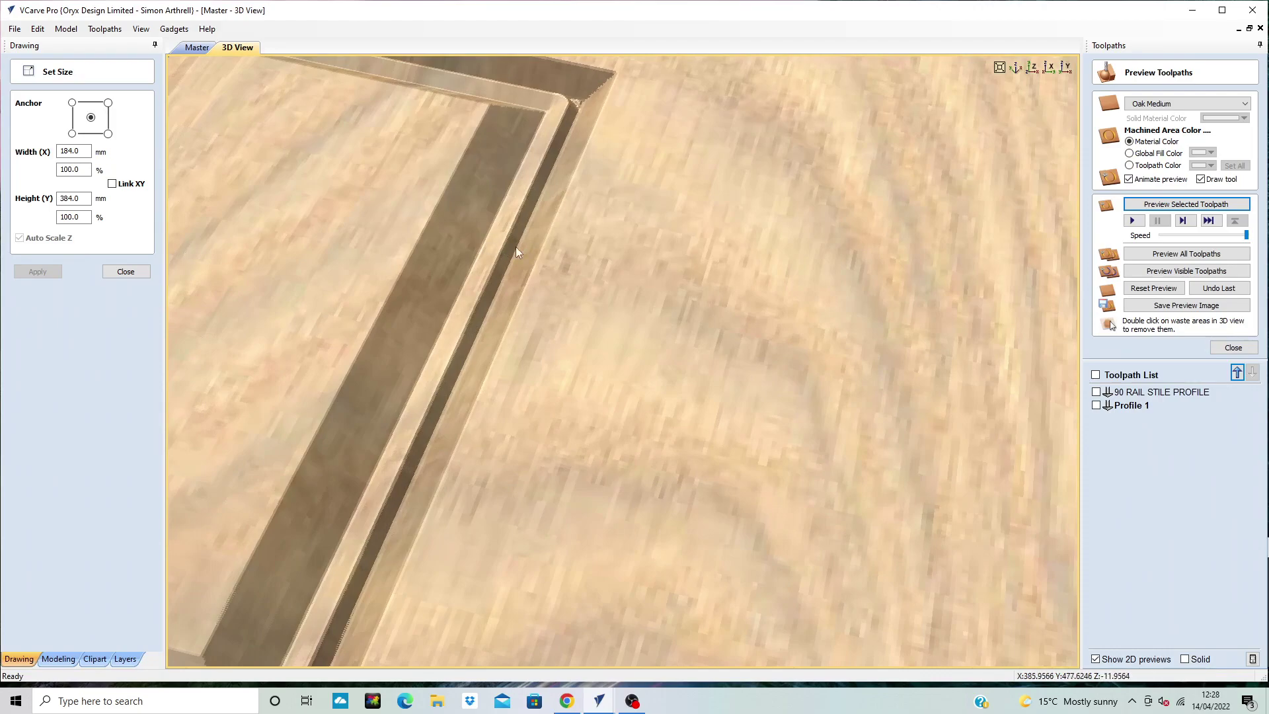
pyautogui.scroll(-3, 511, 253)
pyautogui.scroll(-5, 501, 266)
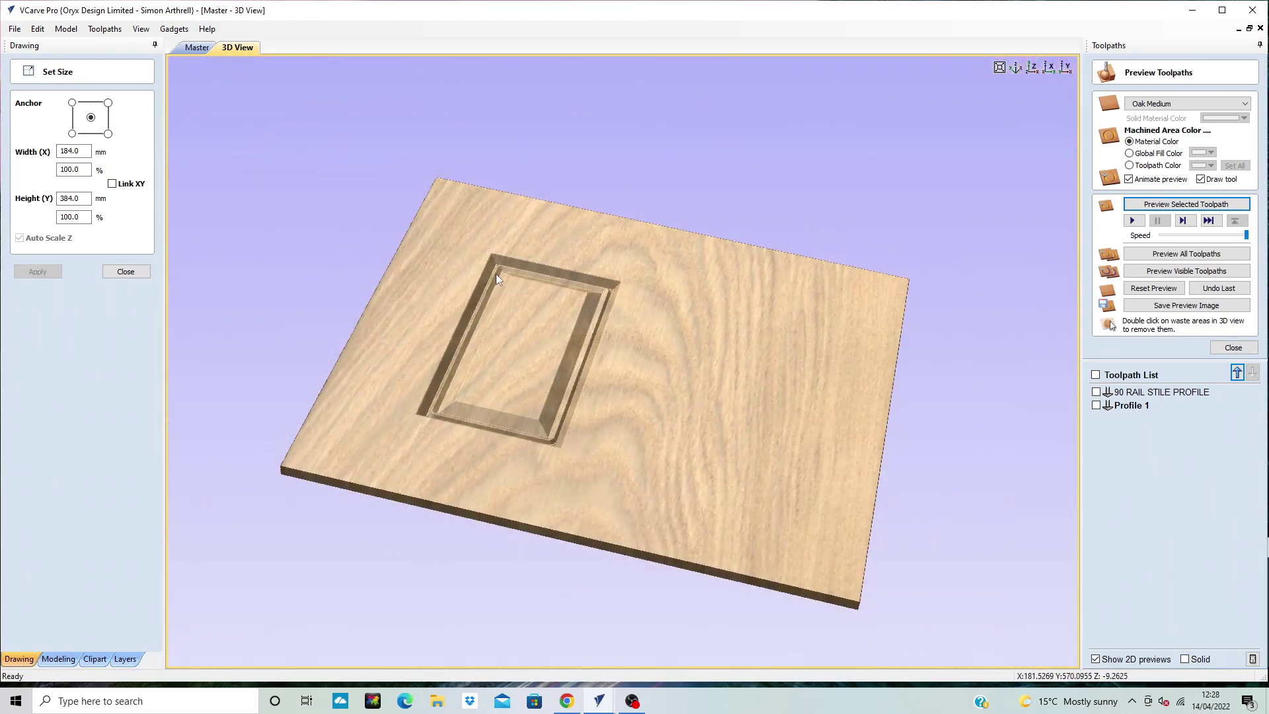
pyautogui.click(199, 49)
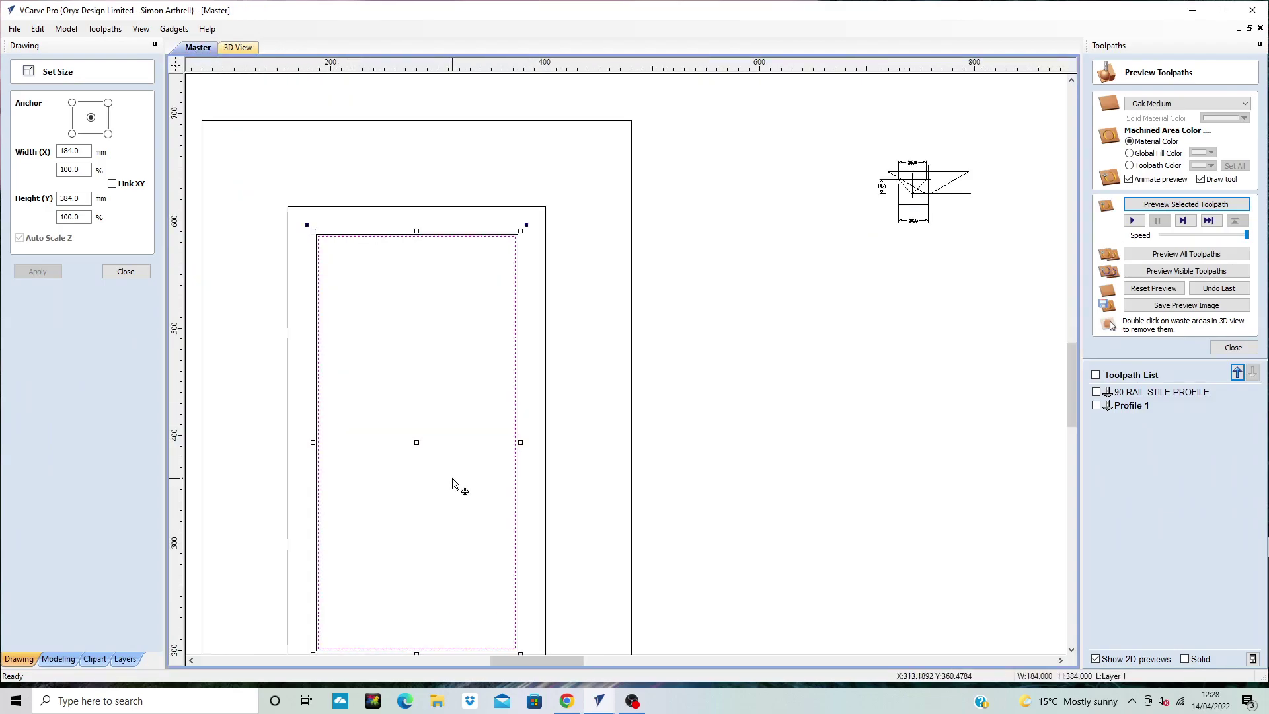
# Enlarge the panel rectangle by 8 mm each way to 192 × 392 mm
pyautogui.scroll(1, 454, 483)
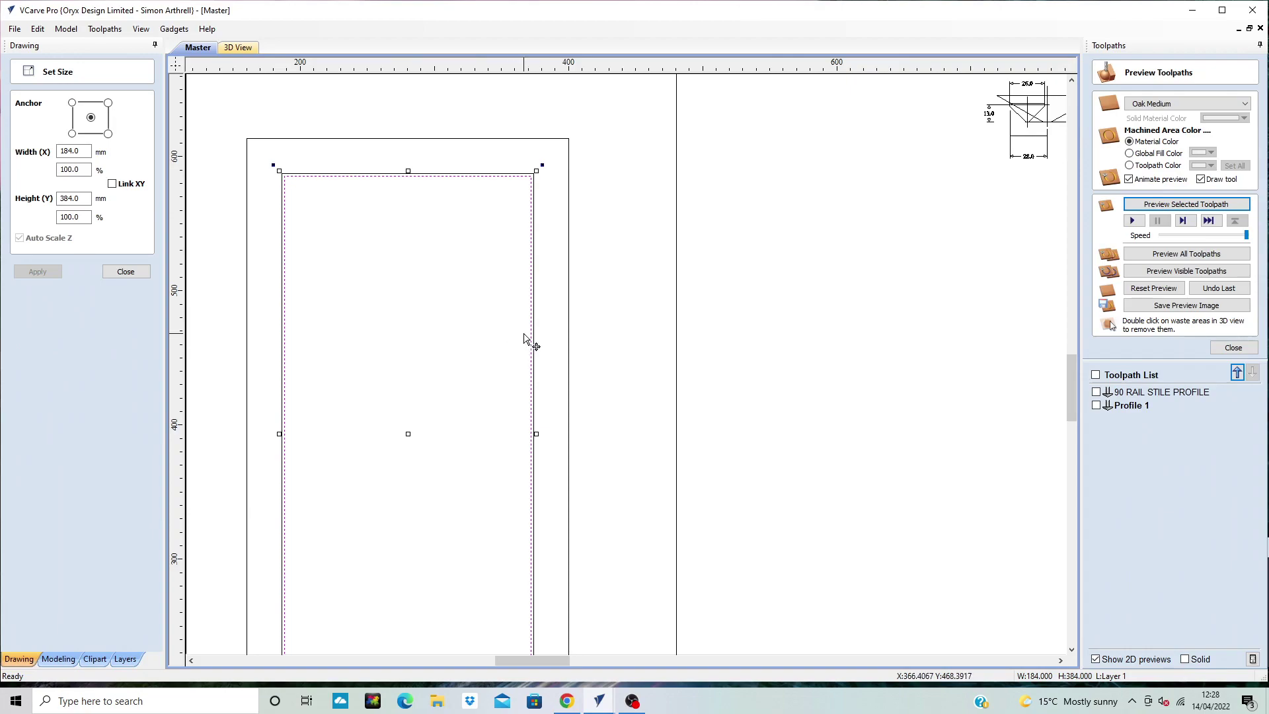
pyautogui.click(137, 273)
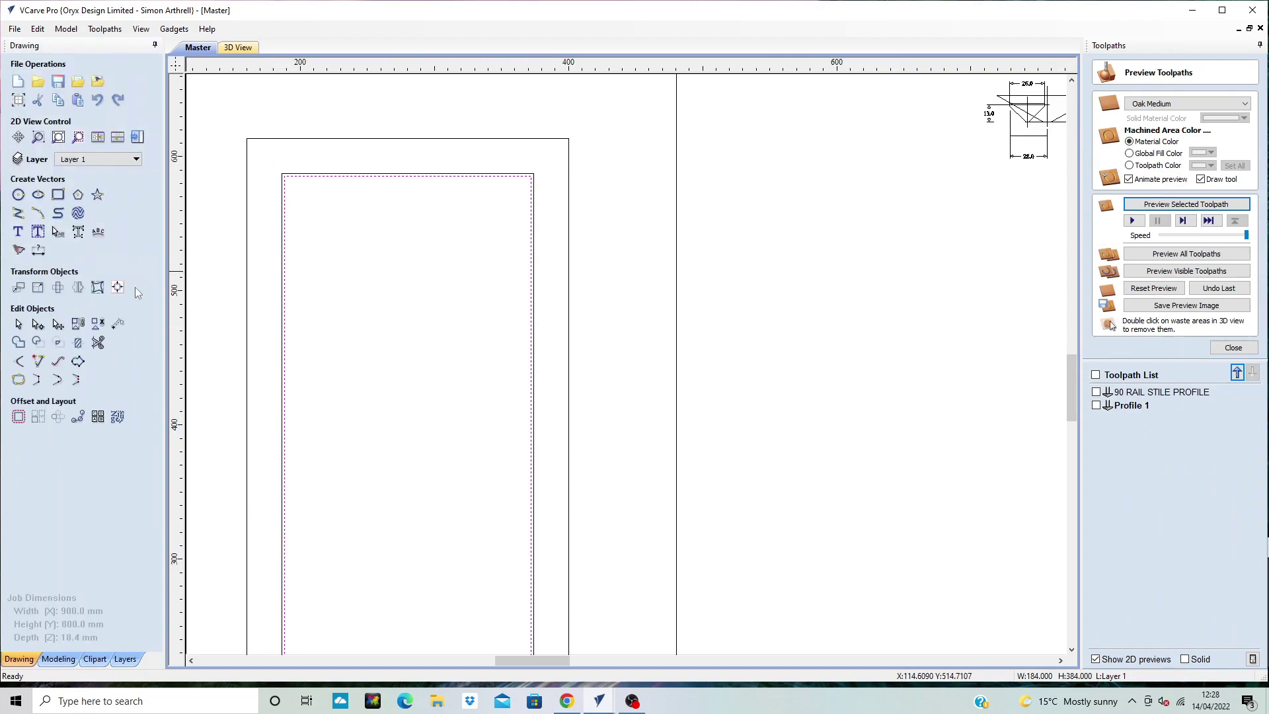
pyautogui.press('Escape')
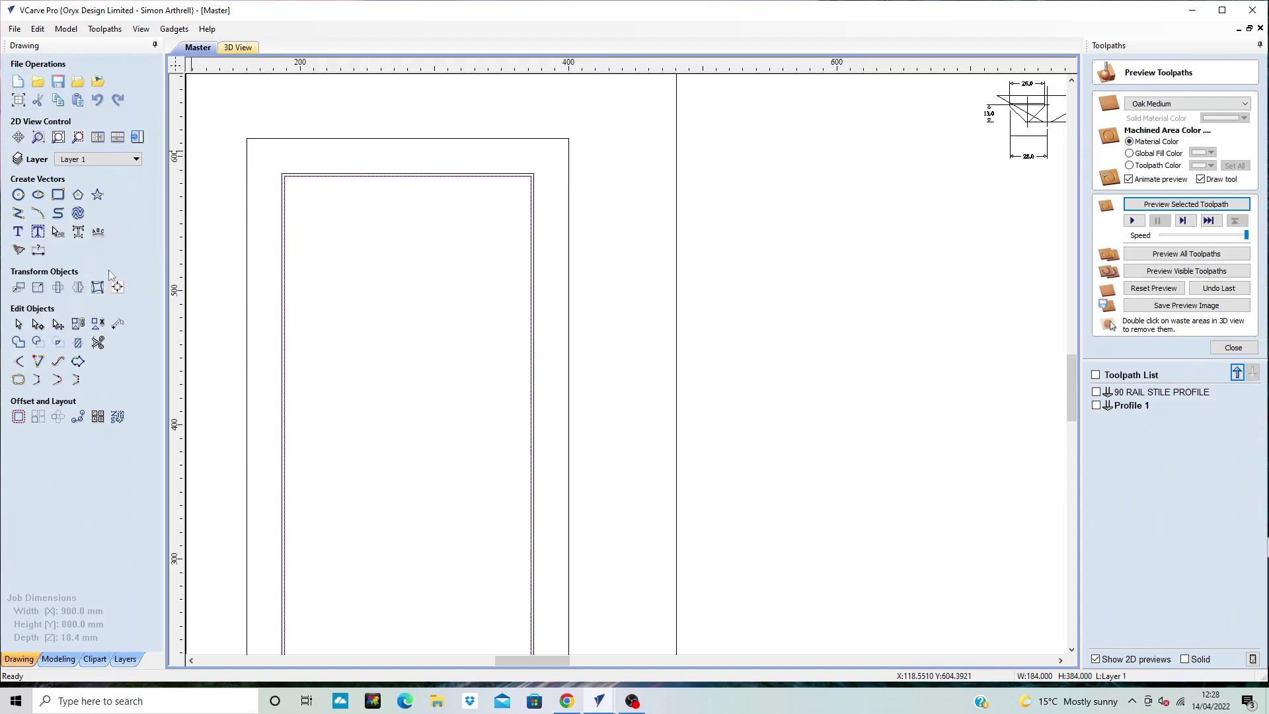
pyautogui.click(38, 287)
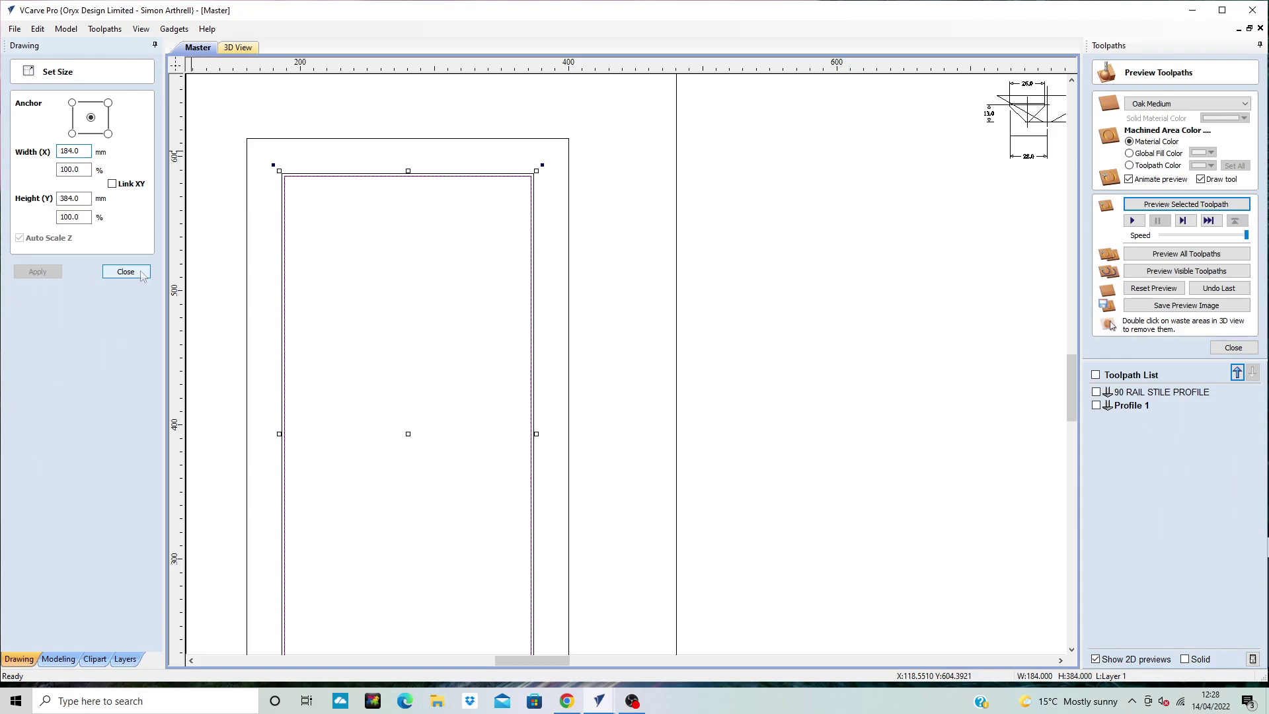
pyautogui.write('+8')
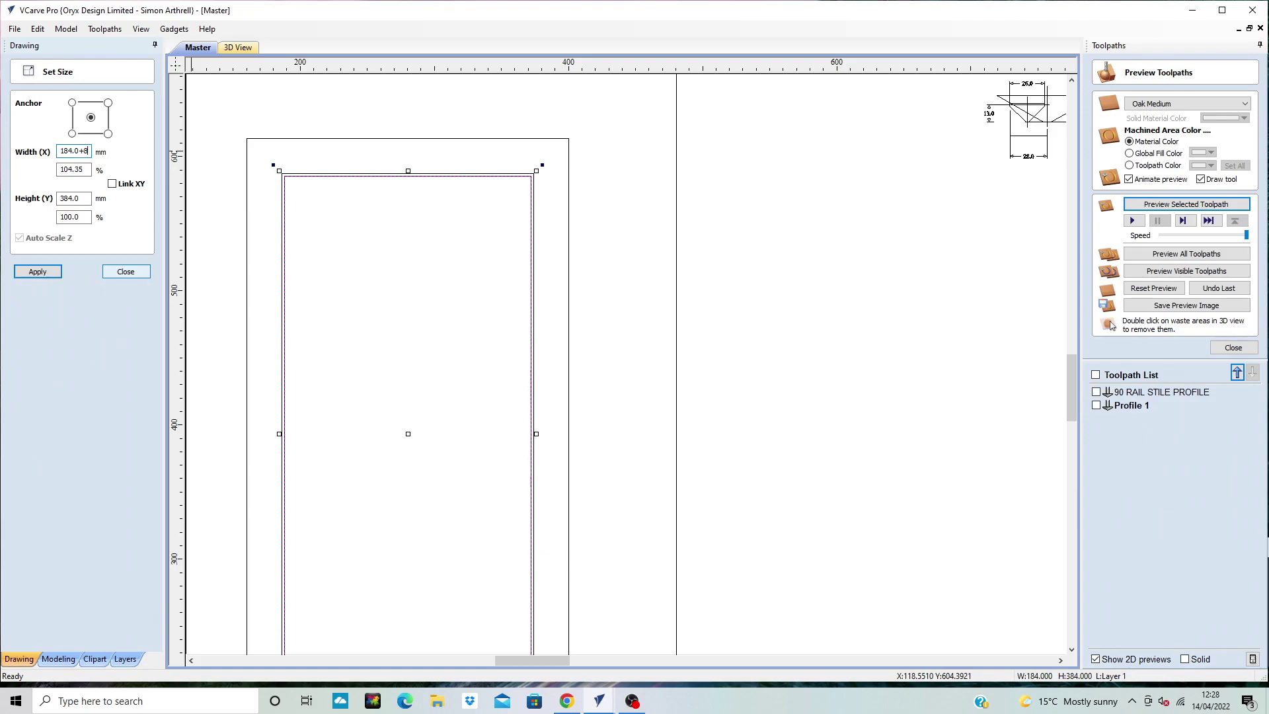
pyautogui.click(85, 198)
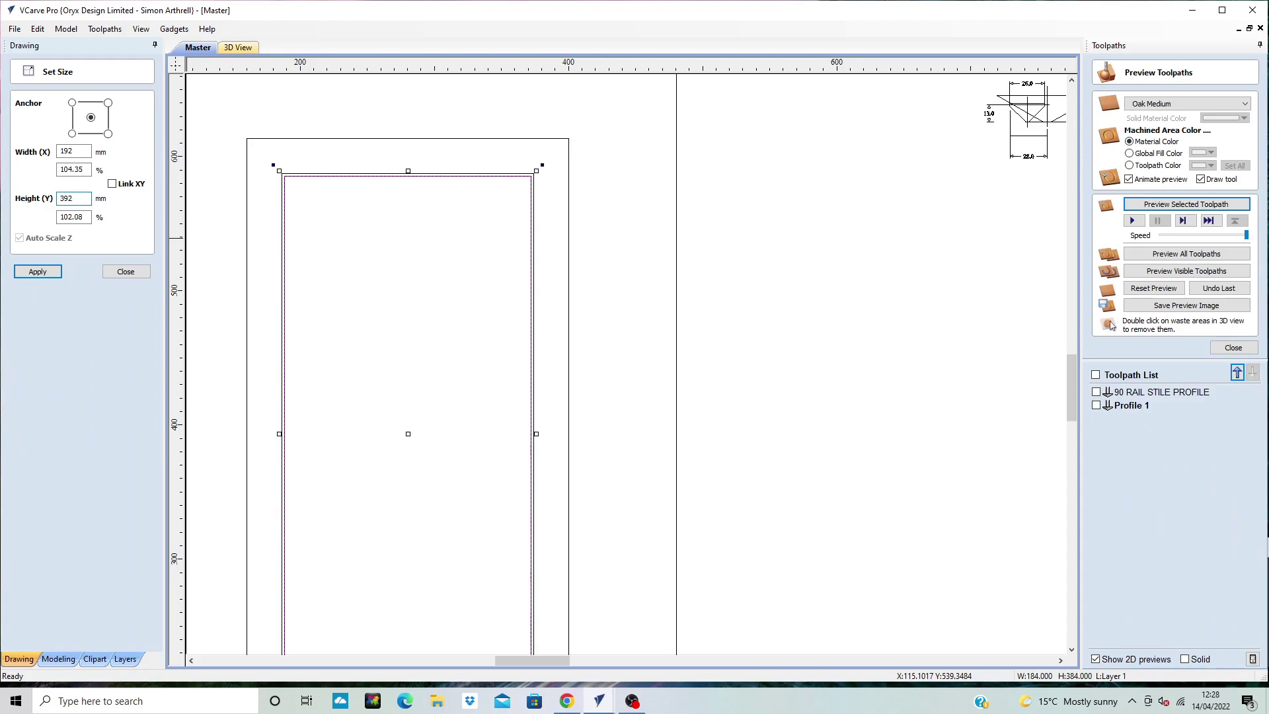
pyautogui.click(37, 272)
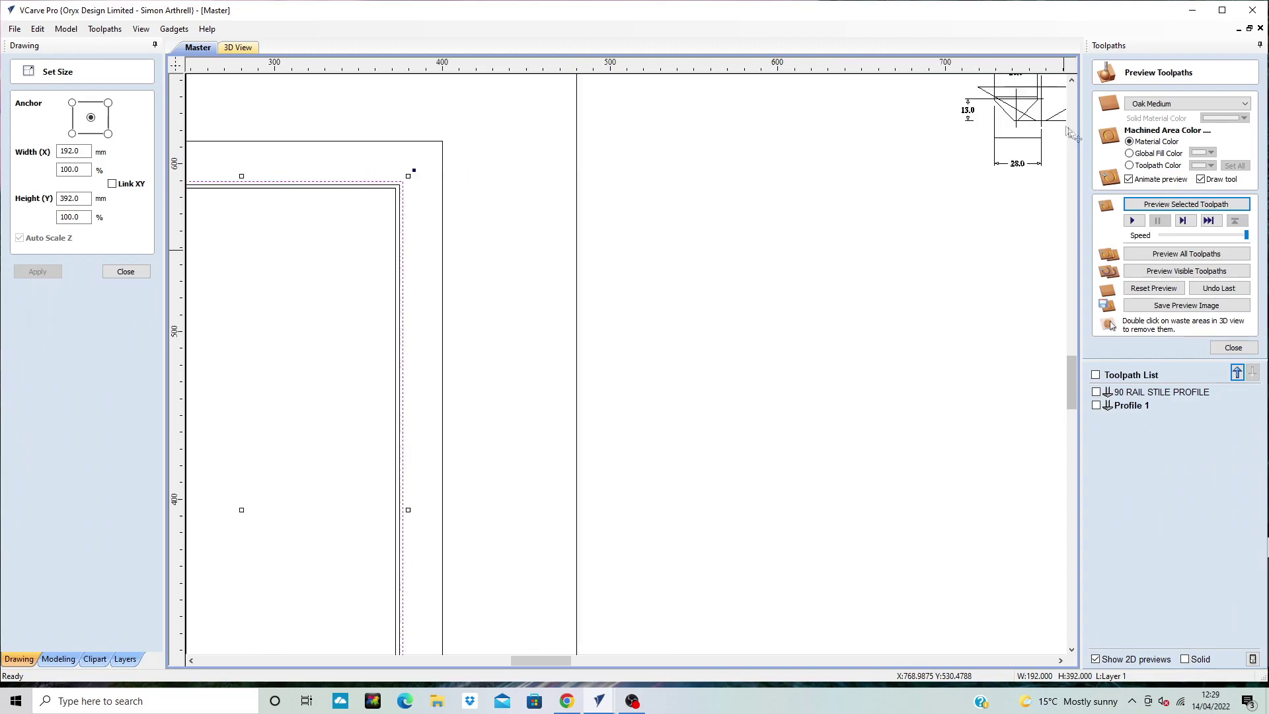
pyautogui.scroll(3, 1067, 132)
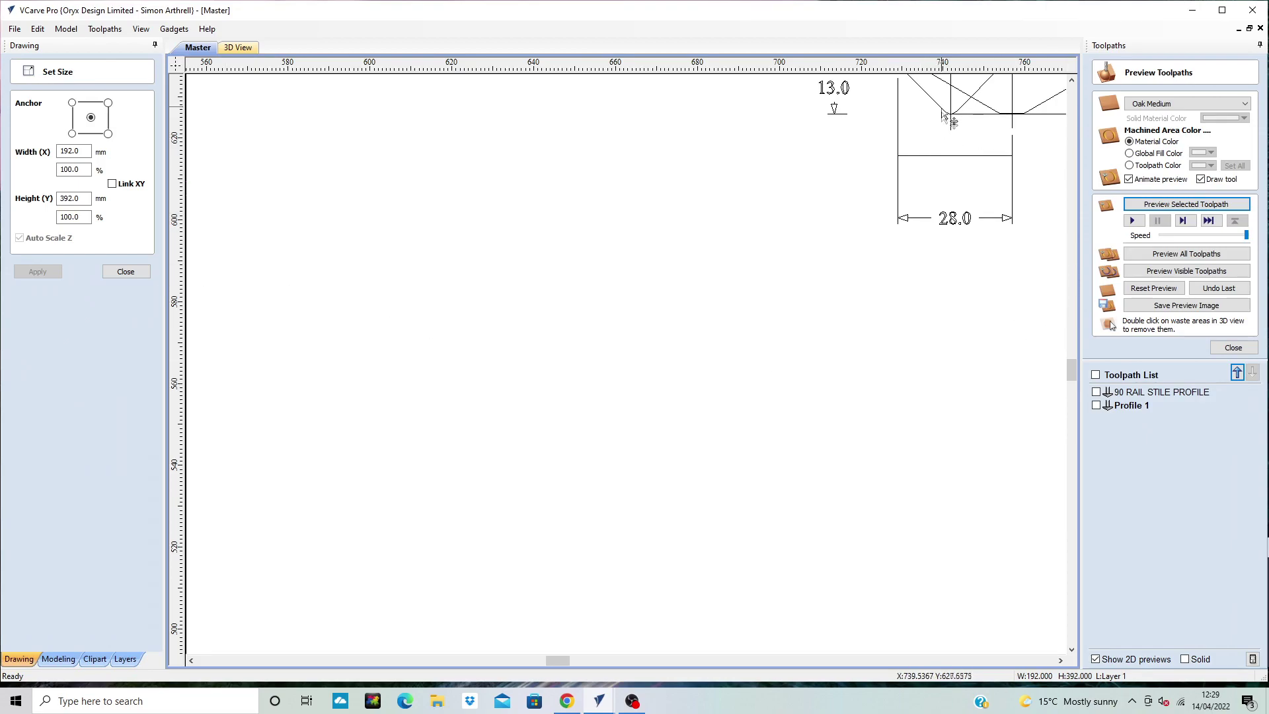
pyautogui.scroll(2, 990, 128)
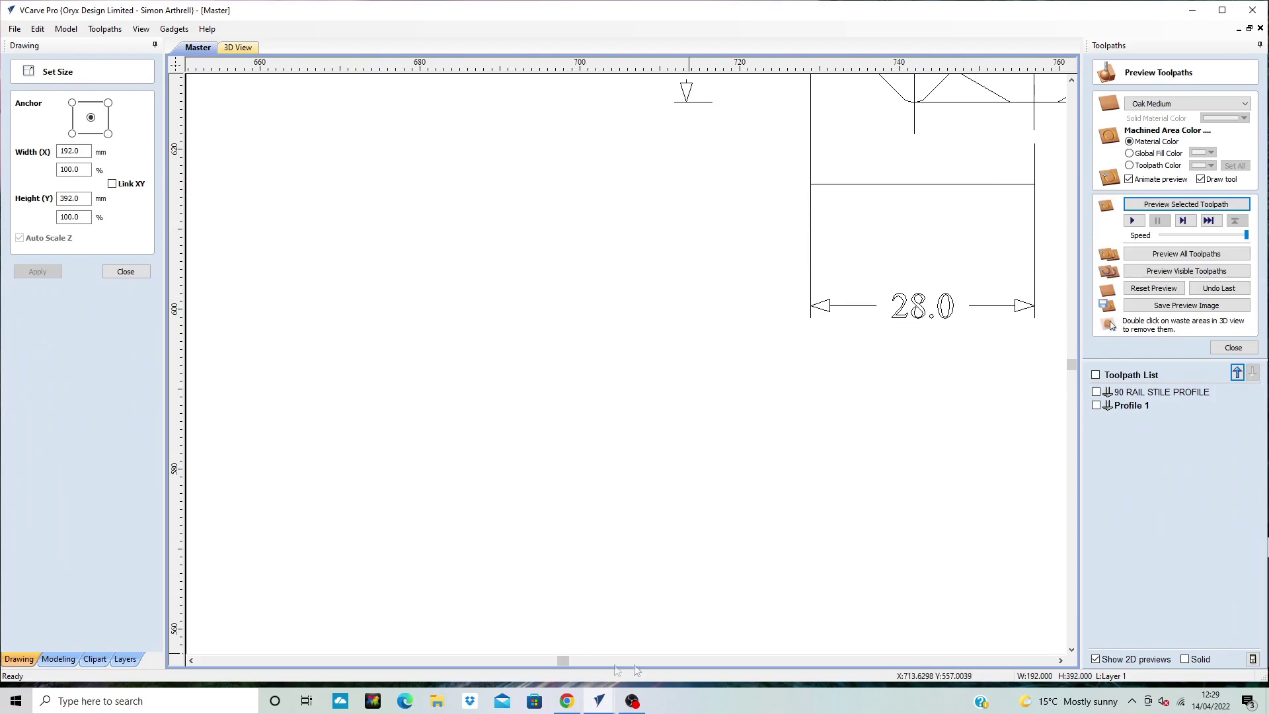
pyautogui.moveTo(563, 659)
pyautogui.mouseDown()
pyautogui.moveTo(581, 658)
pyautogui.moveTo(565, 658)
pyautogui.mouseUp()
pyautogui.scroll(-3, 1029, 159)
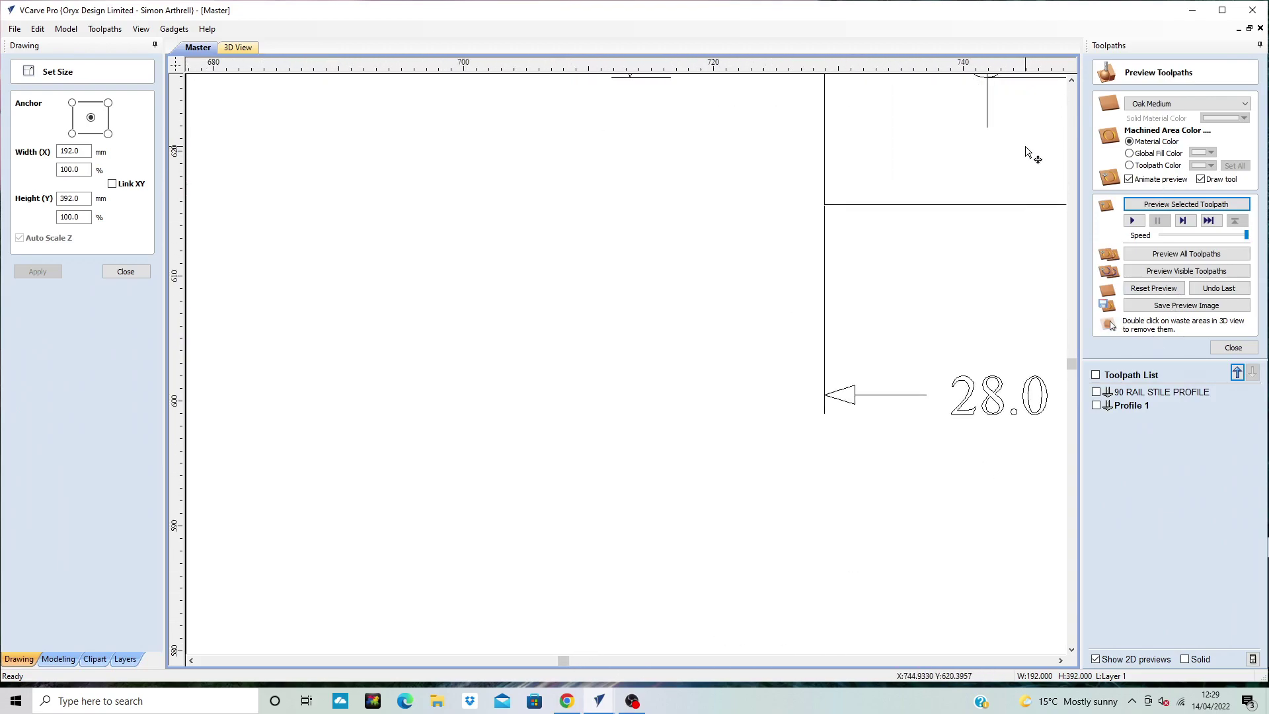
pyautogui.scroll(5, 1050, 101)
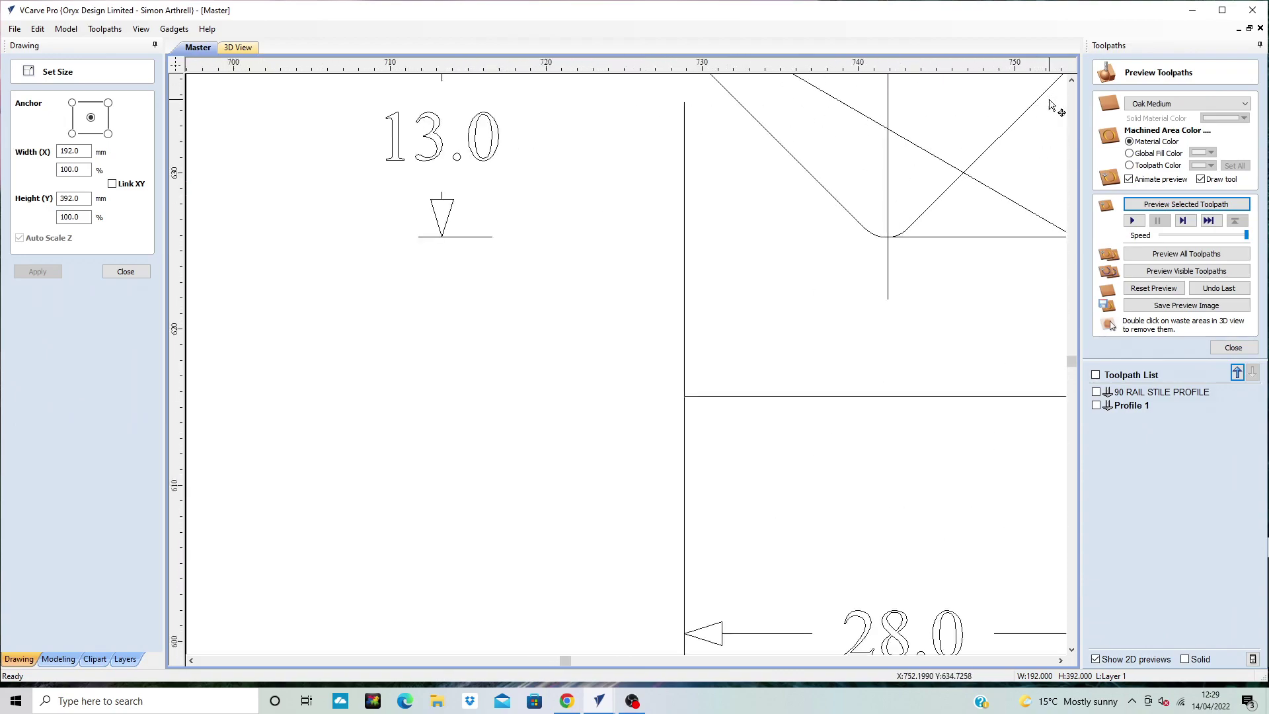
pyautogui.scroll(-2, 850, 412)
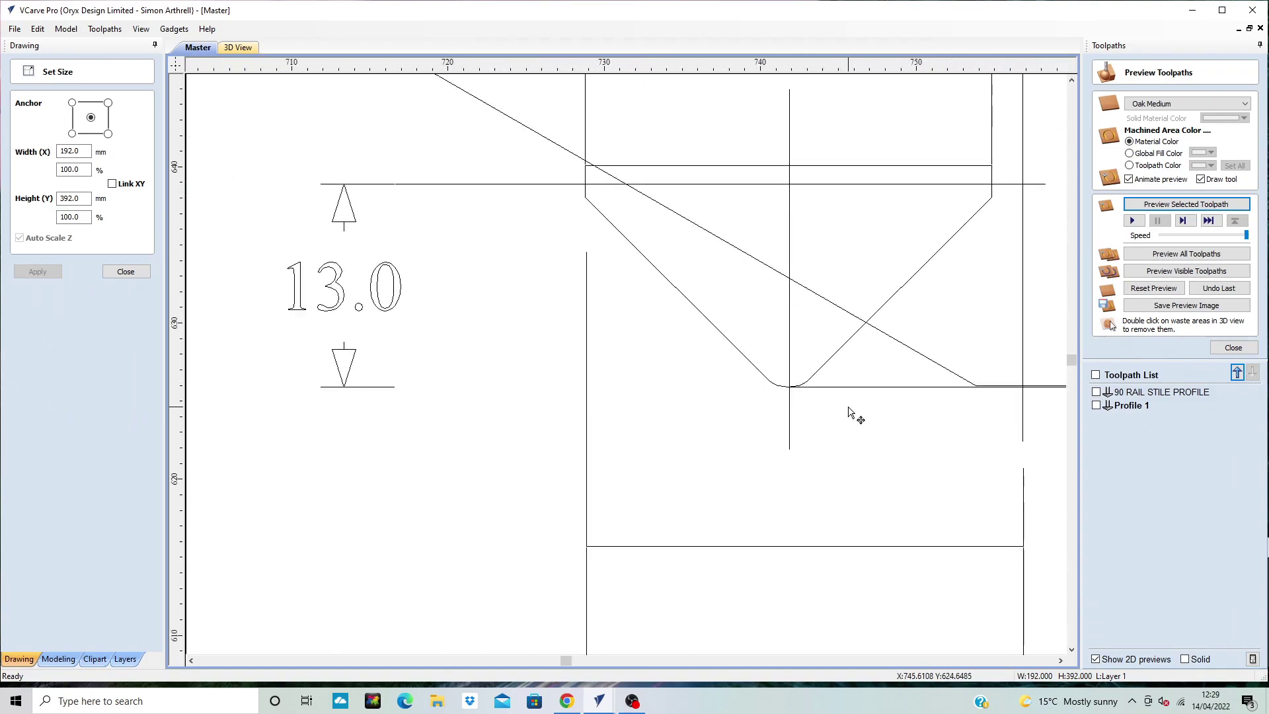
# Draw a 2 mm vertical tick beside the profile's rounded bottom
pyautogui.click(108, 277)
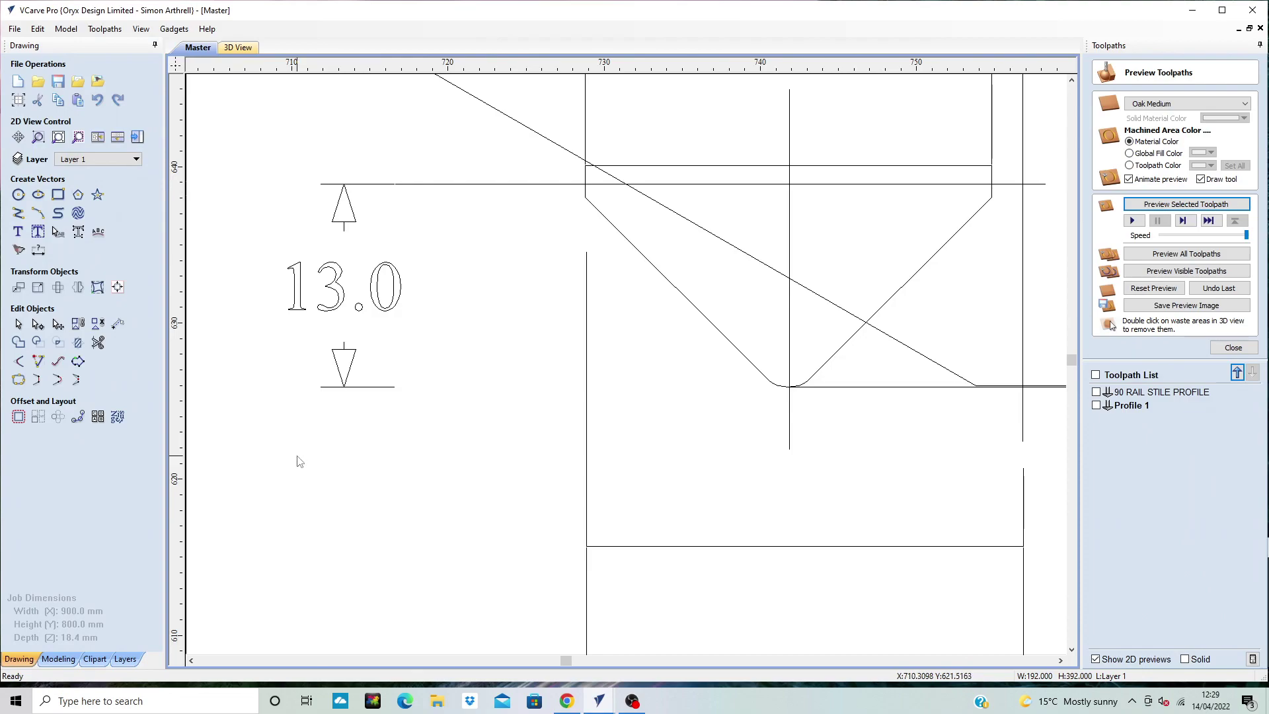
pyautogui.click(23, 209)
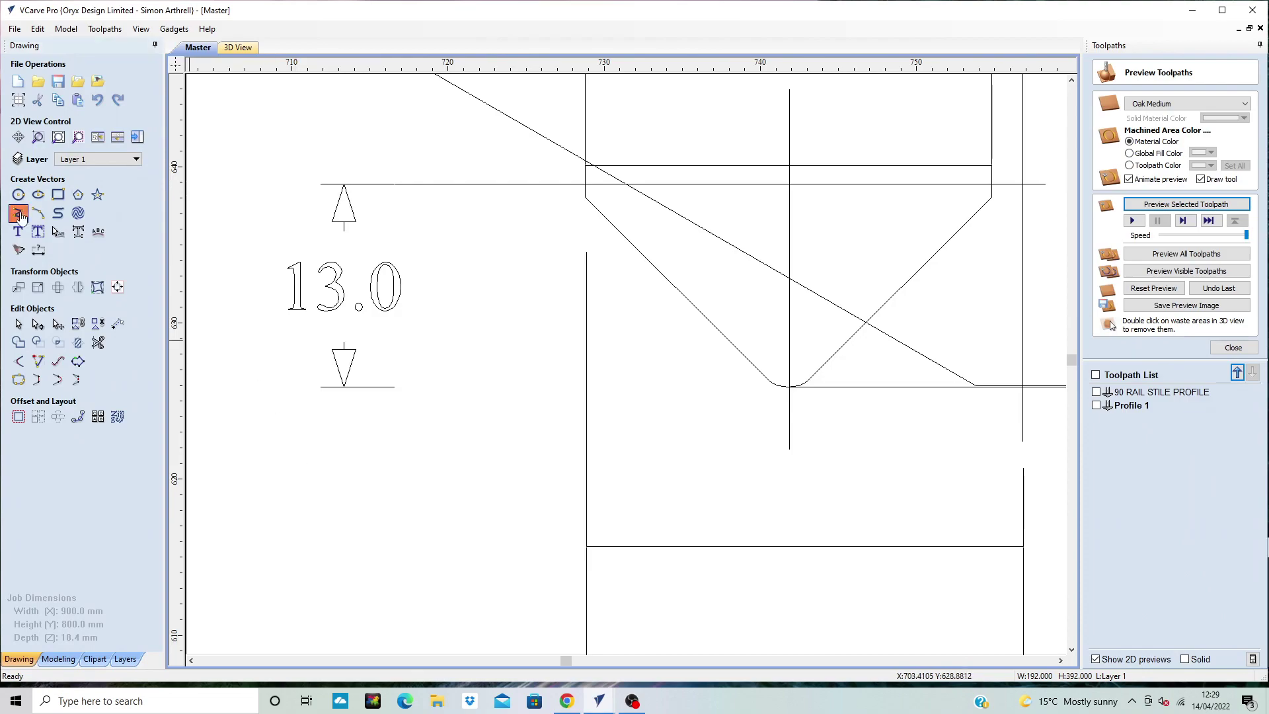
pyautogui.click(760, 361)
pyautogui.rightClick(758, 399)
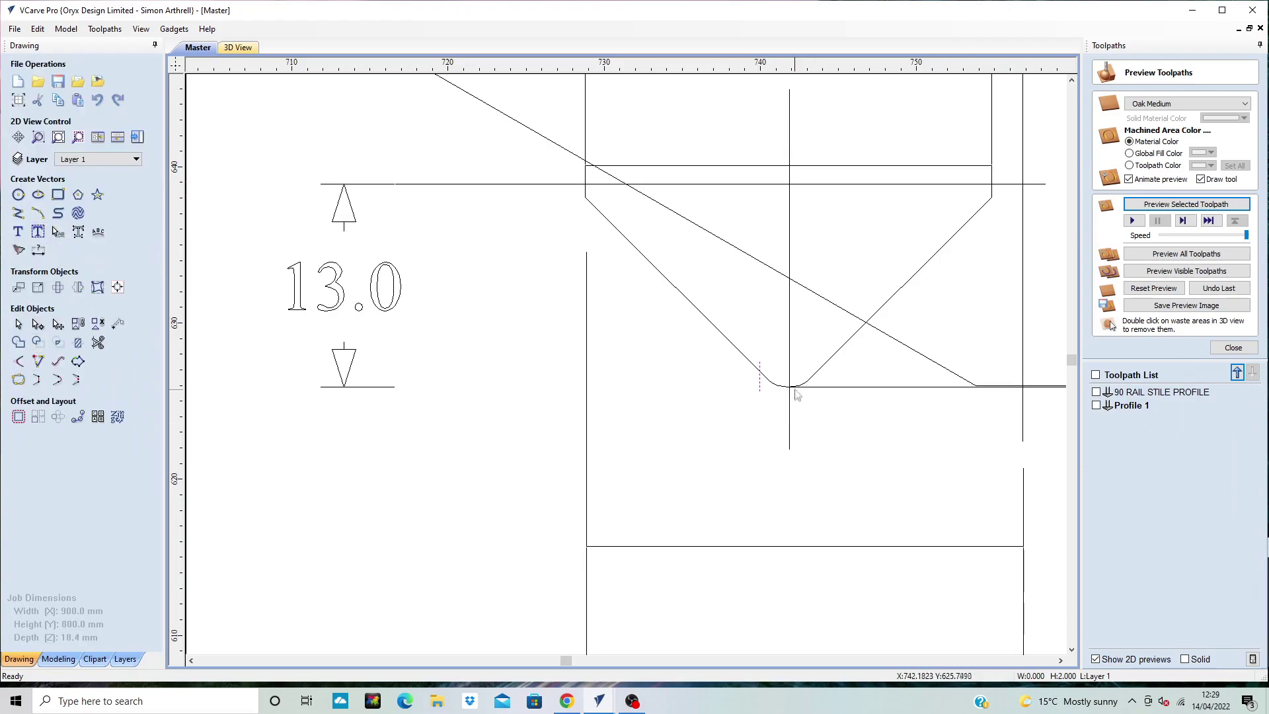
# Draw an 11 mm horizontal line left from the tick, then select the outer rectangle
pyautogui.click(18, 213)
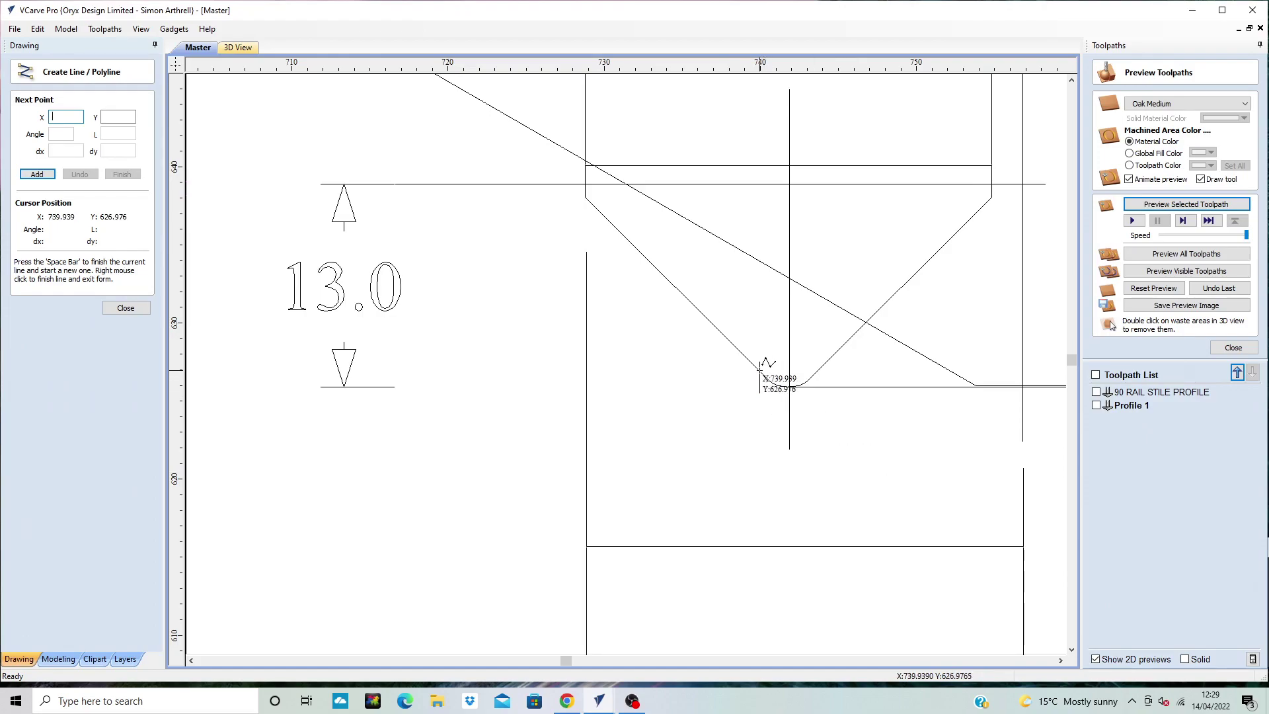
pyautogui.click(760, 370)
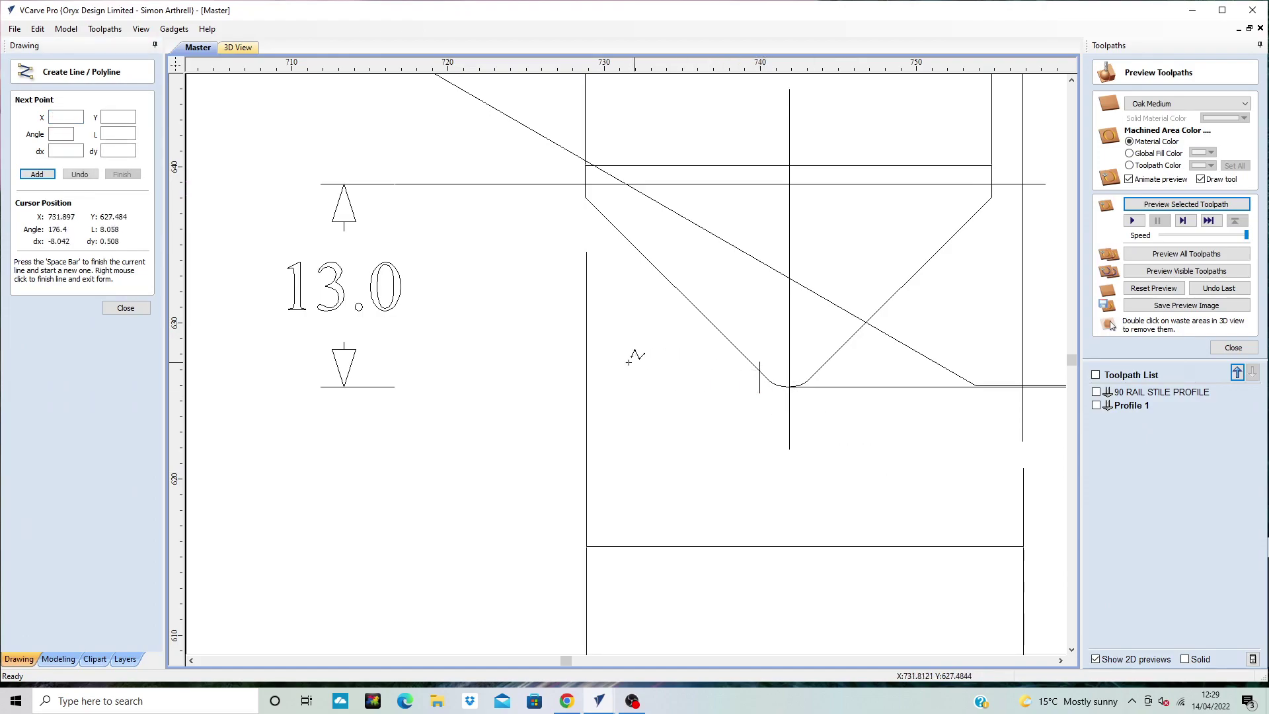
pyautogui.click(586, 371)
pyautogui.rightClick(635, 446)
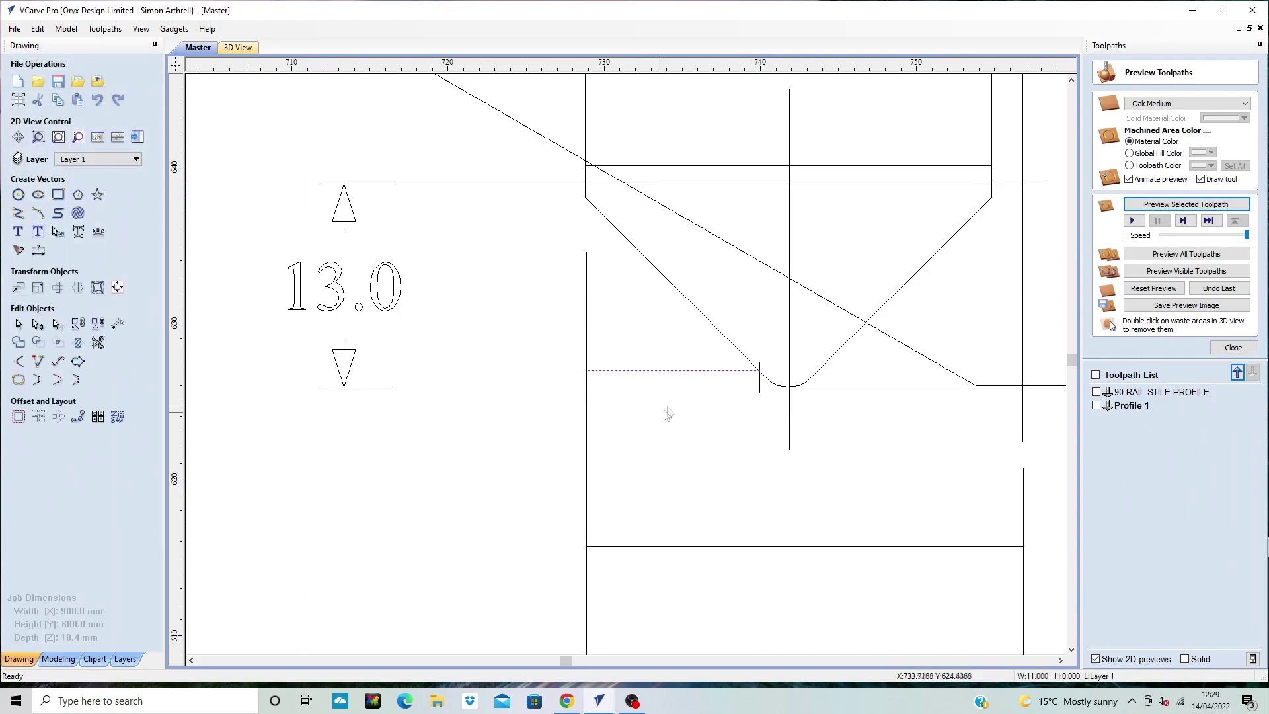
pyautogui.scroll(-8, 641, 440)
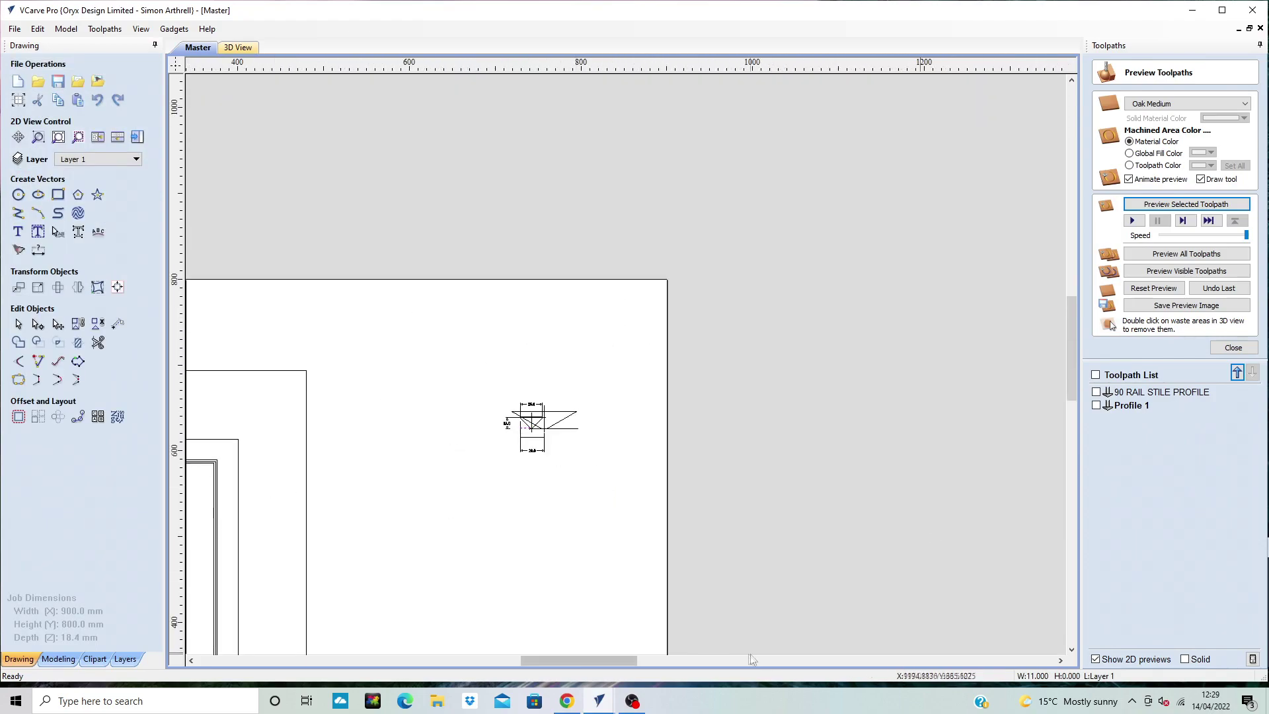
pyautogui.moveTo(615, 660); pyautogui.dragTo(574, 659)
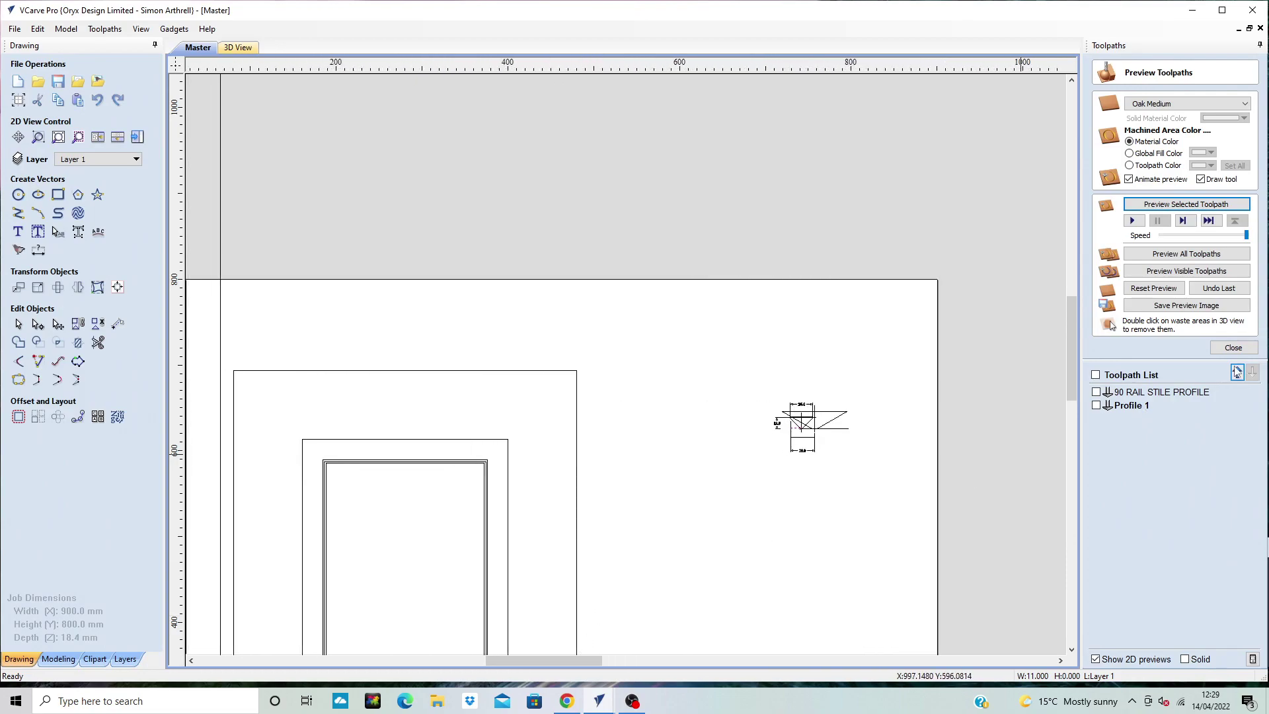
pyautogui.moveTo(1072, 338); pyautogui.dragTo(1069, 374)
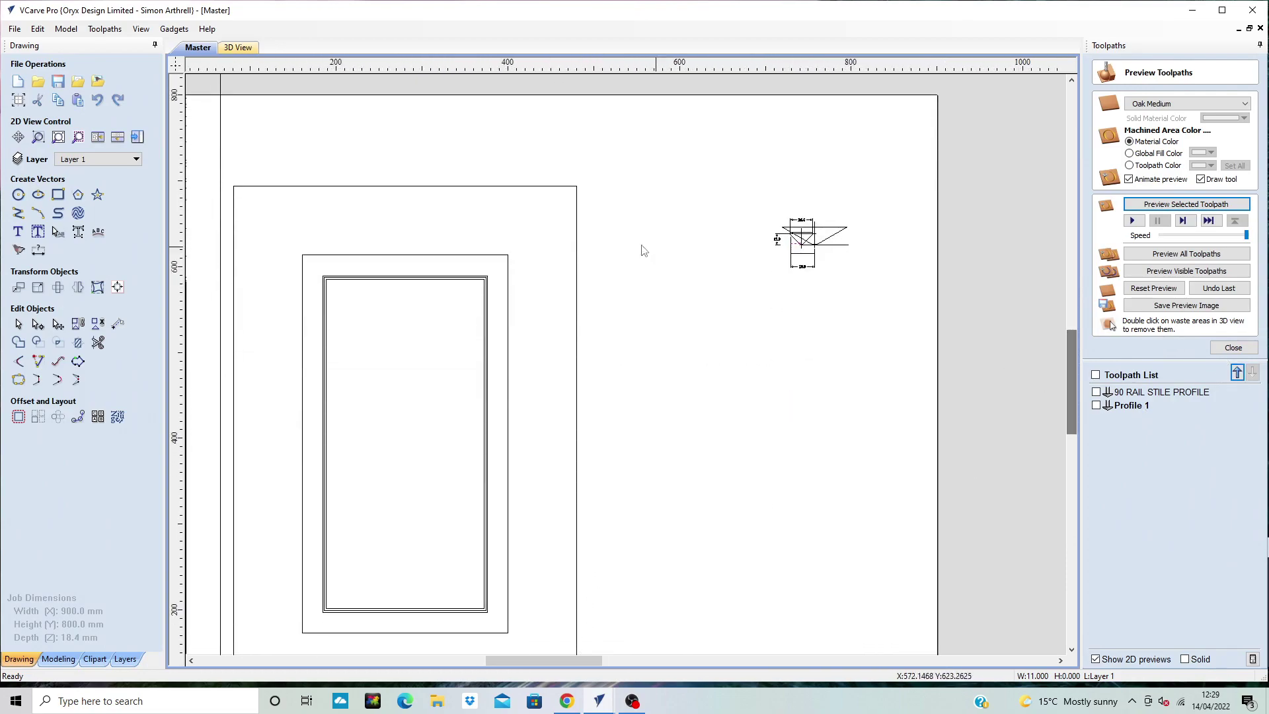
pyautogui.click(440, 256)
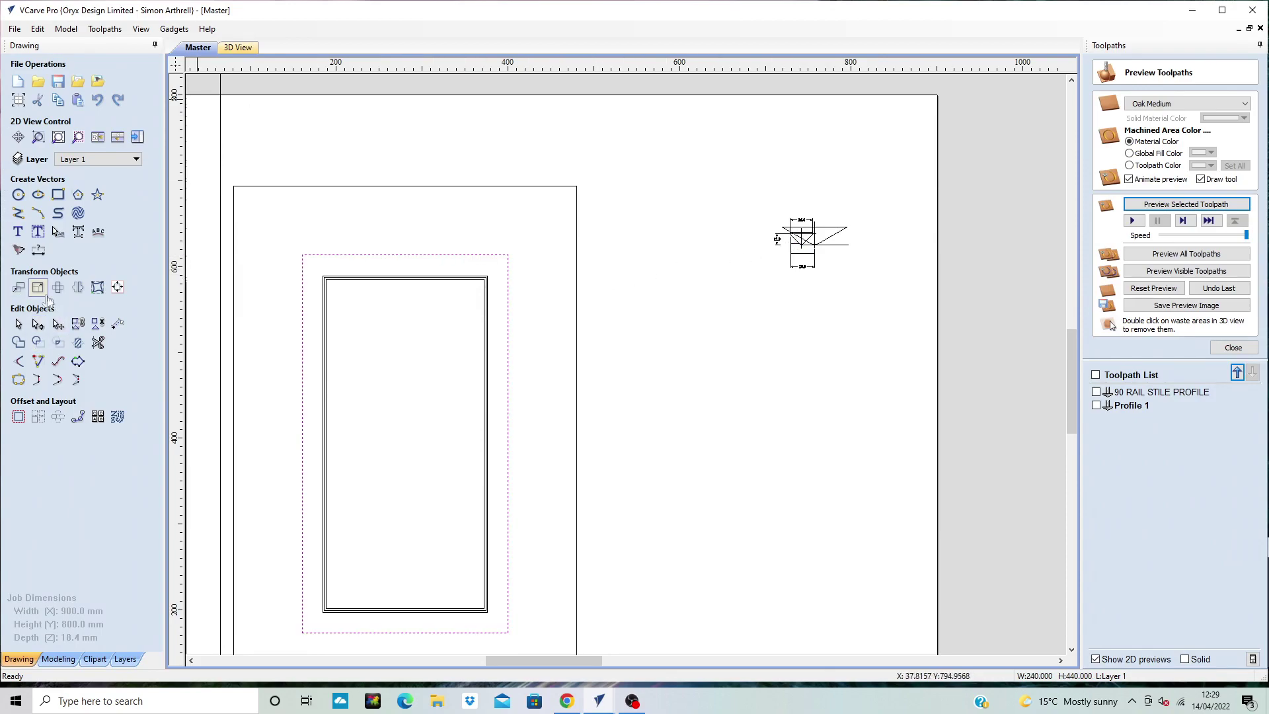
# Resize the framing rectangle from 240 × 440 mm to 220 × 420 mm
pyautogui.click(36, 345)
pyautogui.click(45, 282)
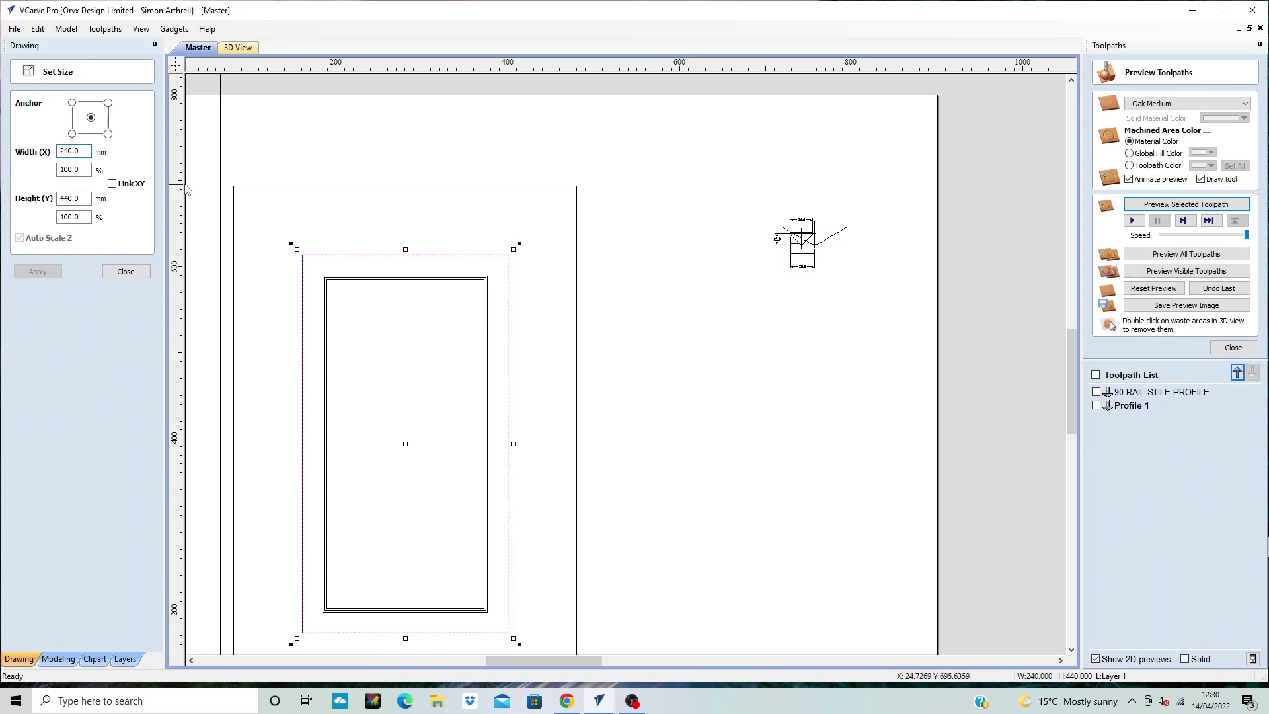
pyautogui.write('20')
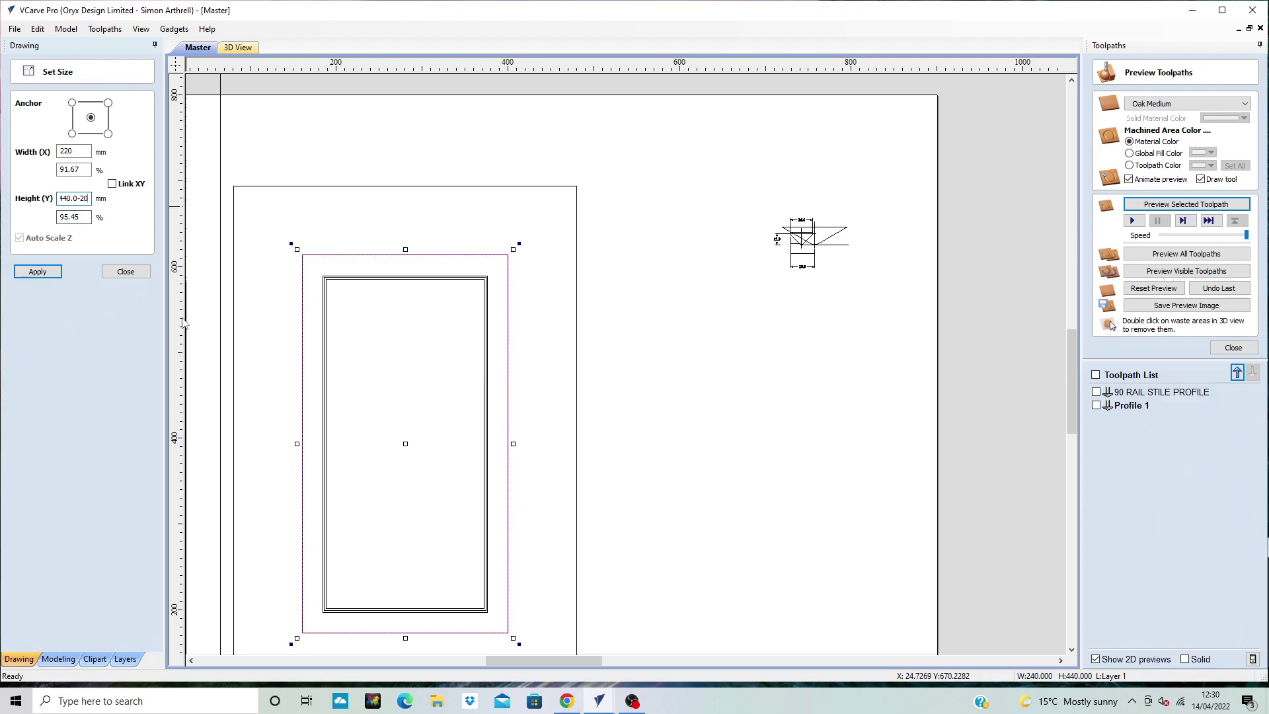
pyautogui.press('Return')
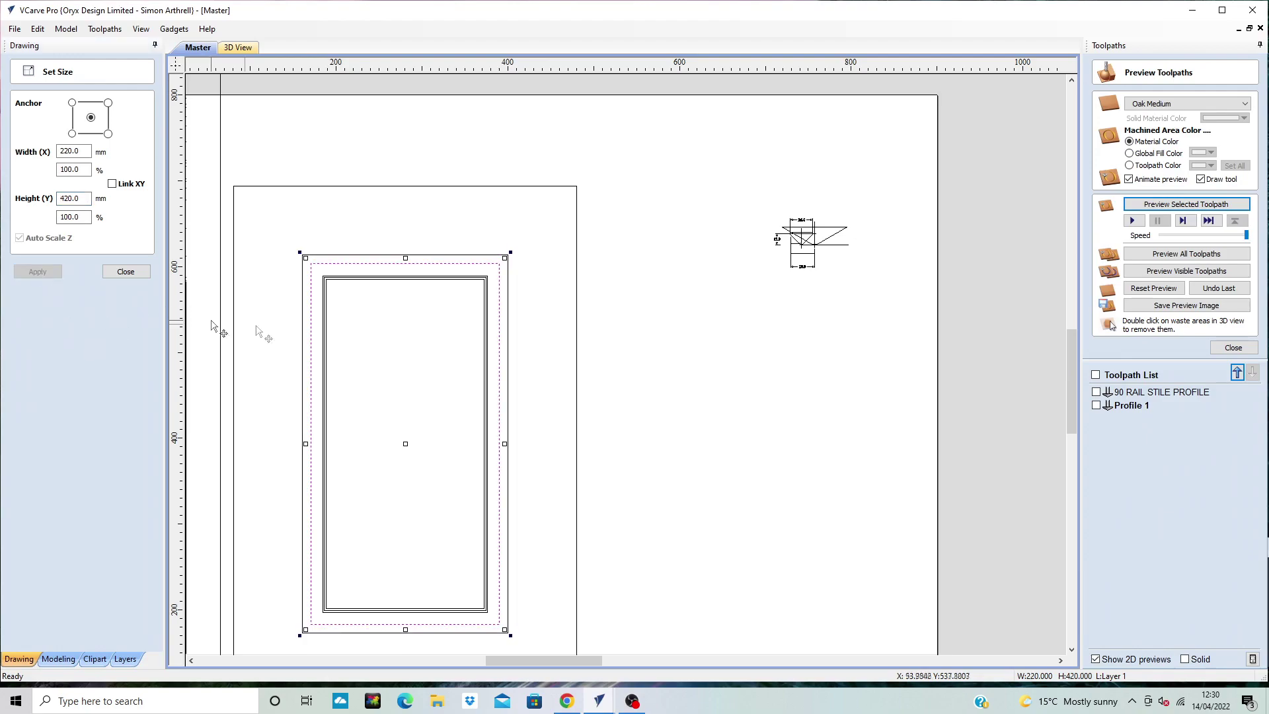
# Add the inner panel rectangle to the selection and close the toolpath preview
pyautogui.scroll(2, 355, 360)
pyautogui.scroll(1, 307, 211)
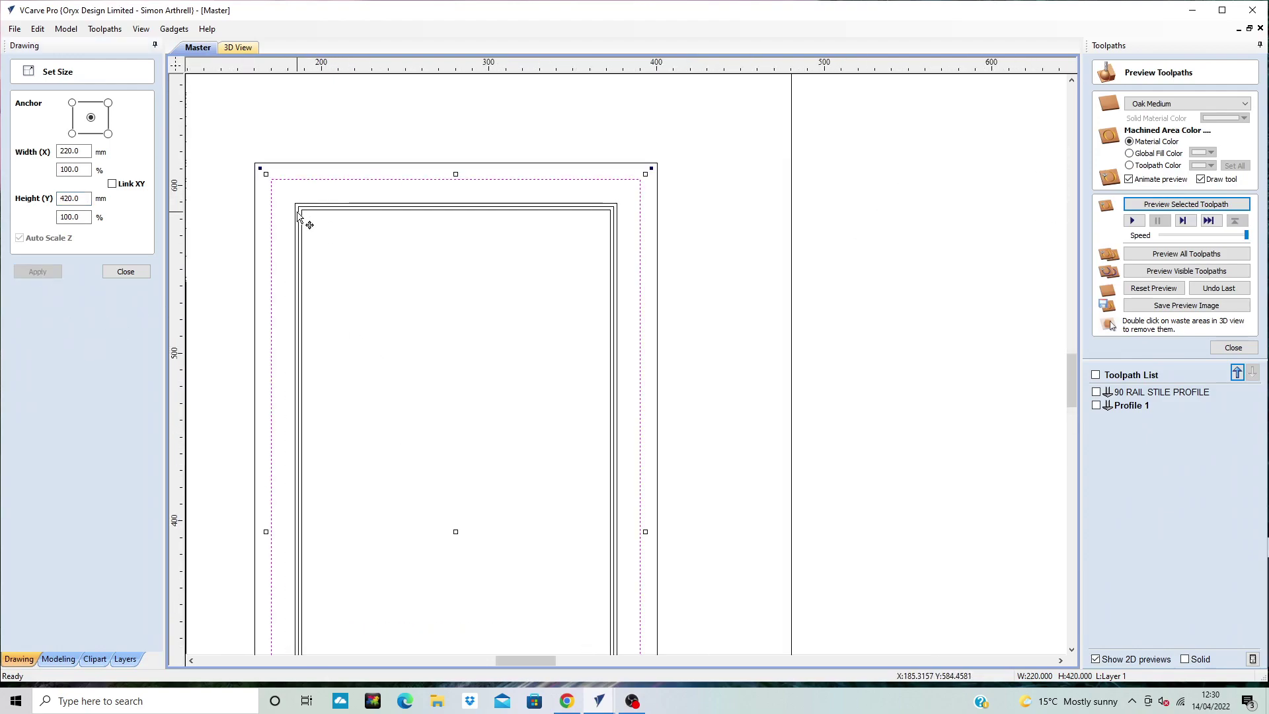
pyautogui.keyDown('shift'); pyautogui.click(299, 214); pyautogui.keyUp('shift')
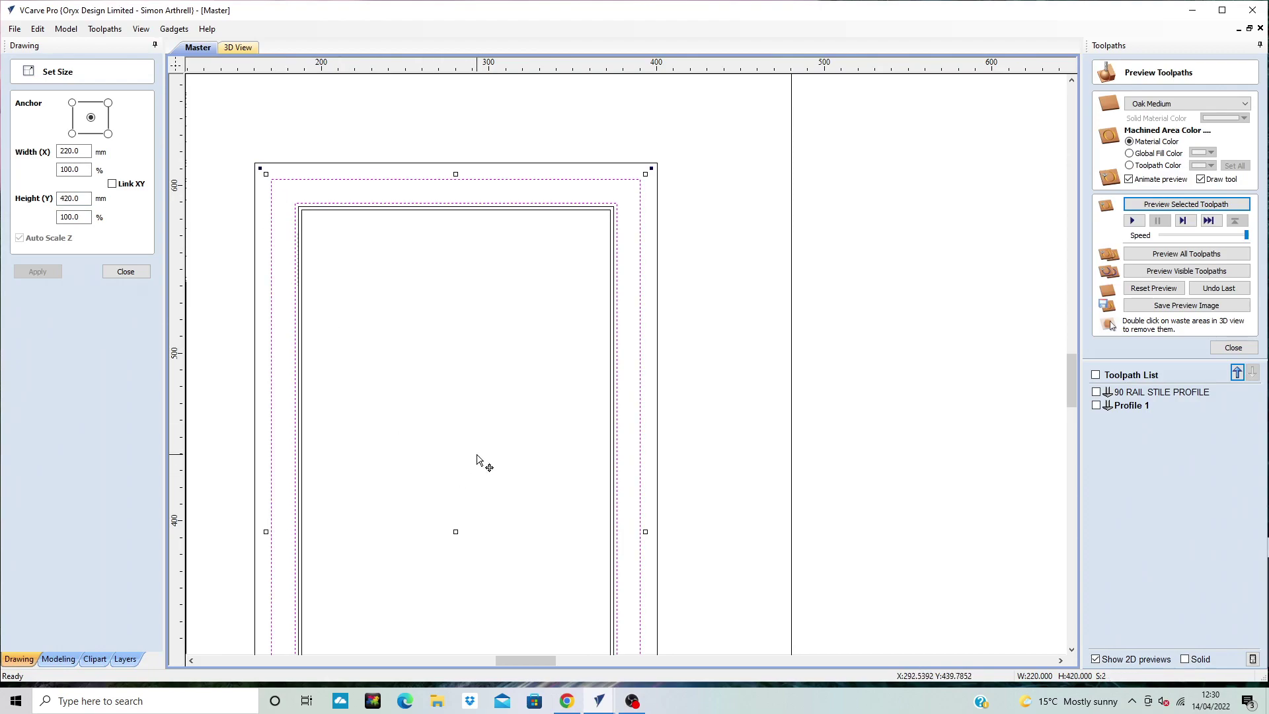
pyautogui.click(1235, 349)
# Calculate Pocket 1 with the End Mill (8 mm)Ply cutter and ramped plunges over 10.0 mm
pyautogui.click(1125, 162)
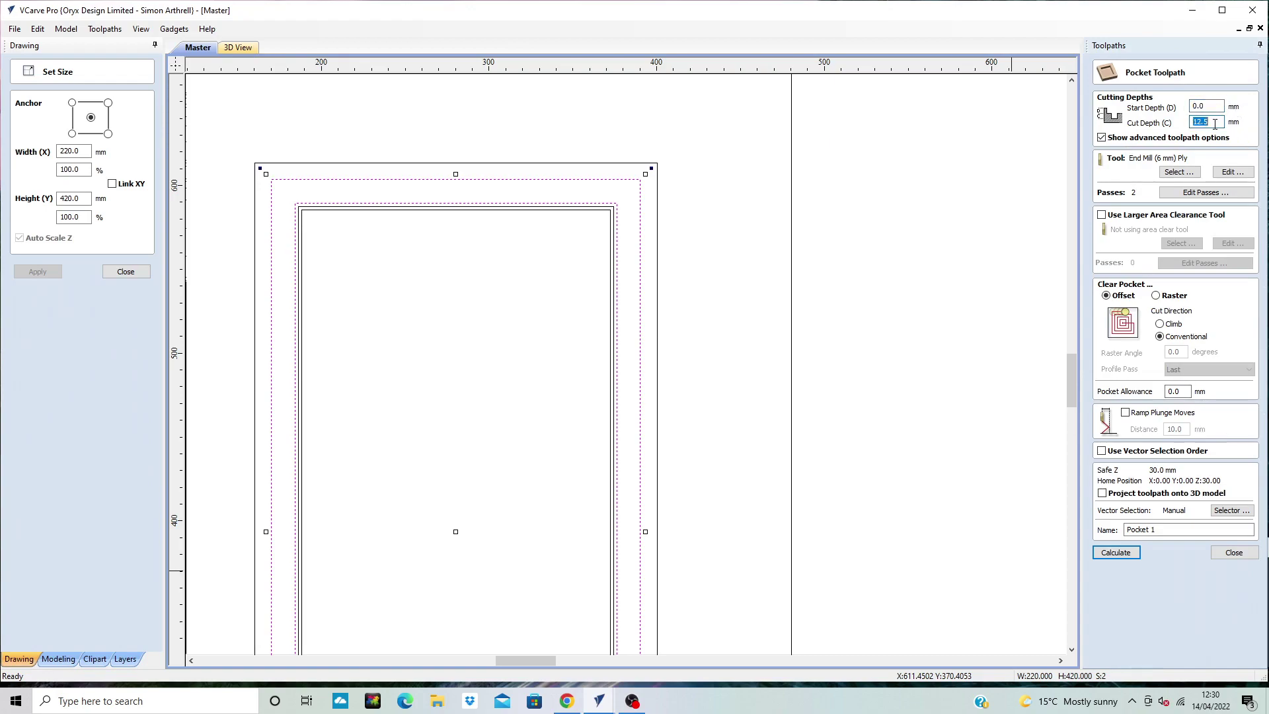
pyautogui.click(1180, 172)
pyautogui.scroll(-4, 508, 360)
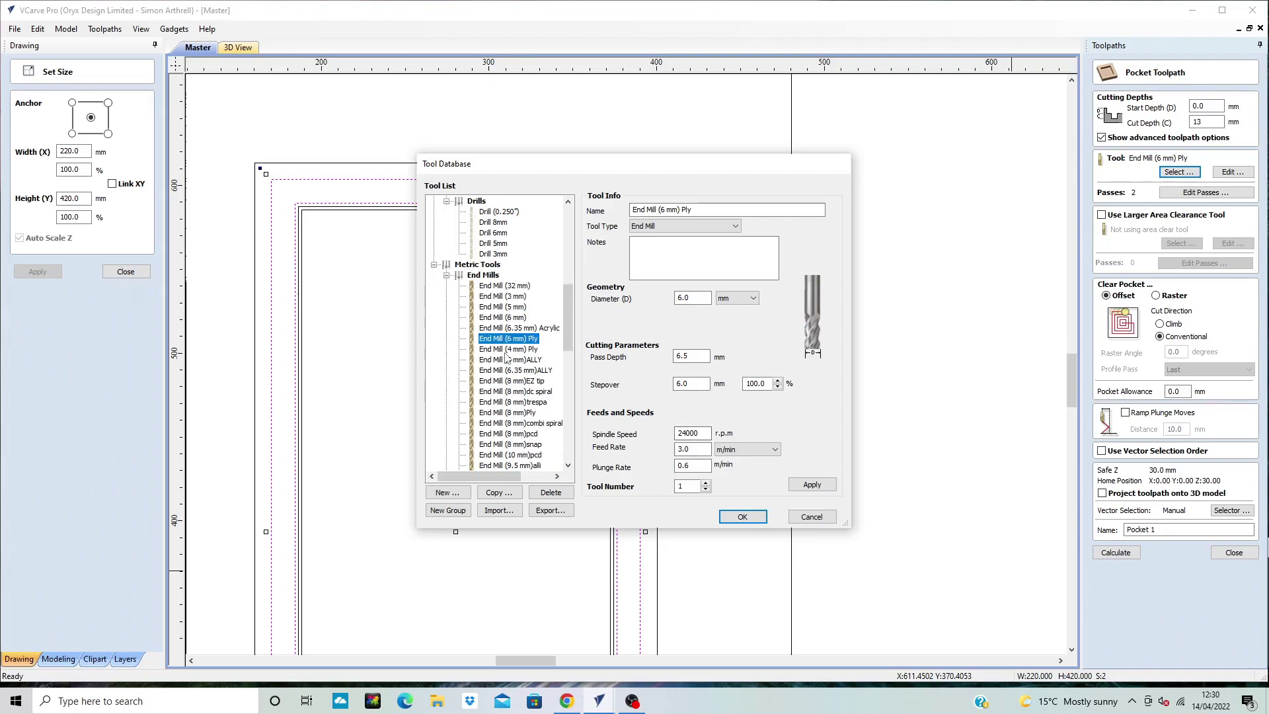
pyautogui.click(507, 413)
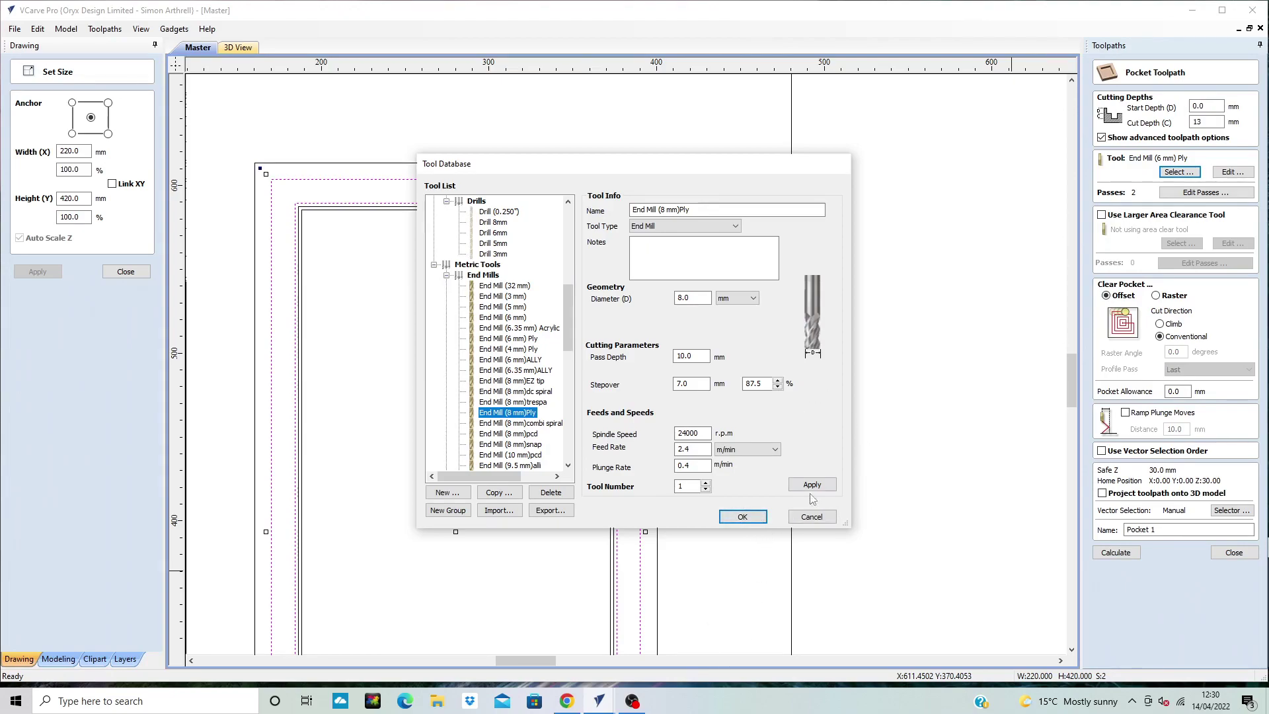
pyautogui.click(741, 519)
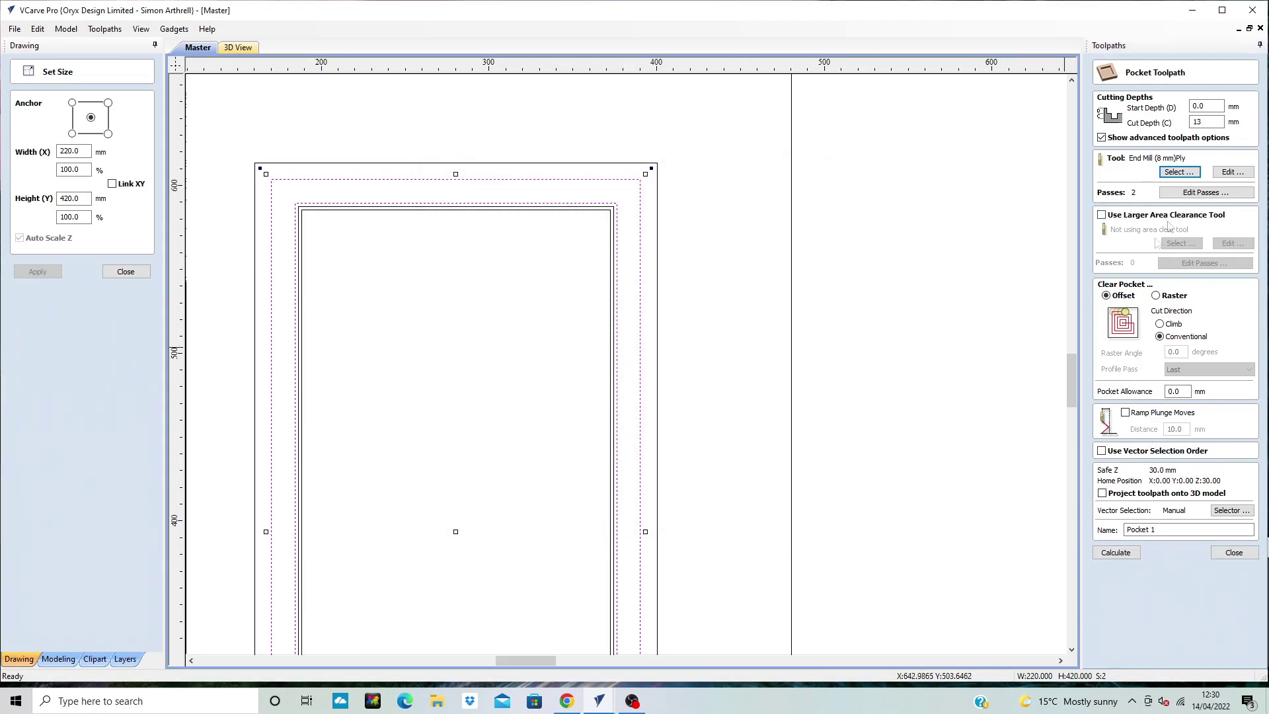
pyautogui.click(1126, 413)
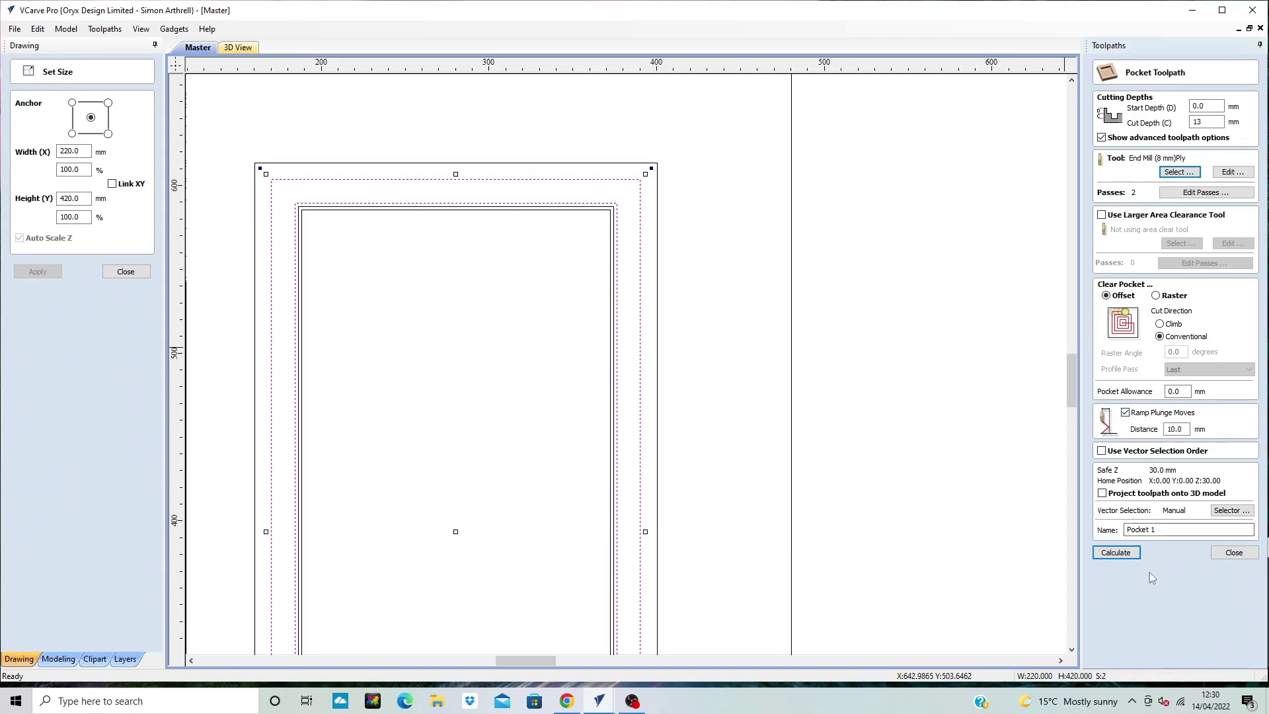
pyautogui.click(1117, 554)
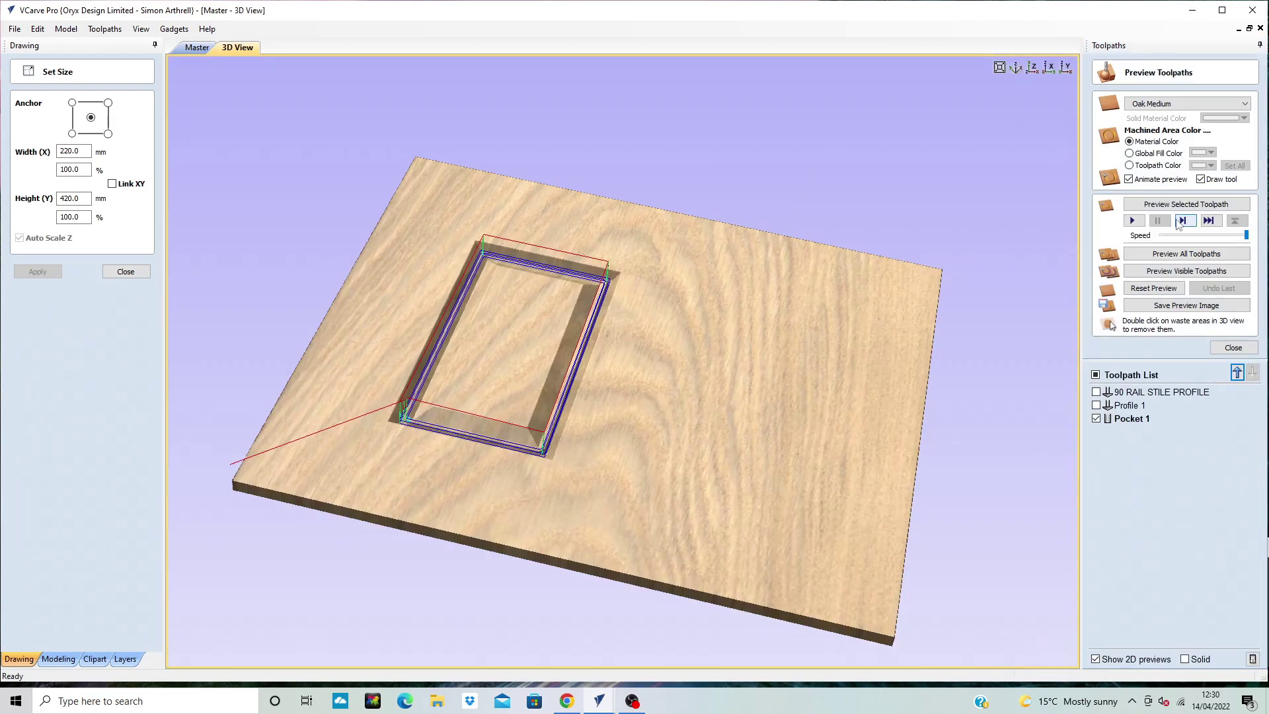
# Simulate all toolpaths on the oak board and rotate the view to inspect the recessed pocket
pyautogui.click(1177, 254)
pyautogui.scroll(6, 541, 453)
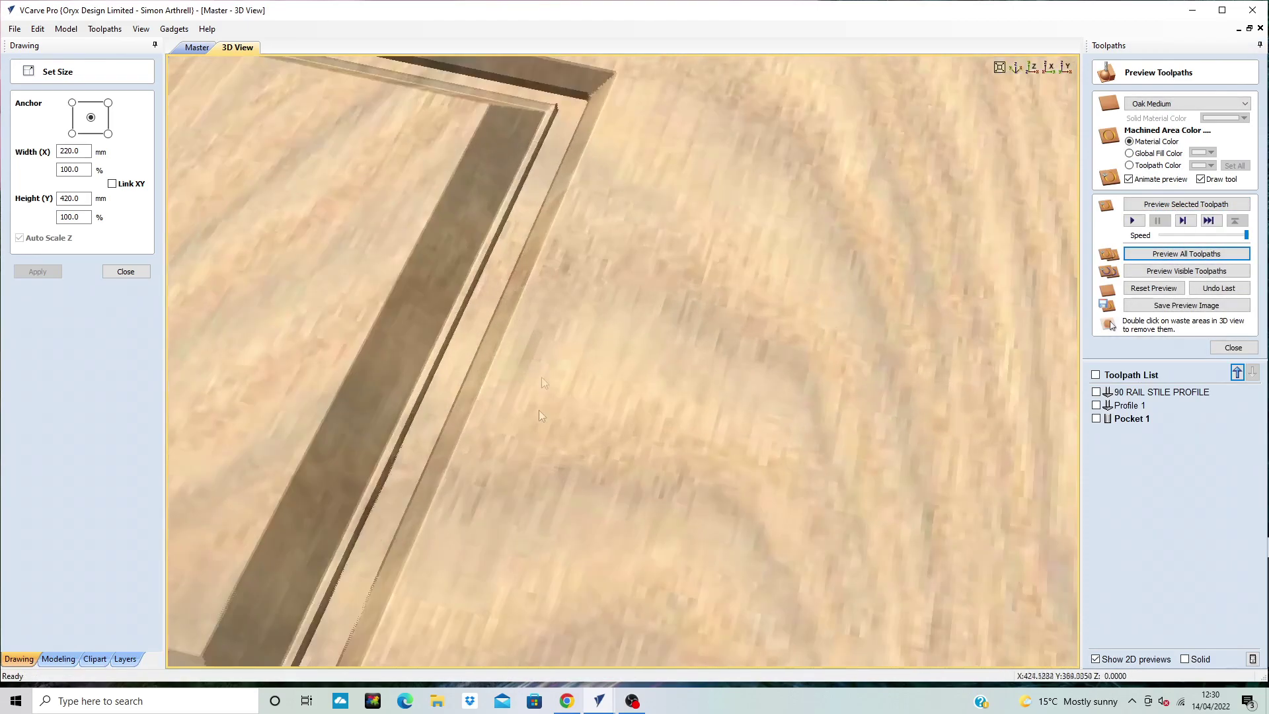
pyautogui.moveTo(343, 292); pyautogui.dragTo(474, 351)
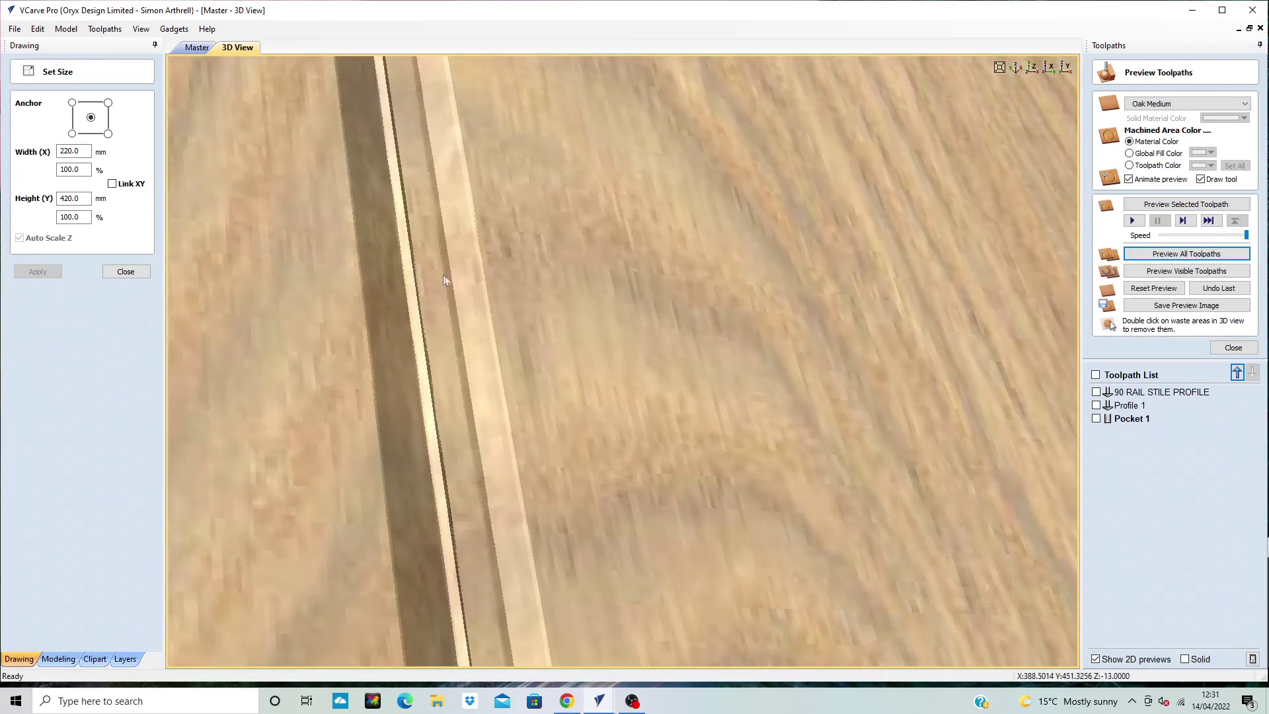
pyautogui.scroll(-6, 439, 282)
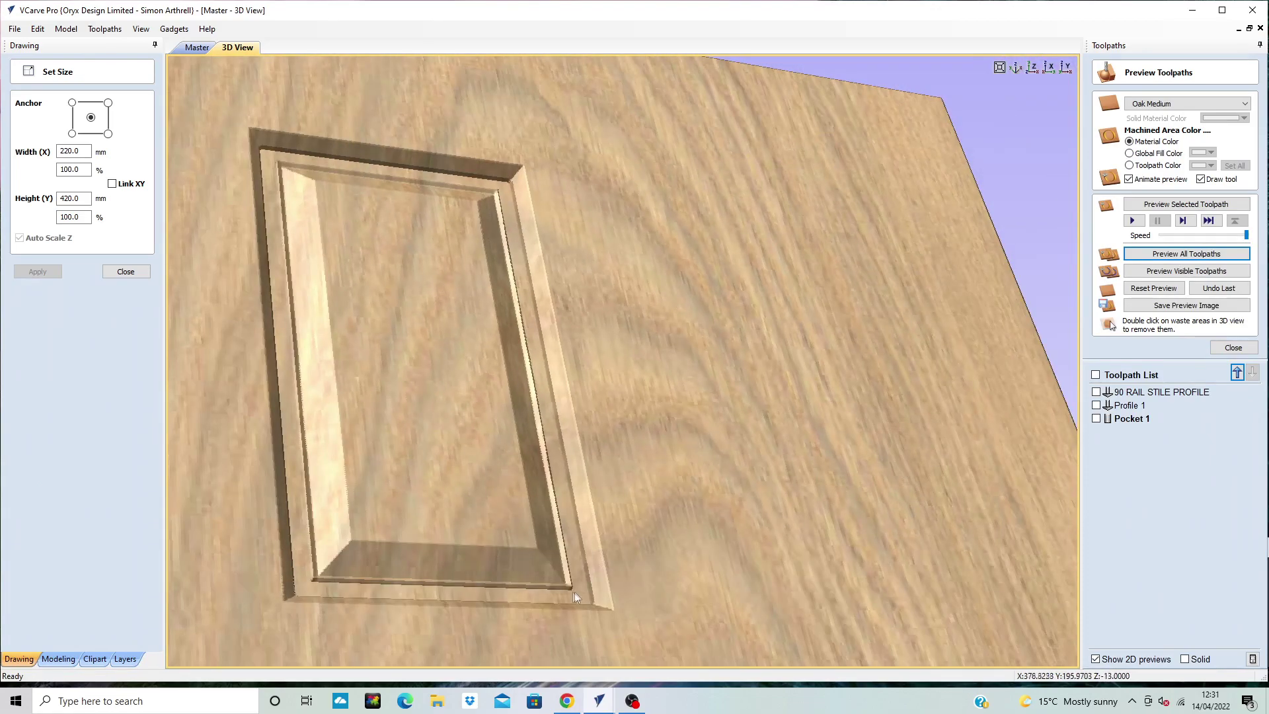
pyautogui.scroll(-5, 626, 508)
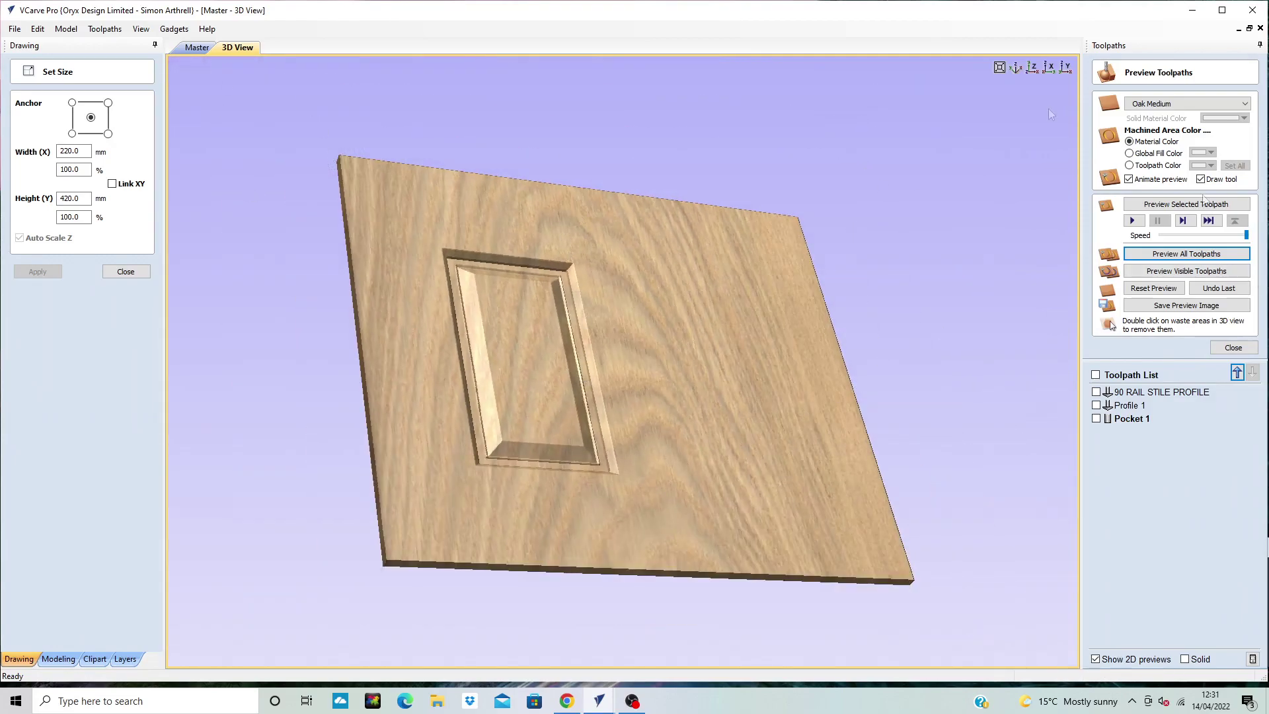
# Return to the 2D drawing and zoom in on the profile sketch dimensioned 26.0, 13.0 and 28.0
pyautogui.click(195, 49)
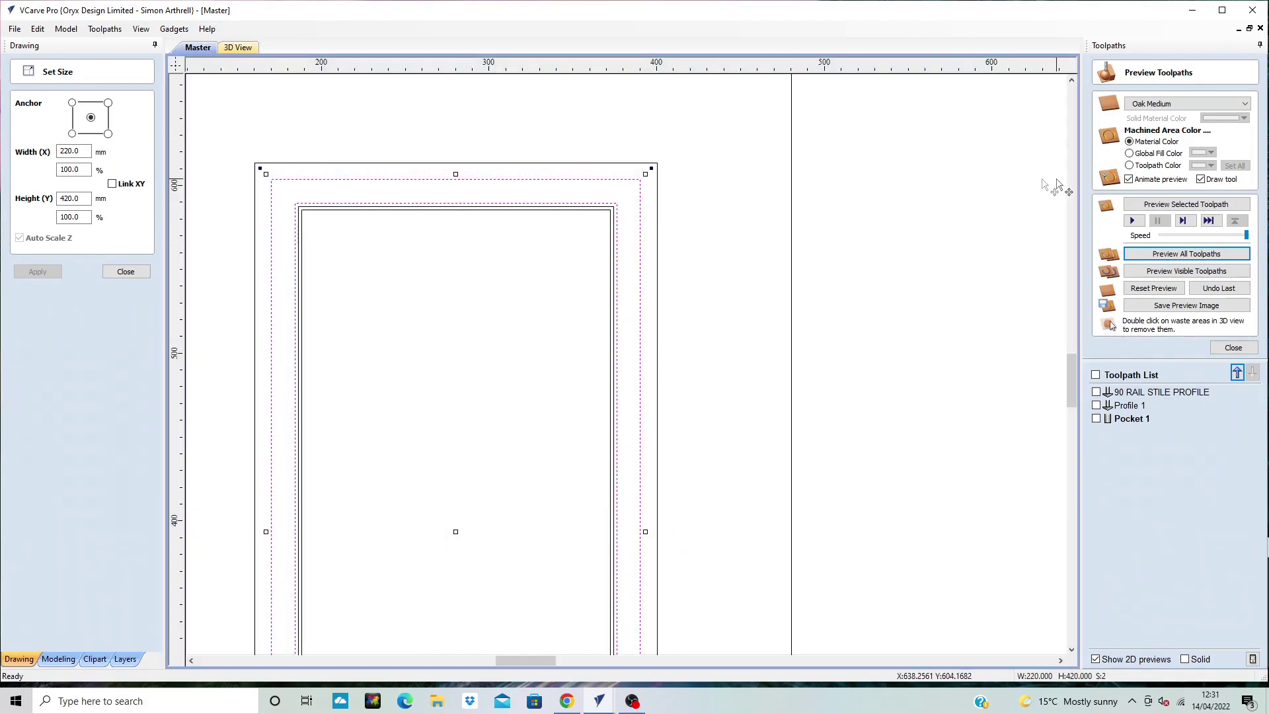
pyautogui.scroll(-2, 1028, 172)
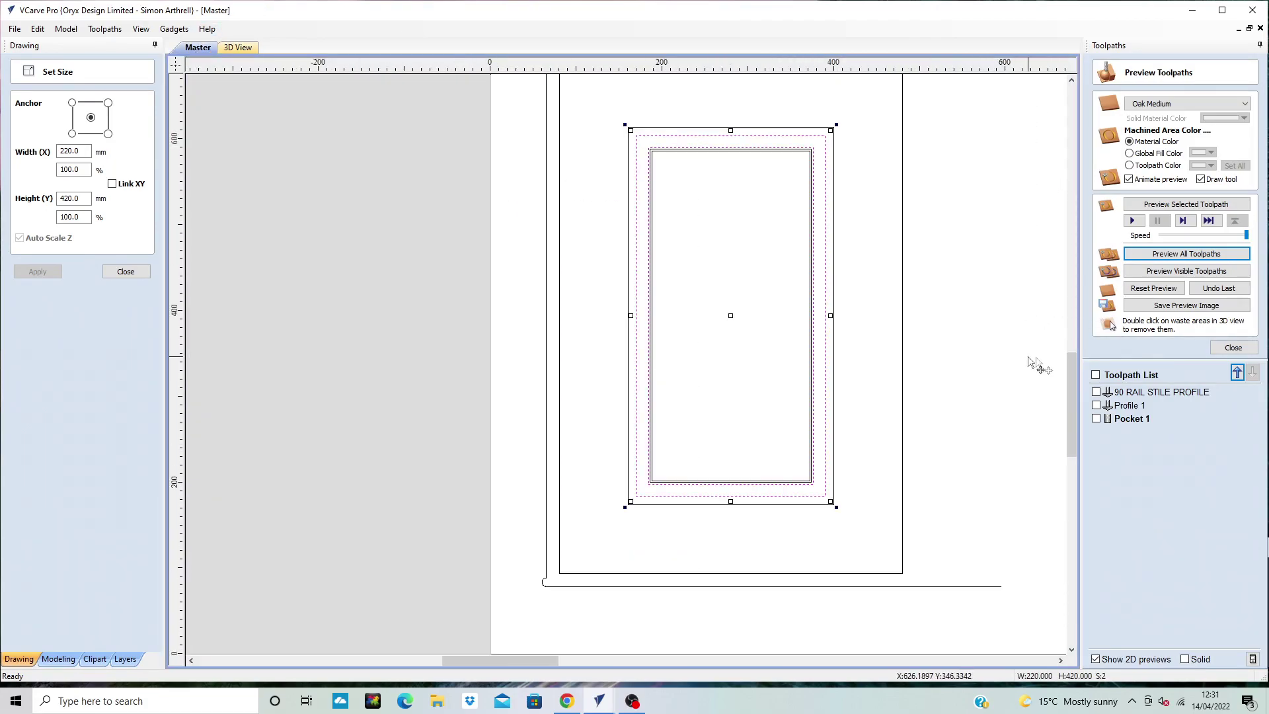
pyautogui.moveTo(1073, 366); pyautogui.dragTo(1079, 338)
pyautogui.scroll(-3, 1036, 354)
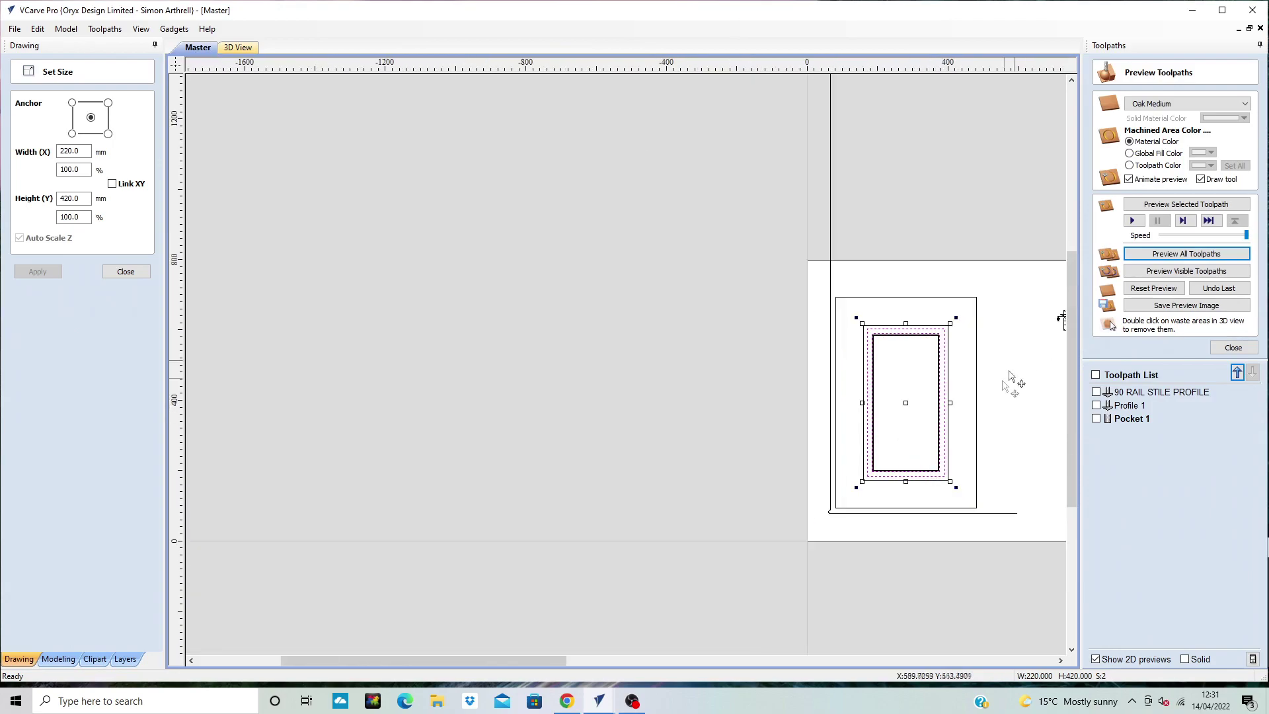
pyautogui.moveTo(1062, 319); pyautogui.dragTo(966, 320, button='middle')
pyautogui.scroll(7, 976, 311)
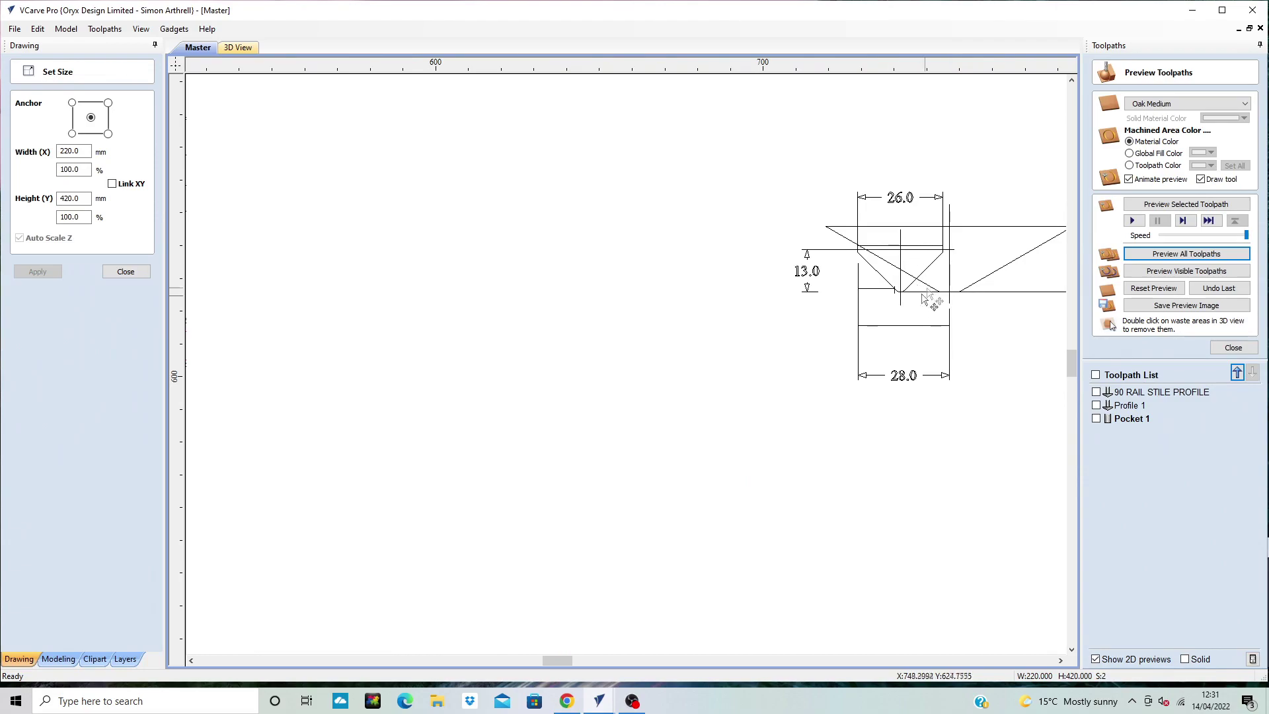
# Close the job size settings and start, then cancel, a line on the profile sketch
pyautogui.click(125, 271)
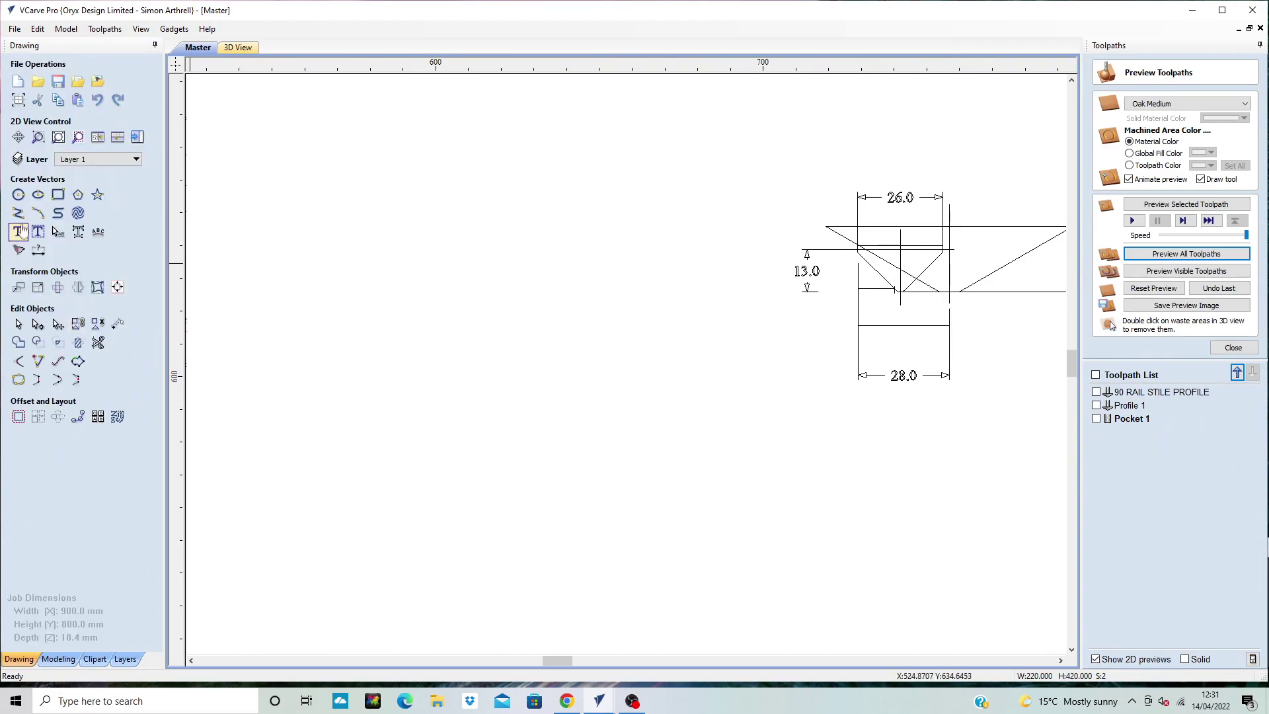
pyautogui.click(18, 213)
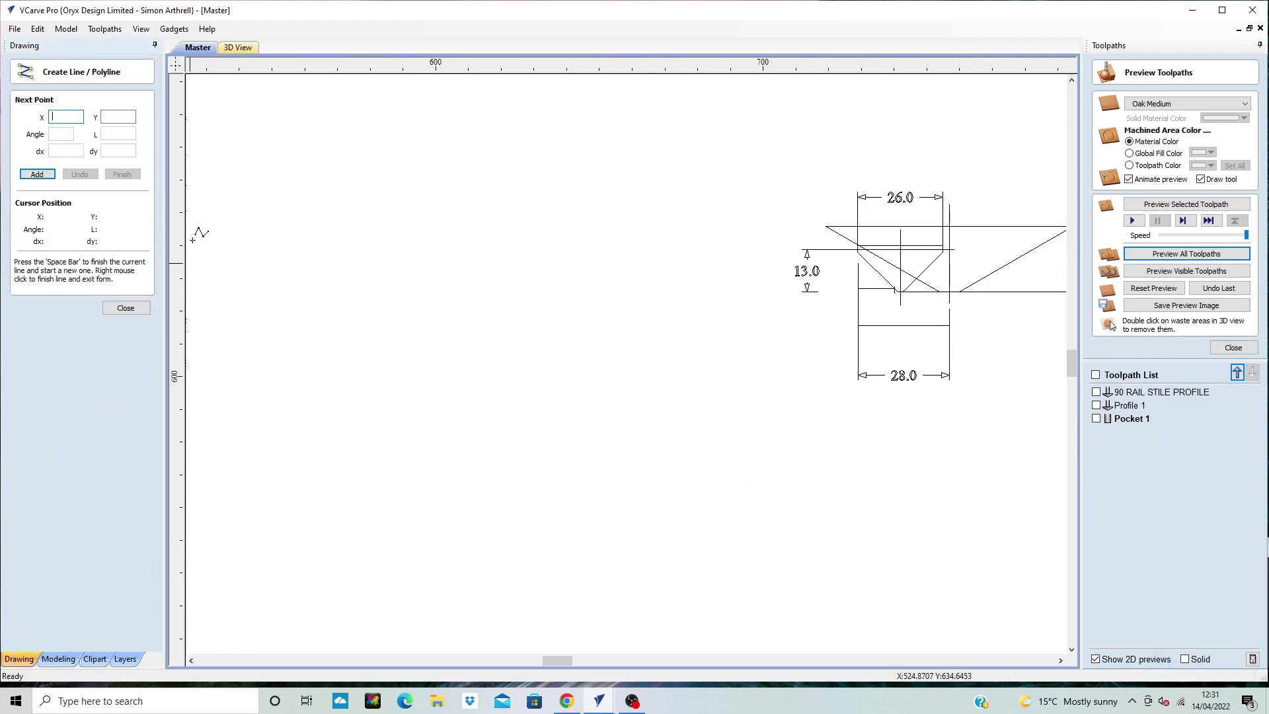
pyautogui.click(919, 280)
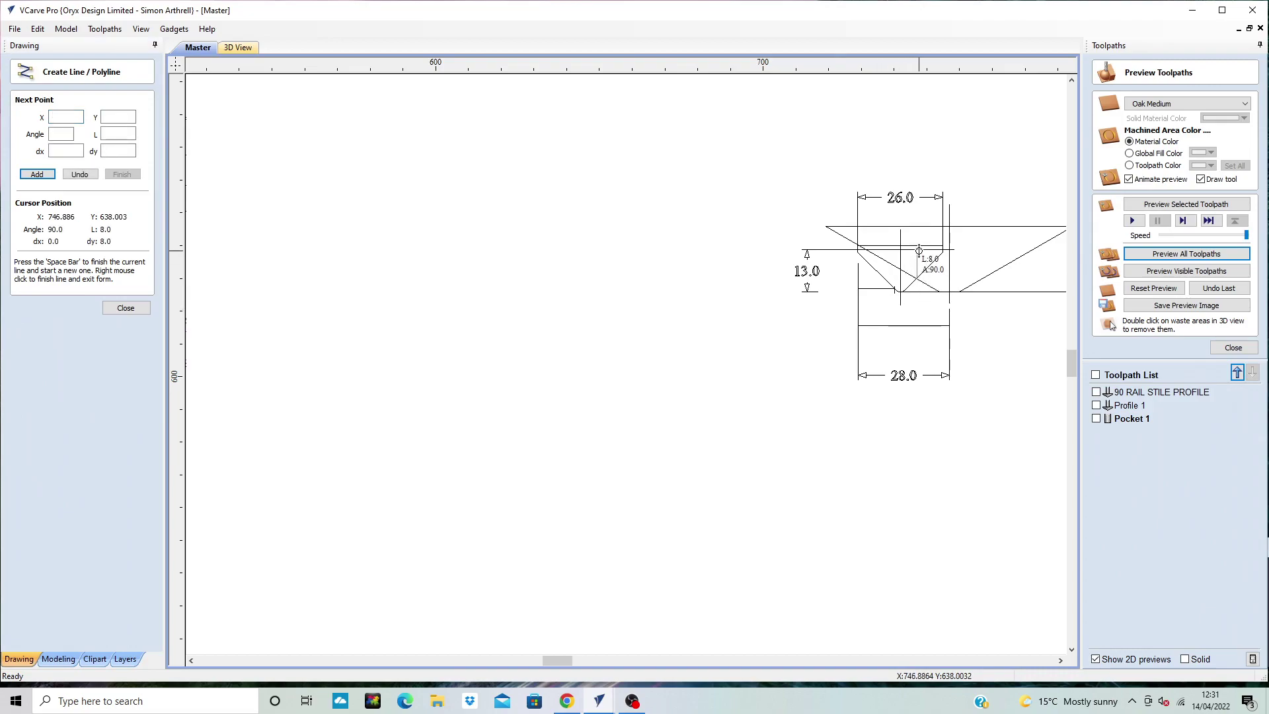
pyautogui.rightClick(921, 251)
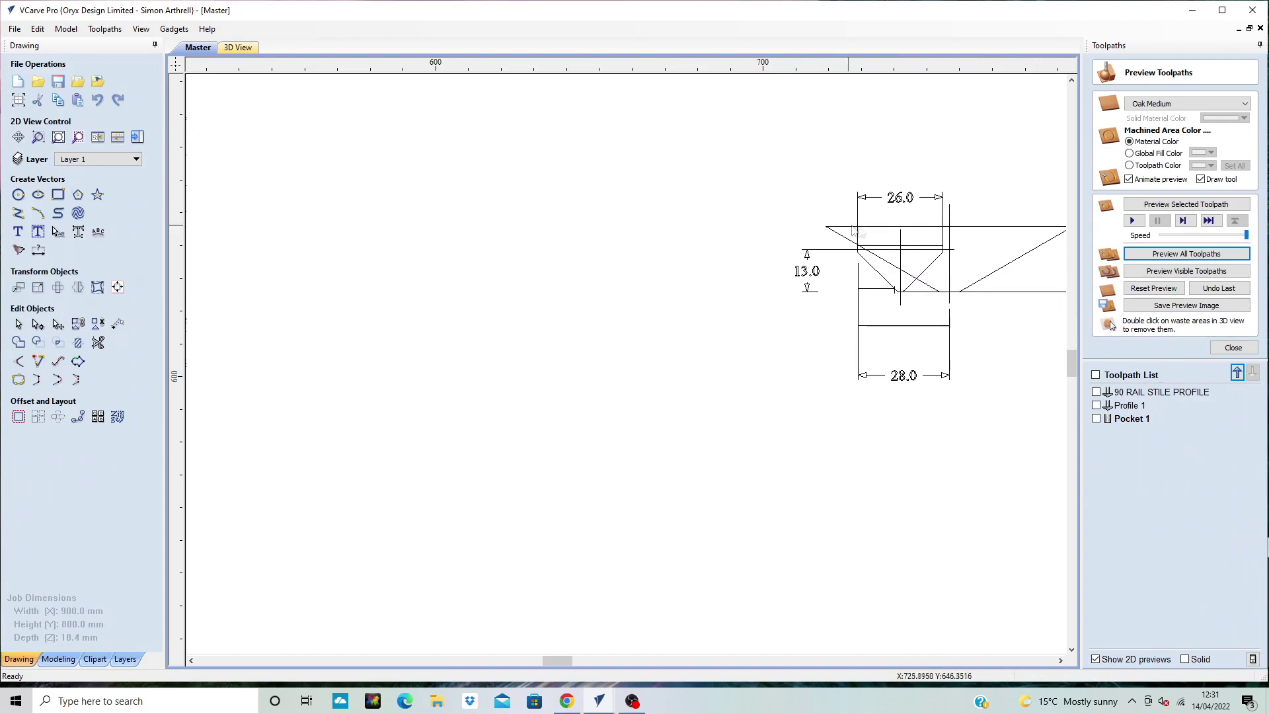
# Edit Pocket 1 to a 6 mm cut depth from a 7 mm start, recalculate, and preview all toolpaths
pyautogui.rightClick(1132, 419)
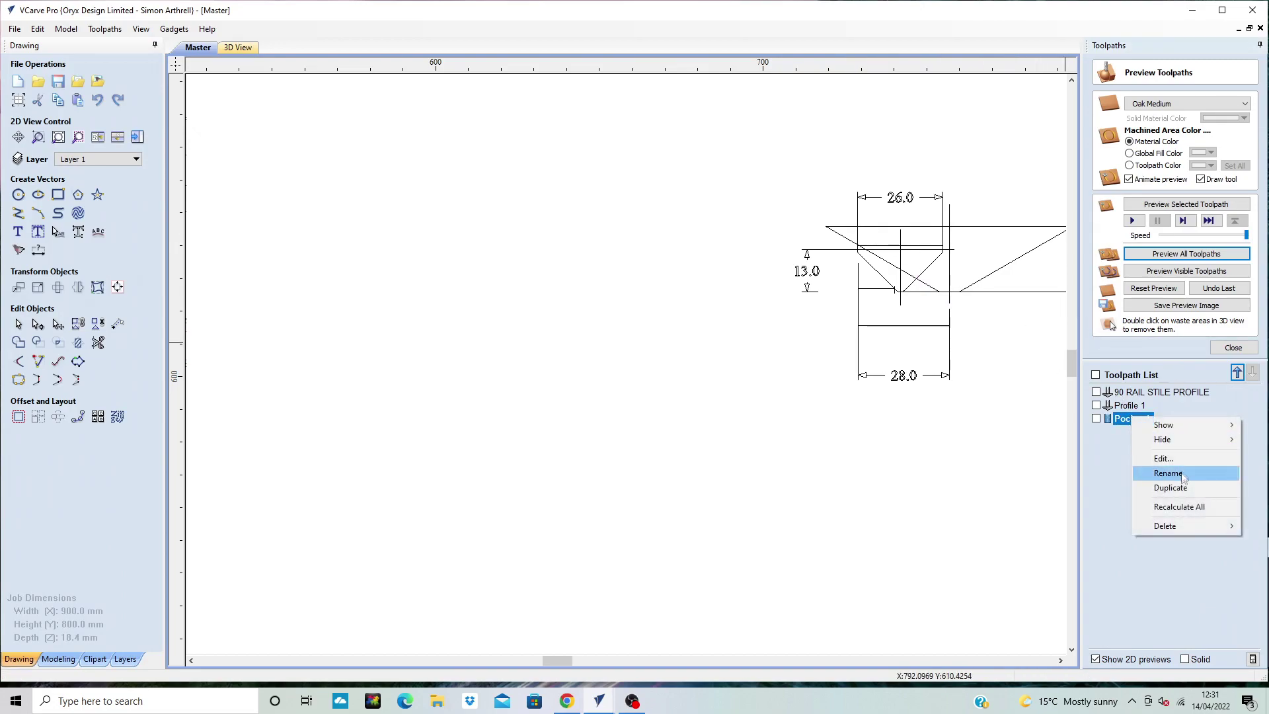
pyautogui.click(1154, 457)
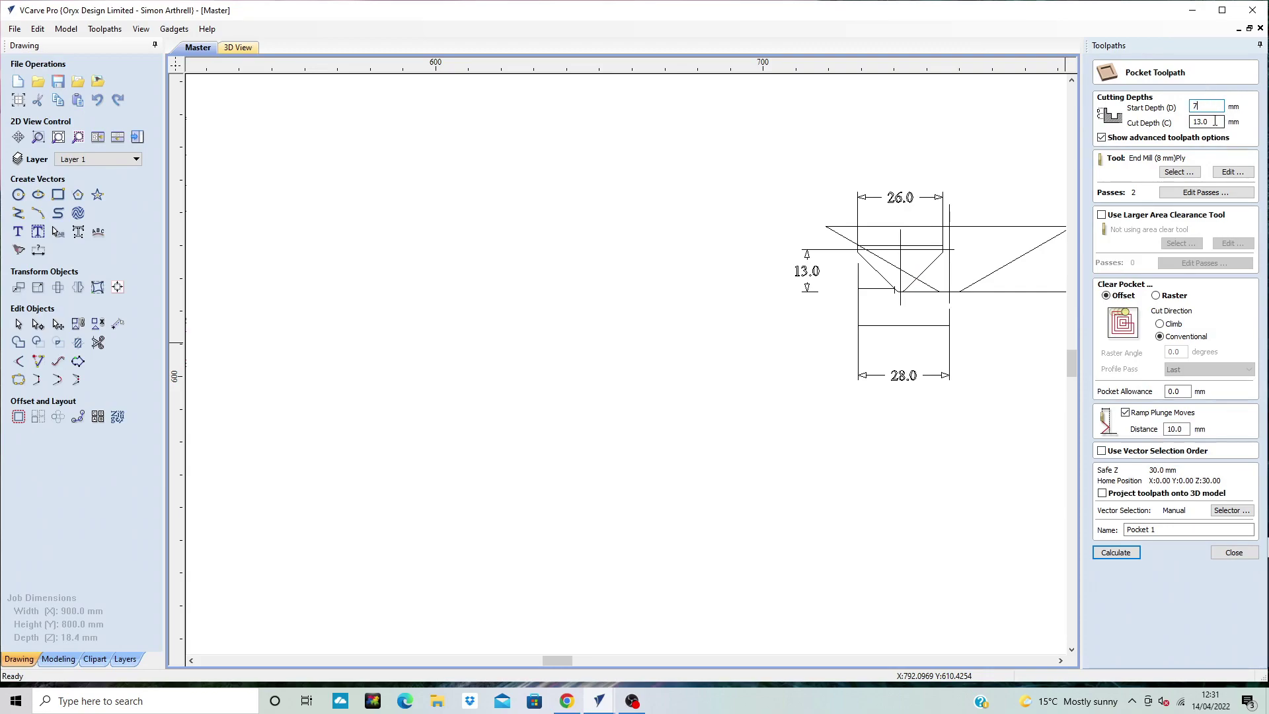
pyautogui.doubleClick(1215, 121)
pyautogui.click(1124, 555)
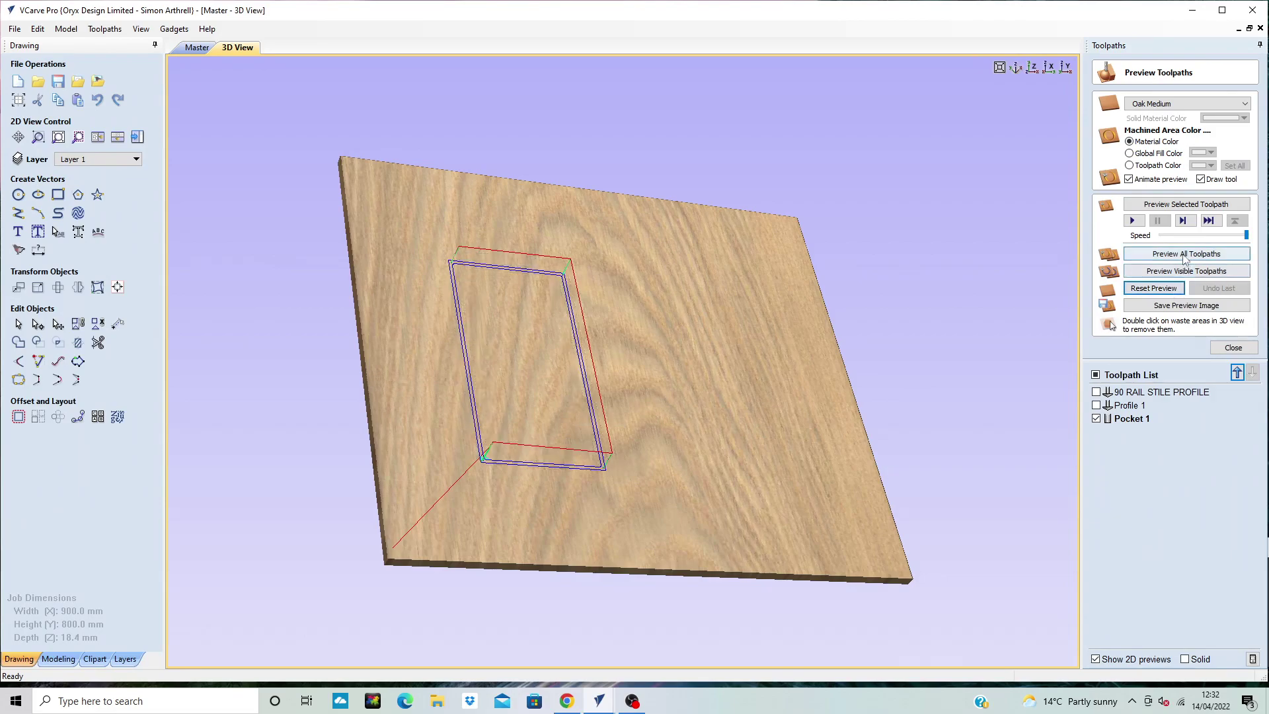
pyautogui.click(1187, 254)
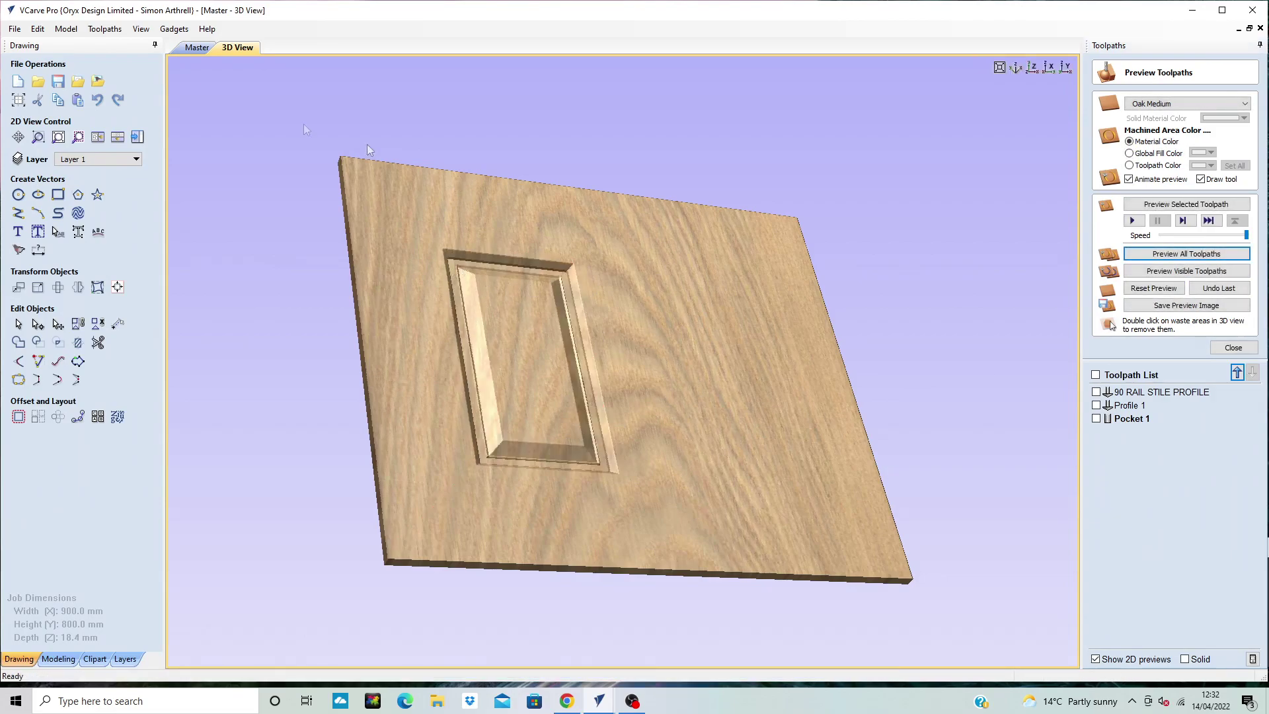
pyautogui.scroll(1, 360, 272)
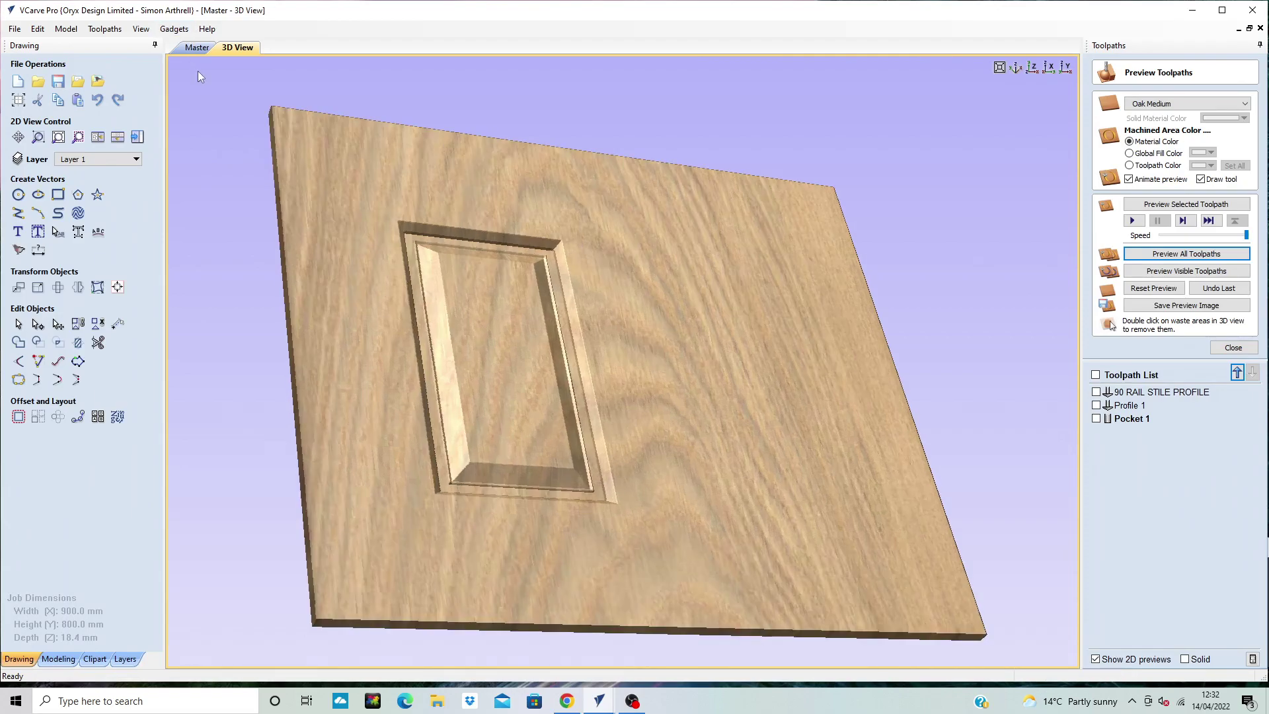
# Draw vertical lines upward from the inner frame's top corners at X 160 and X 400
pyautogui.click(195, 48)
pyautogui.scroll(-3, 430, 448)
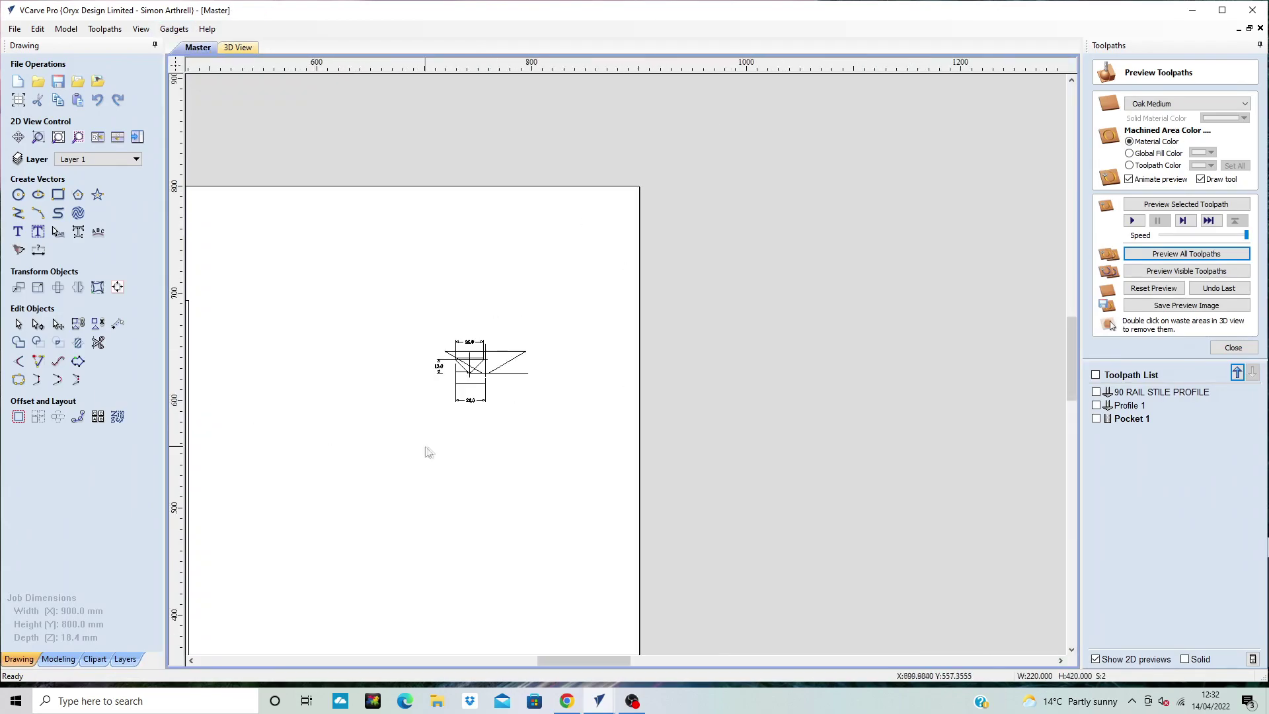
pyautogui.scroll(-3, 703, 462)
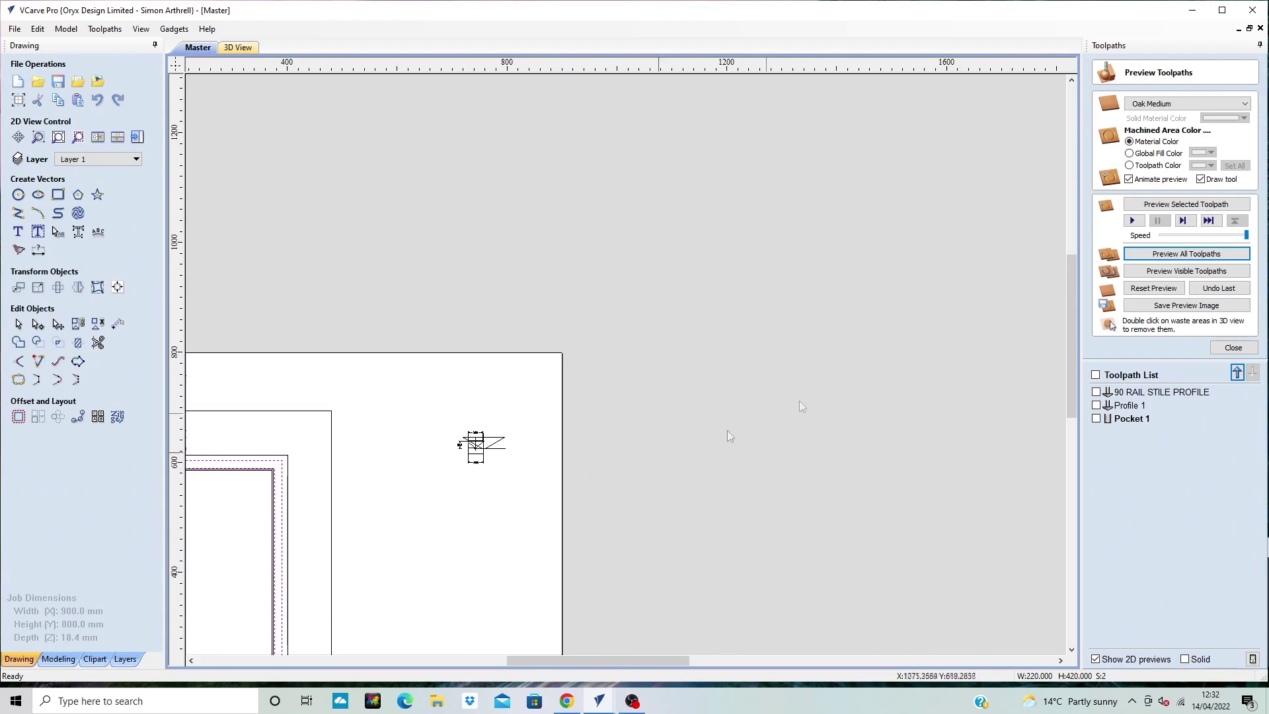
pyautogui.moveTo(1075, 387); pyautogui.dragTo(1072, 423)
pyautogui.moveTo(558, 660); pyautogui.dragTo(495, 663)
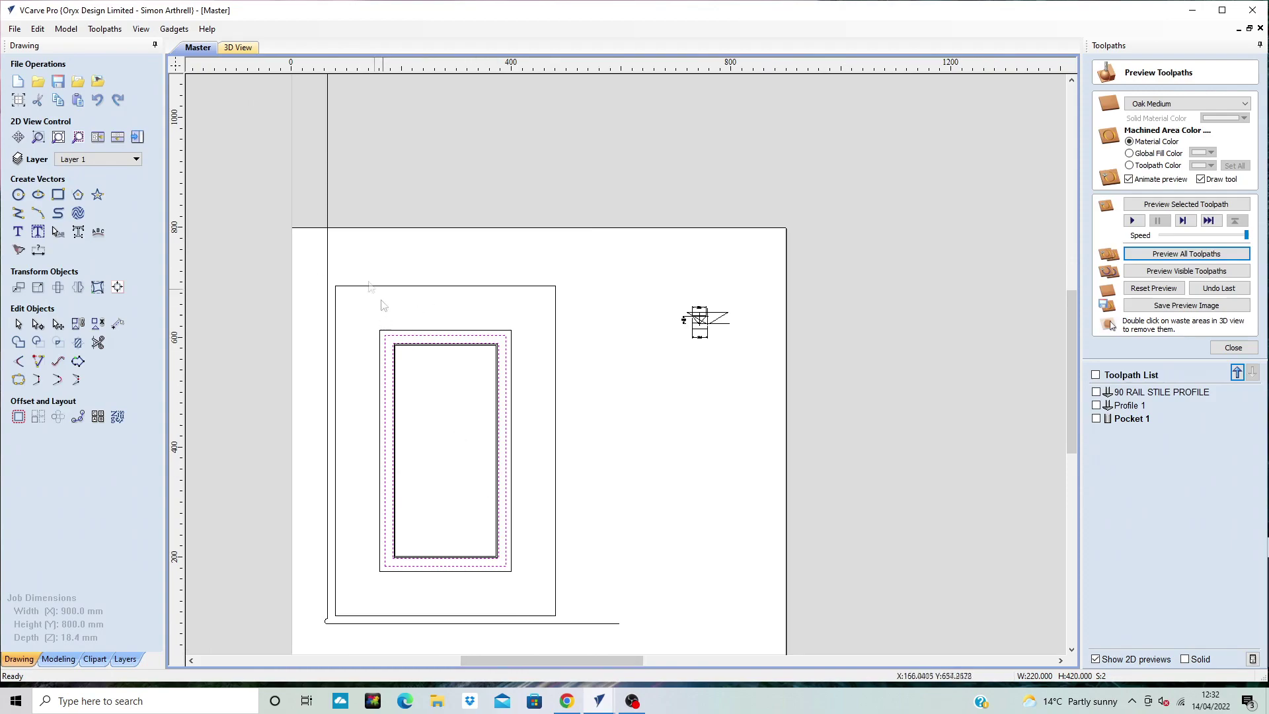
pyautogui.click(18, 213)
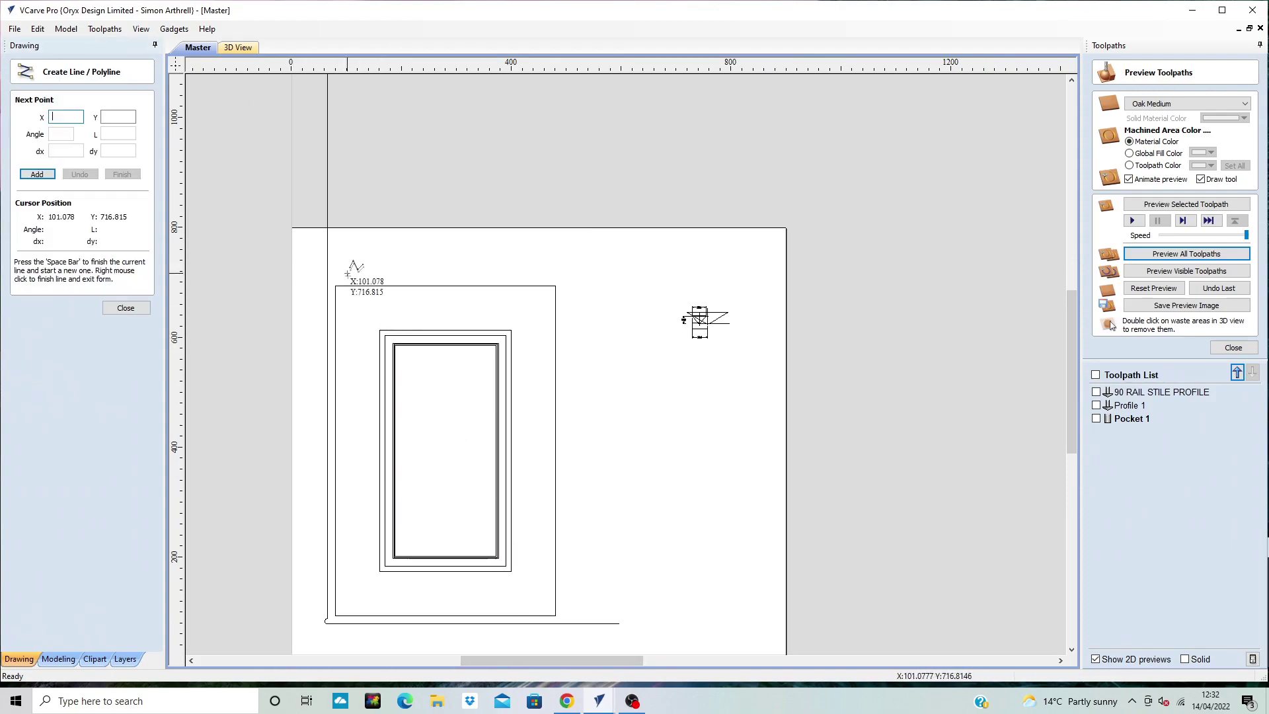
pyautogui.click(380, 330)
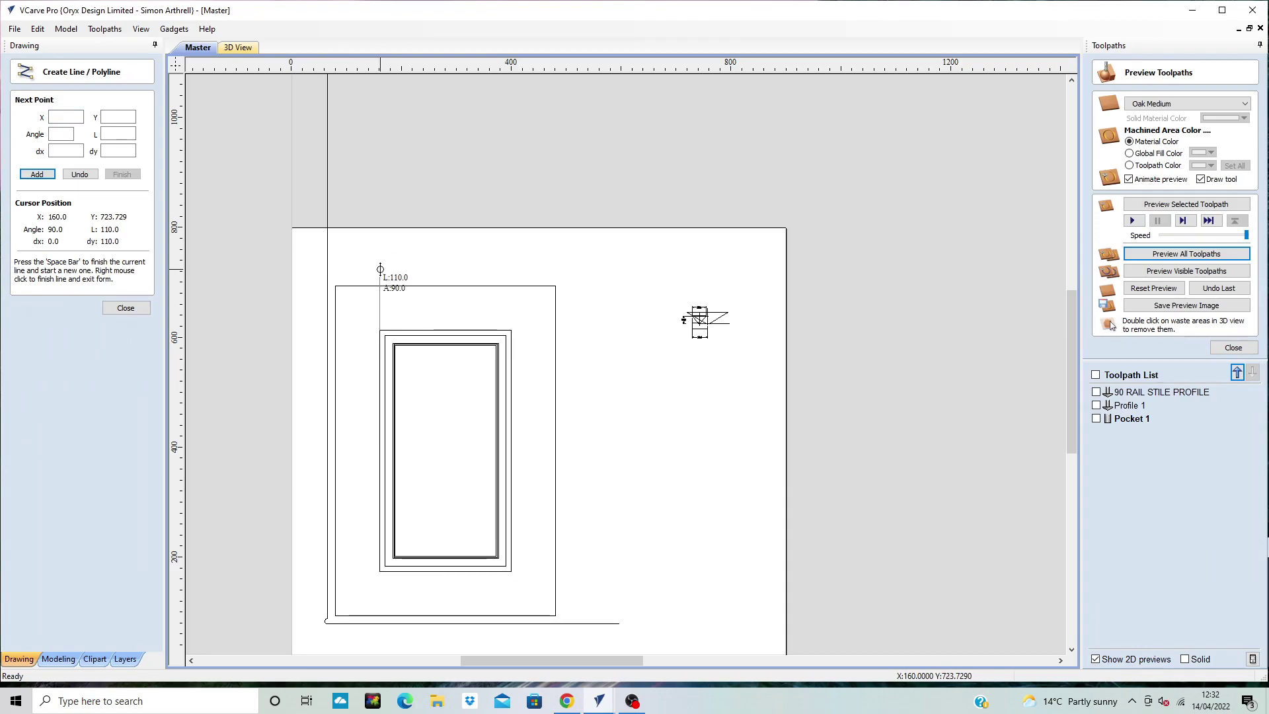
pyautogui.click(380, 269)
pyautogui.rightClick(381, 269)
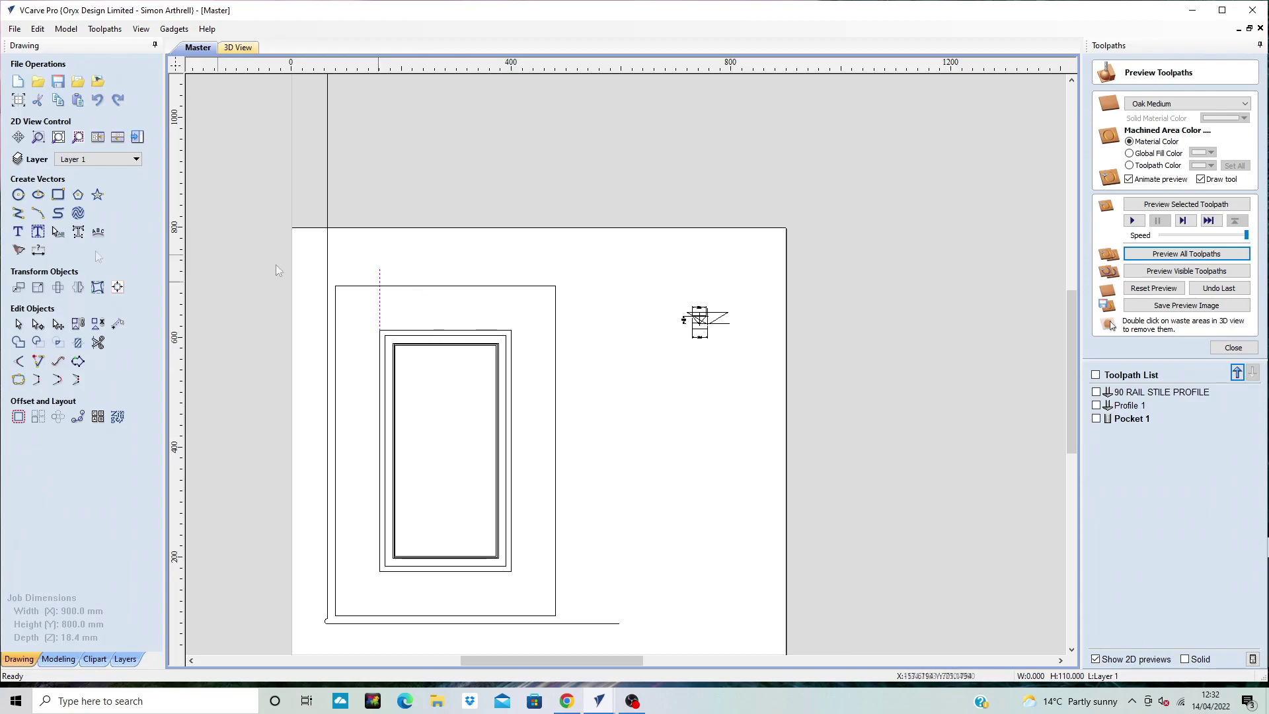
pyautogui.click(18, 213)
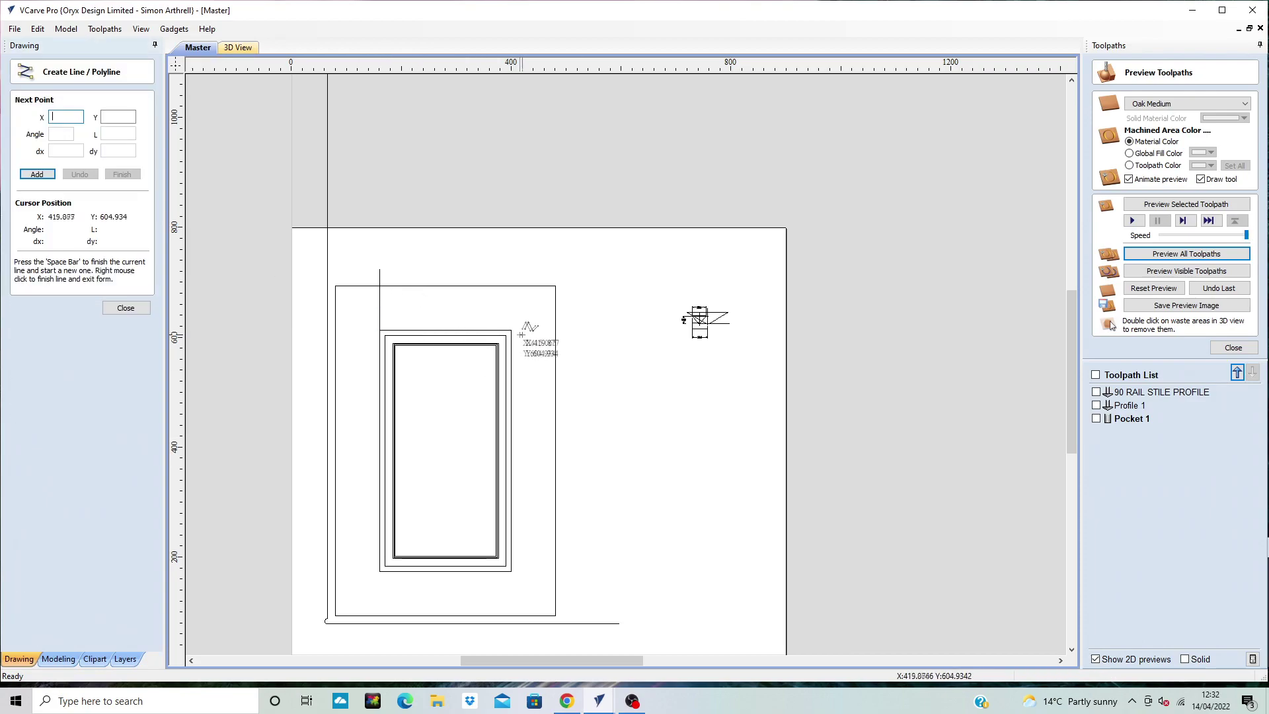
pyautogui.click(512, 330)
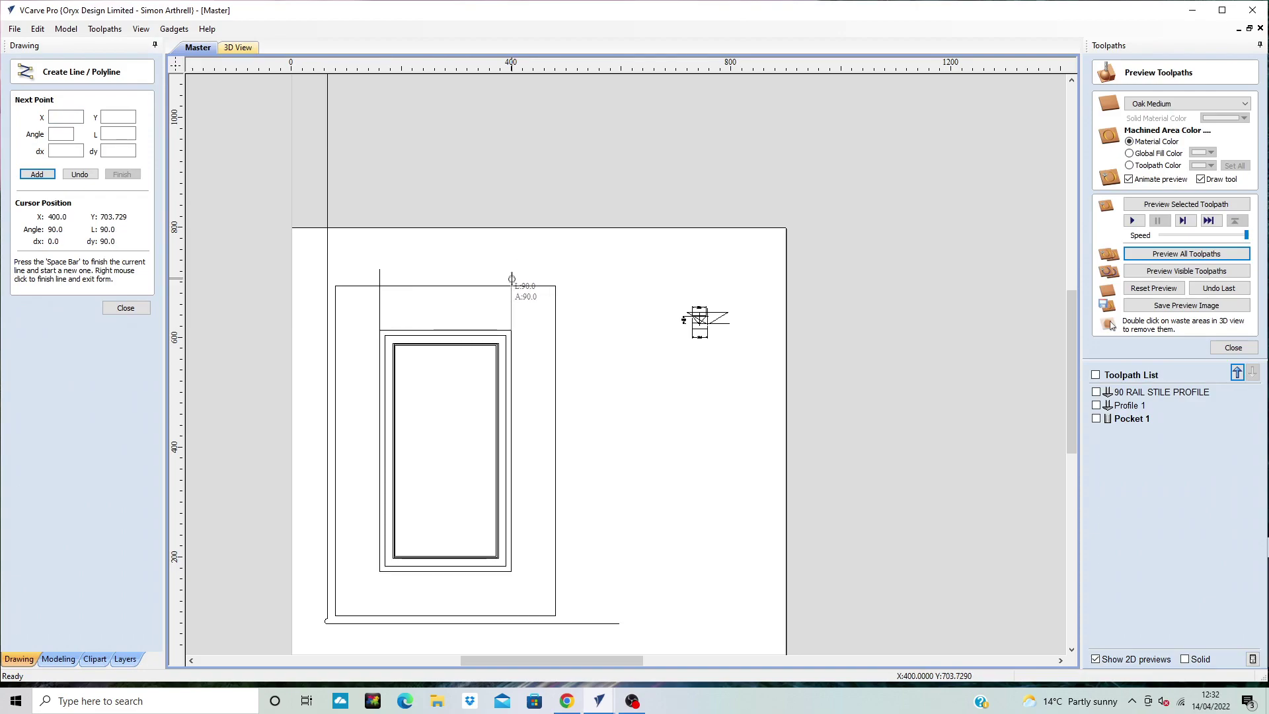
pyautogui.rightClick(512, 280)
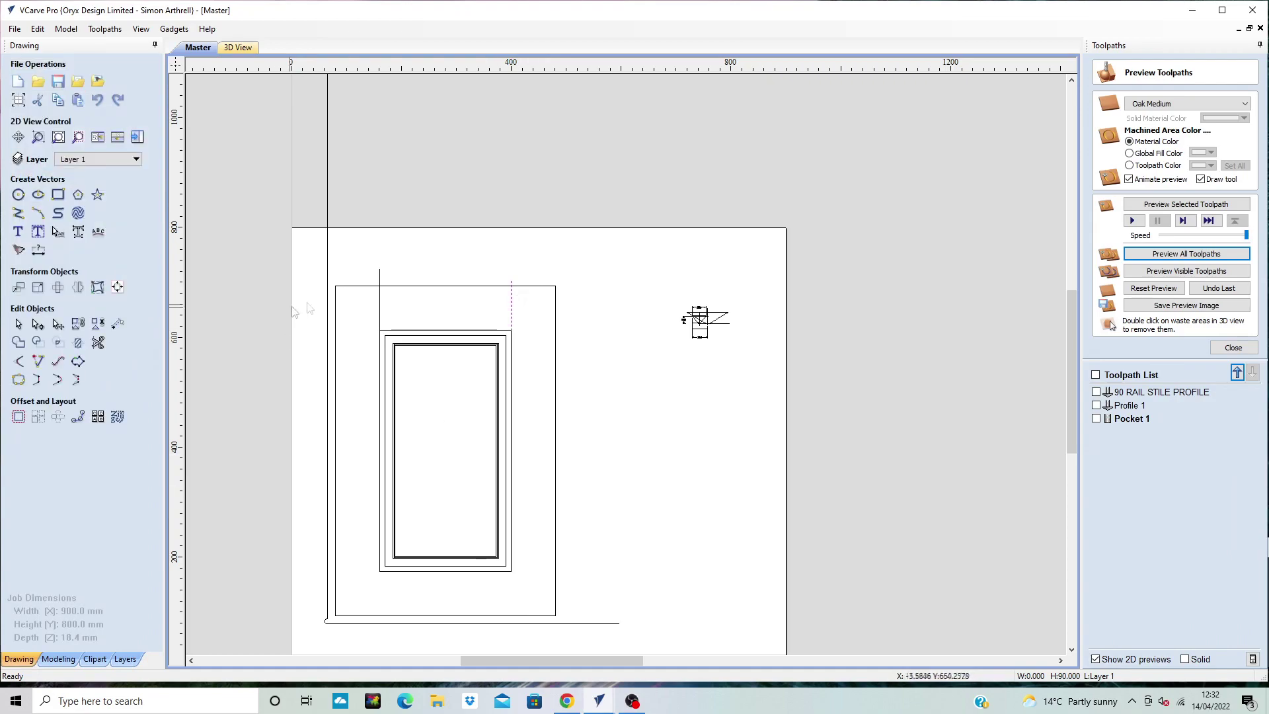
# Resize the upper-left joint line to 90 mm tall, anchored at its bottom
pyautogui.click(380, 294)
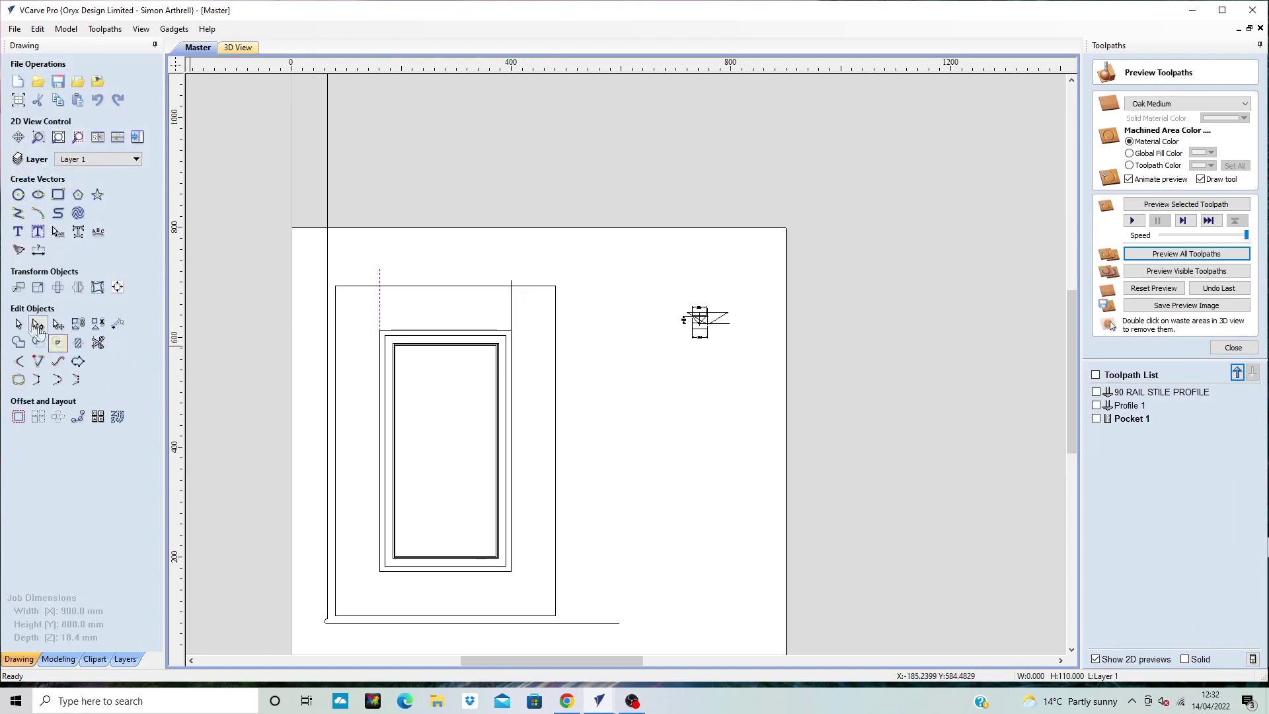
pyautogui.click(57, 289)
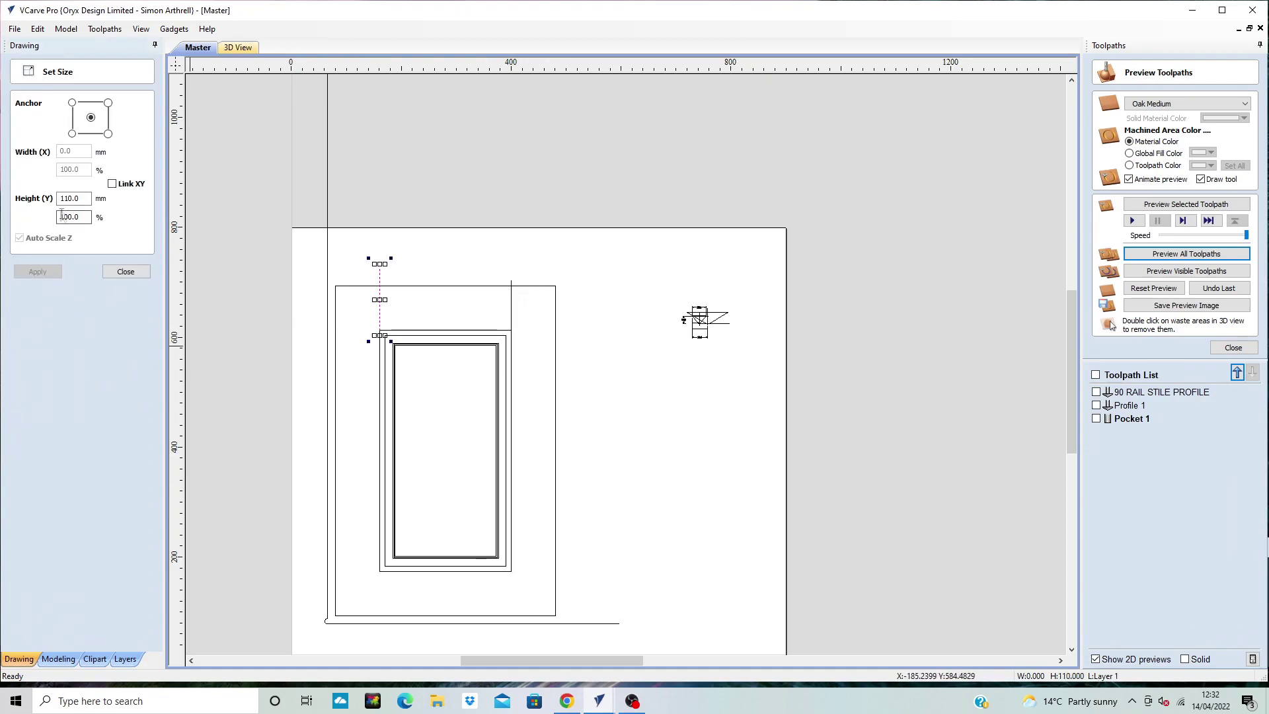
pyautogui.doubleClick(74, 199)
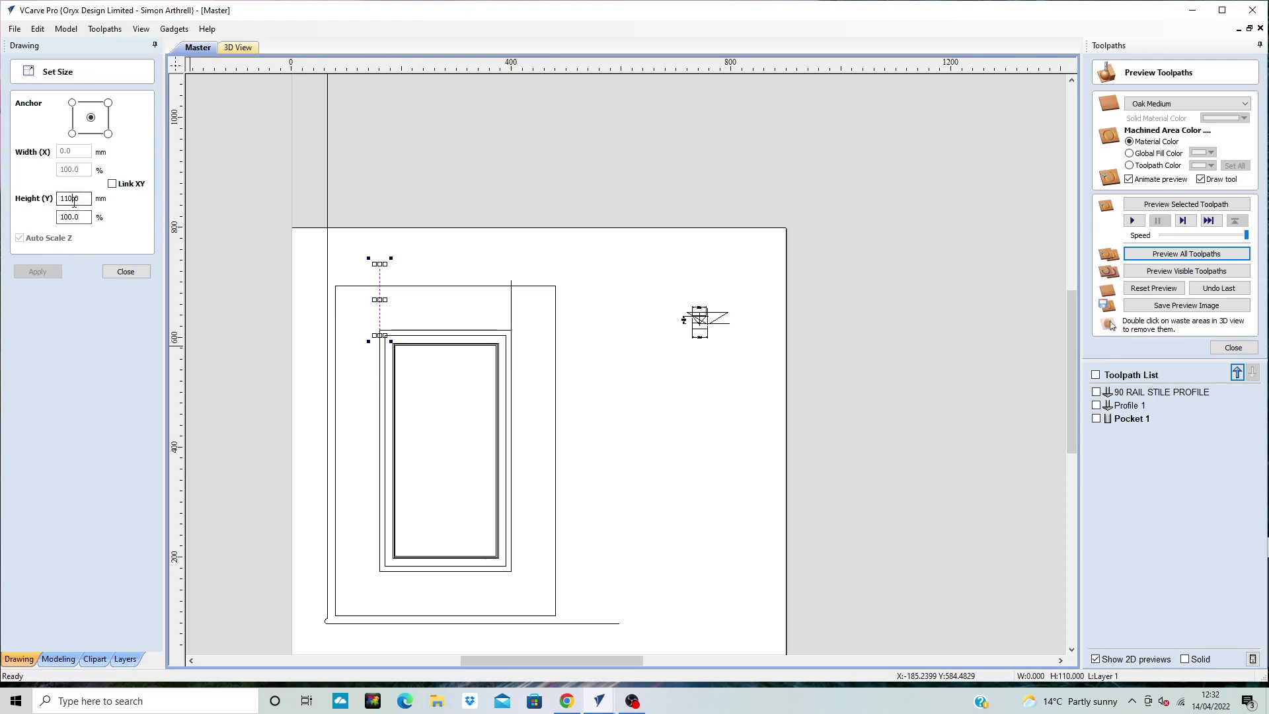
pyautogui.click(73, 135)
pyautogui.write('90')
pyautogui.click(53, 272)
pyautogui.click(91, 119)
pyautogui.moveTo(1074, 387); pyautogui.dragTo(1072, 411)
pyautogui.click(125, 272)
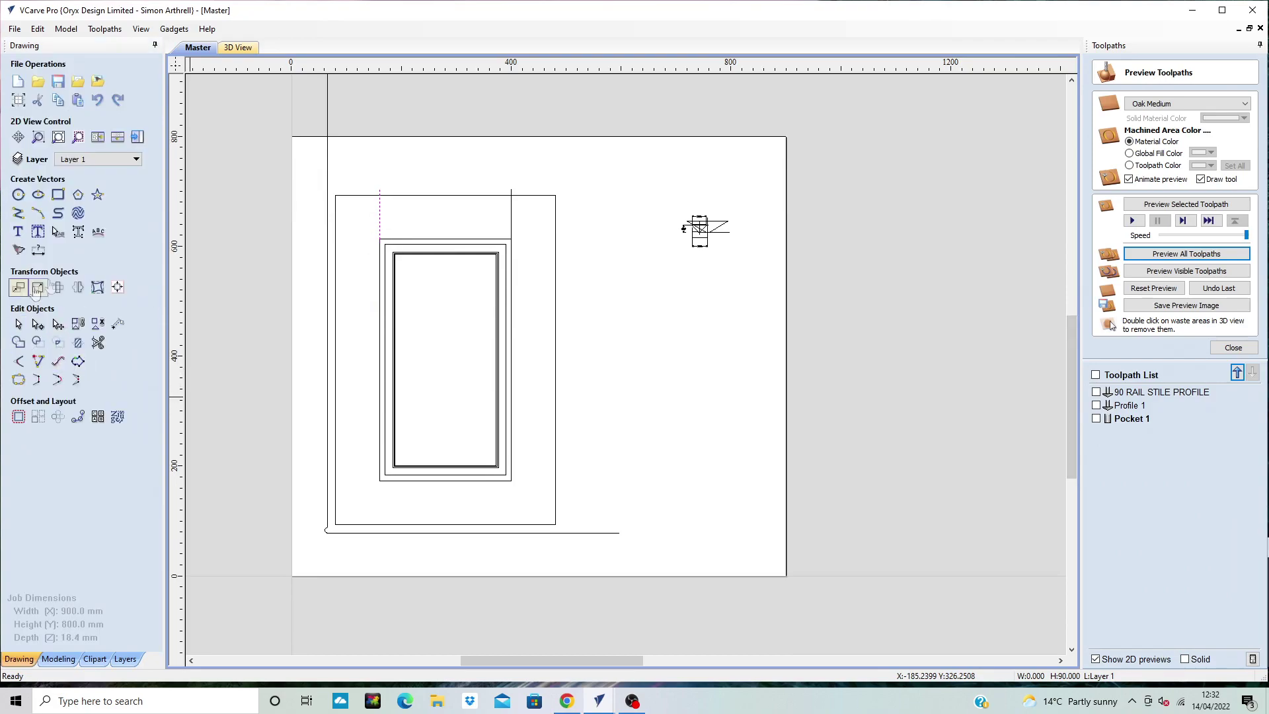
# Draw two 90 mm vertical lines down from the inner frame's bottom corners
pyautogui.click(18, 213)
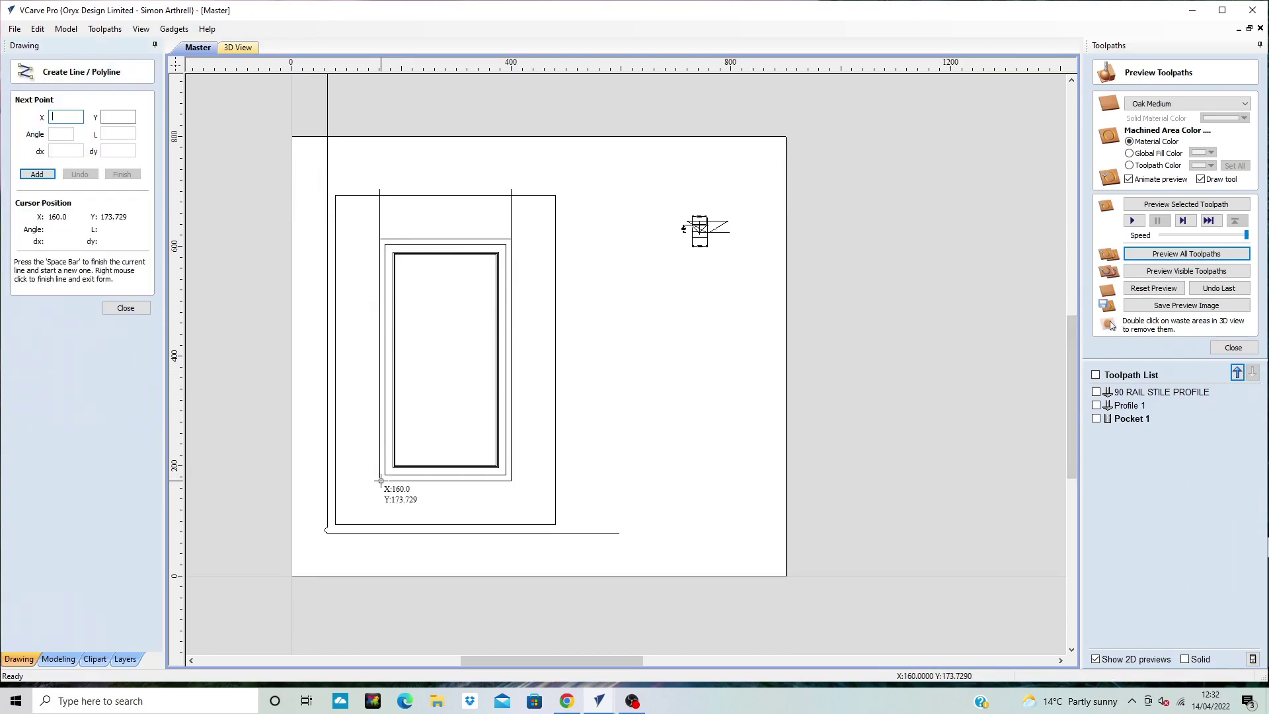
pyautogui.click(380, 481)
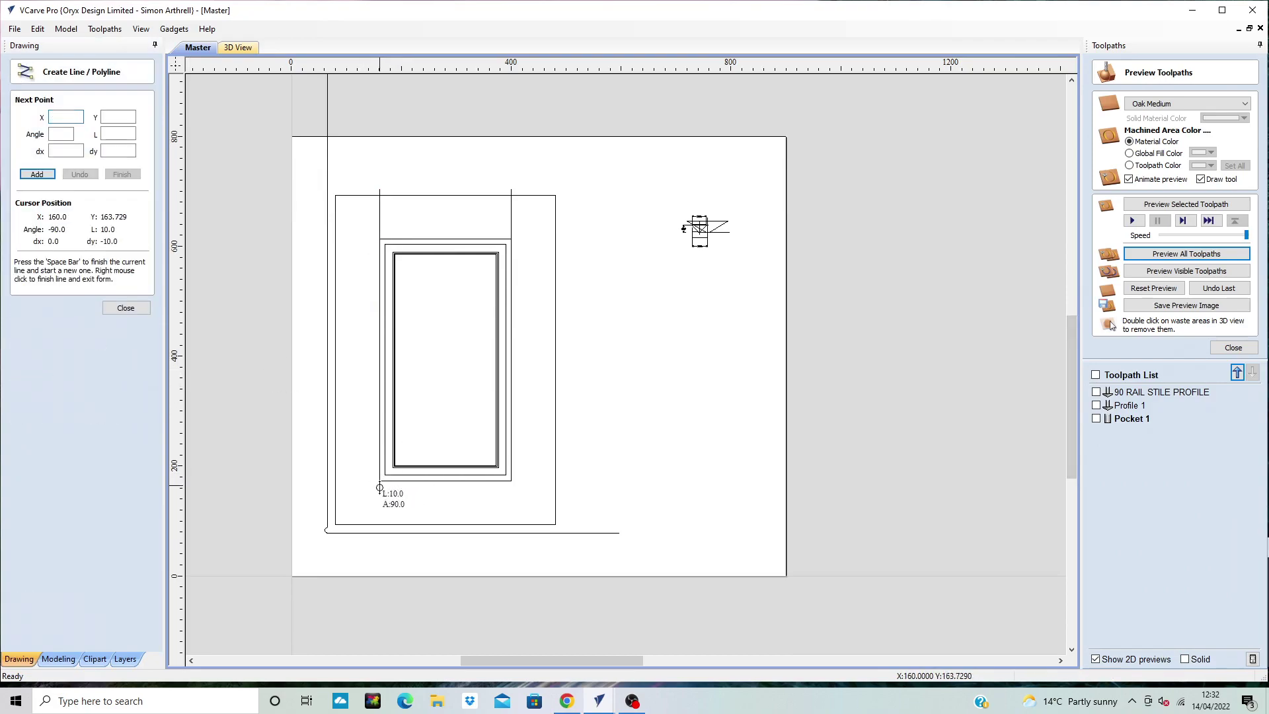
pyautogui.click(381, 529)
pyautogui.rightClick(473, 534)
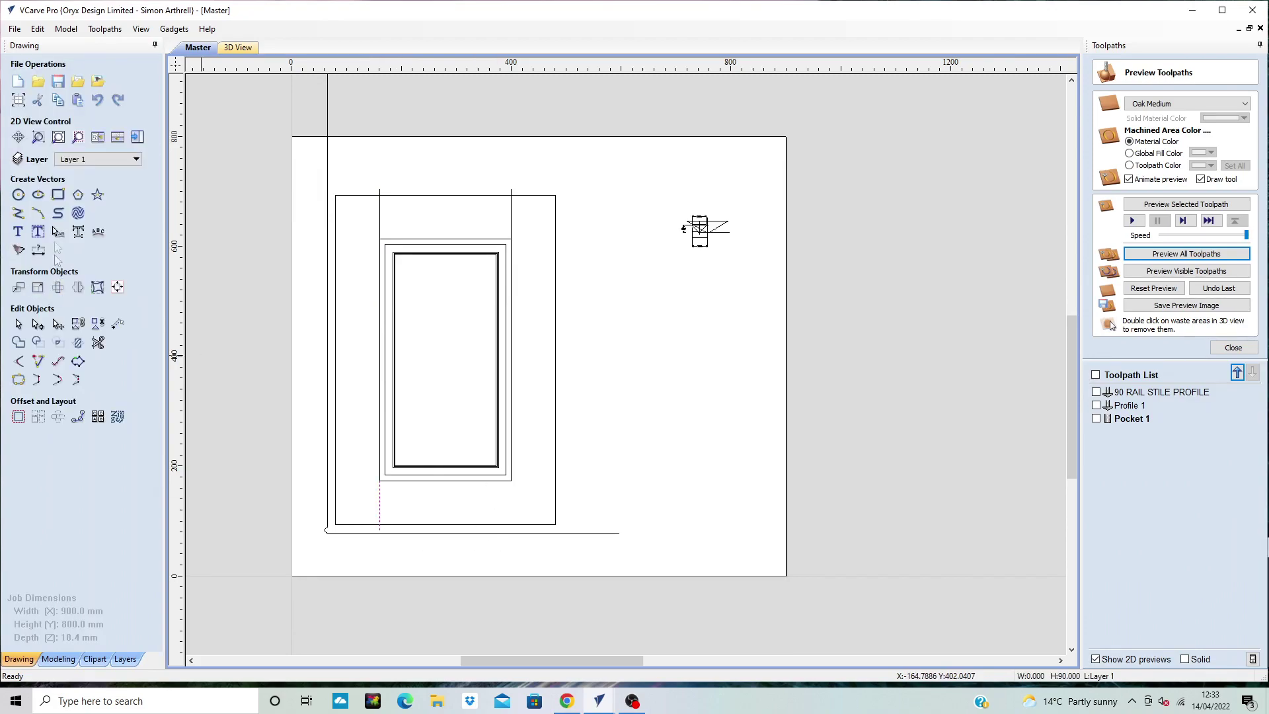
pyautogui.click(17, 215)
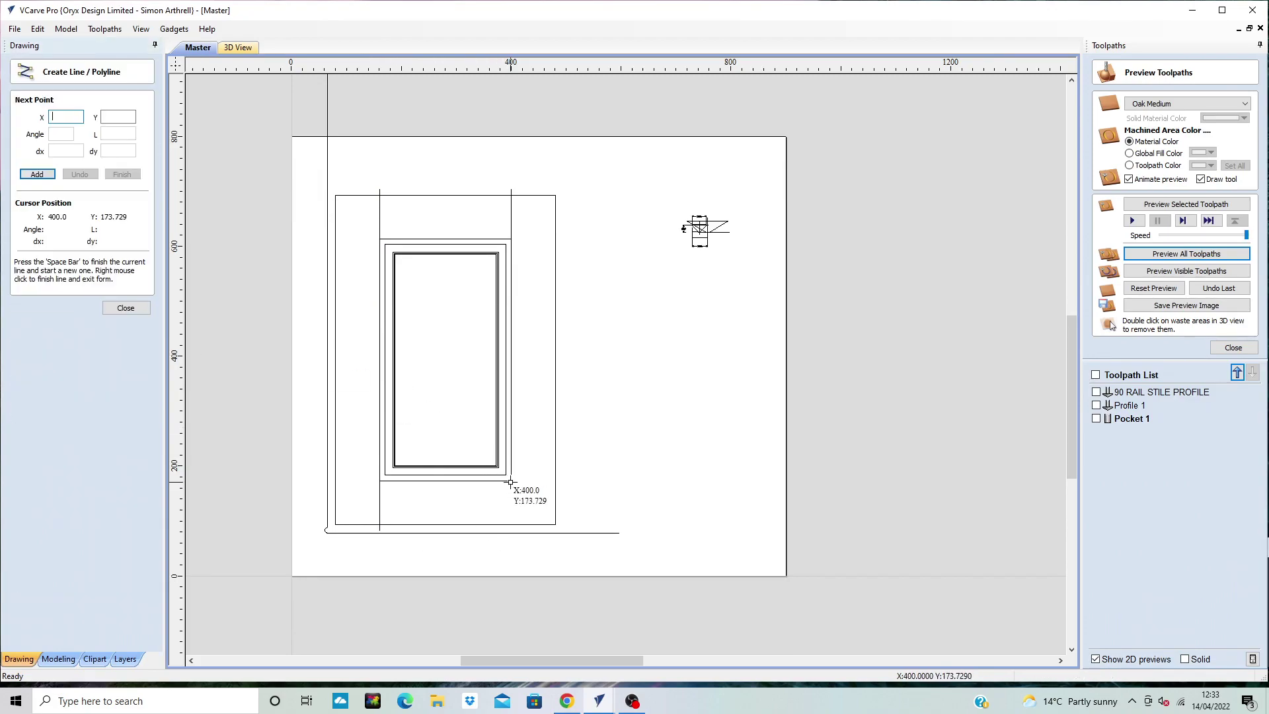
pyautogui.click(511, 481)
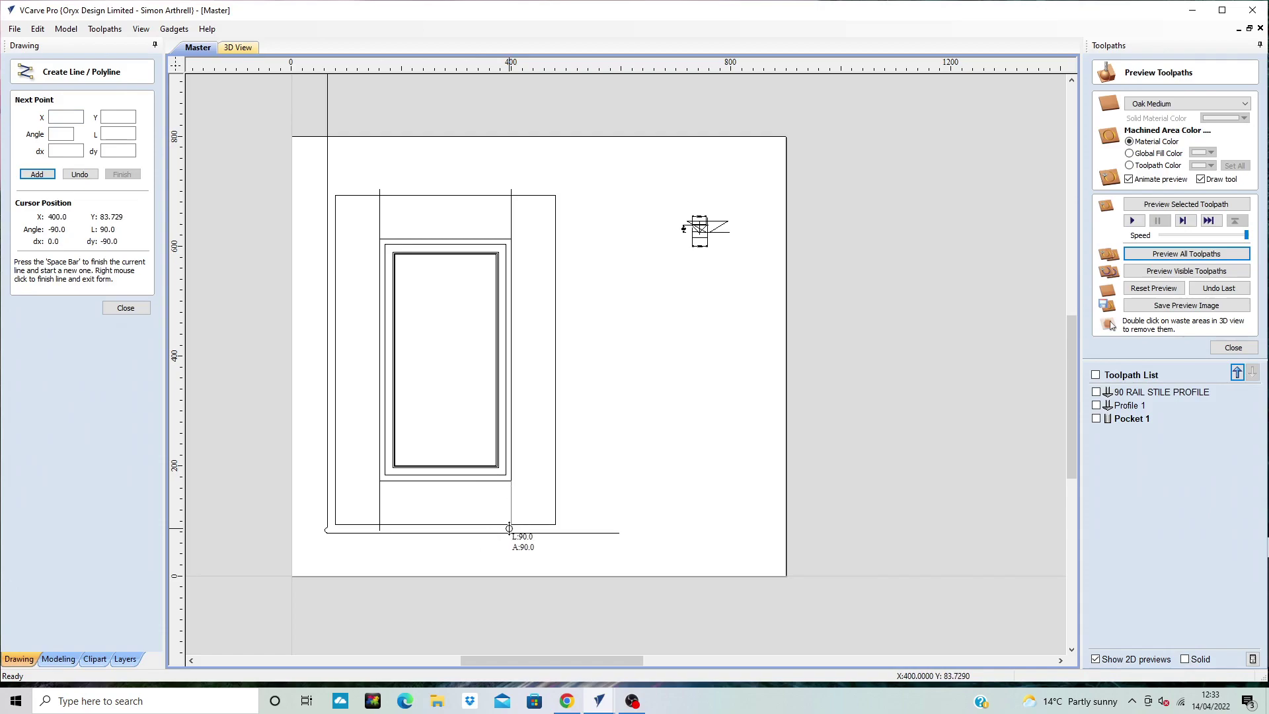
pyautogui.click(512, 529)
# Finish the lower-right 90 mm joint line and zoom around to check the drawing
pyautogui.rightClick(513, 530)
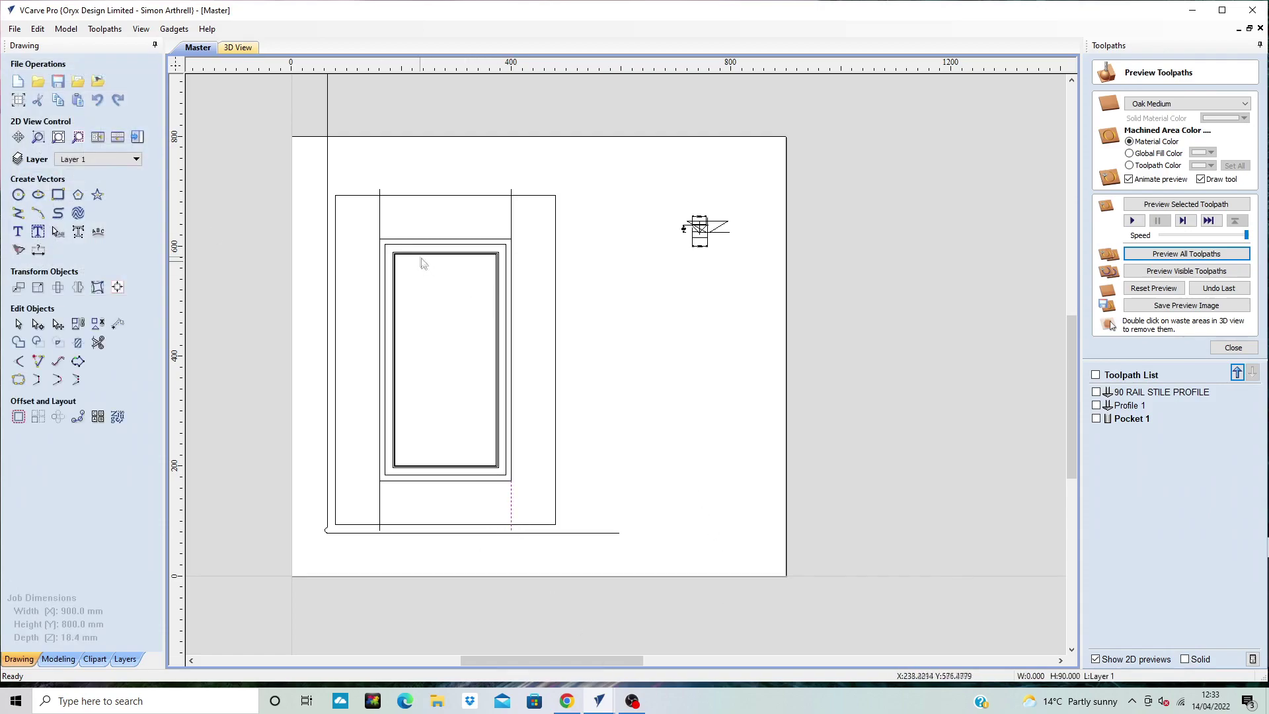
pyautogui.scroll(3, 368, 232)
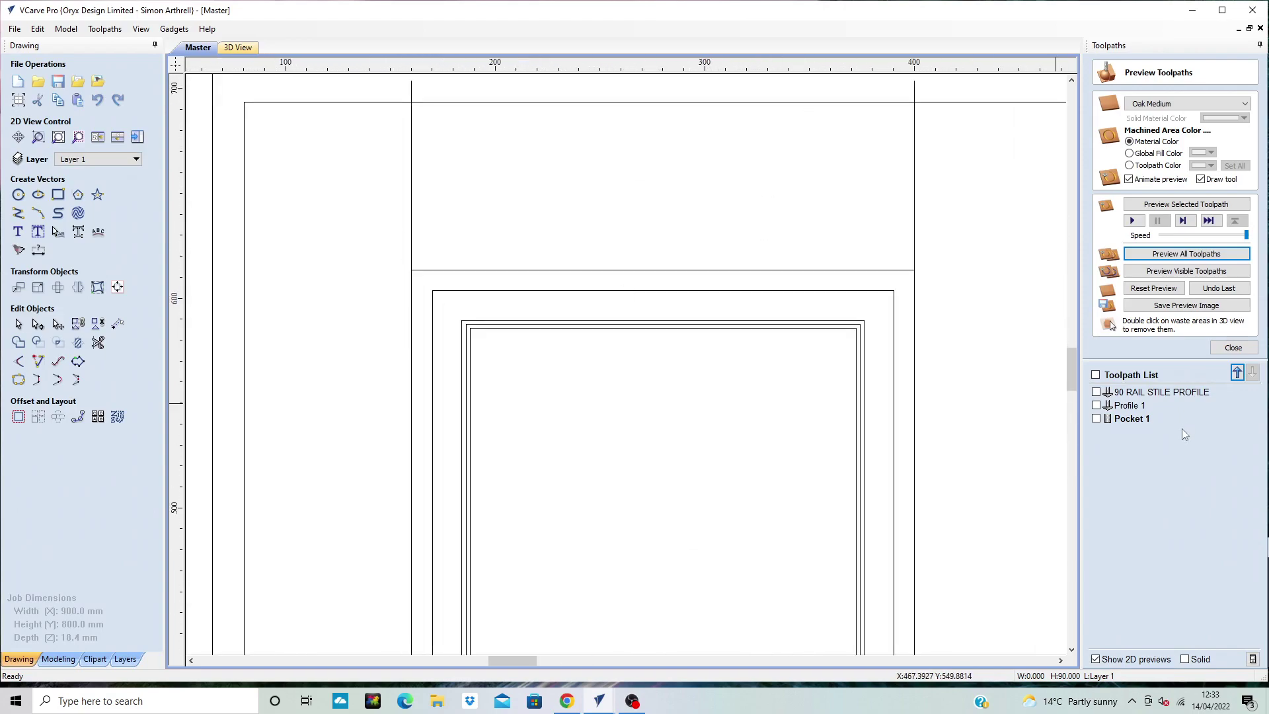
pyautogui.scroll(-2, 911, 639)
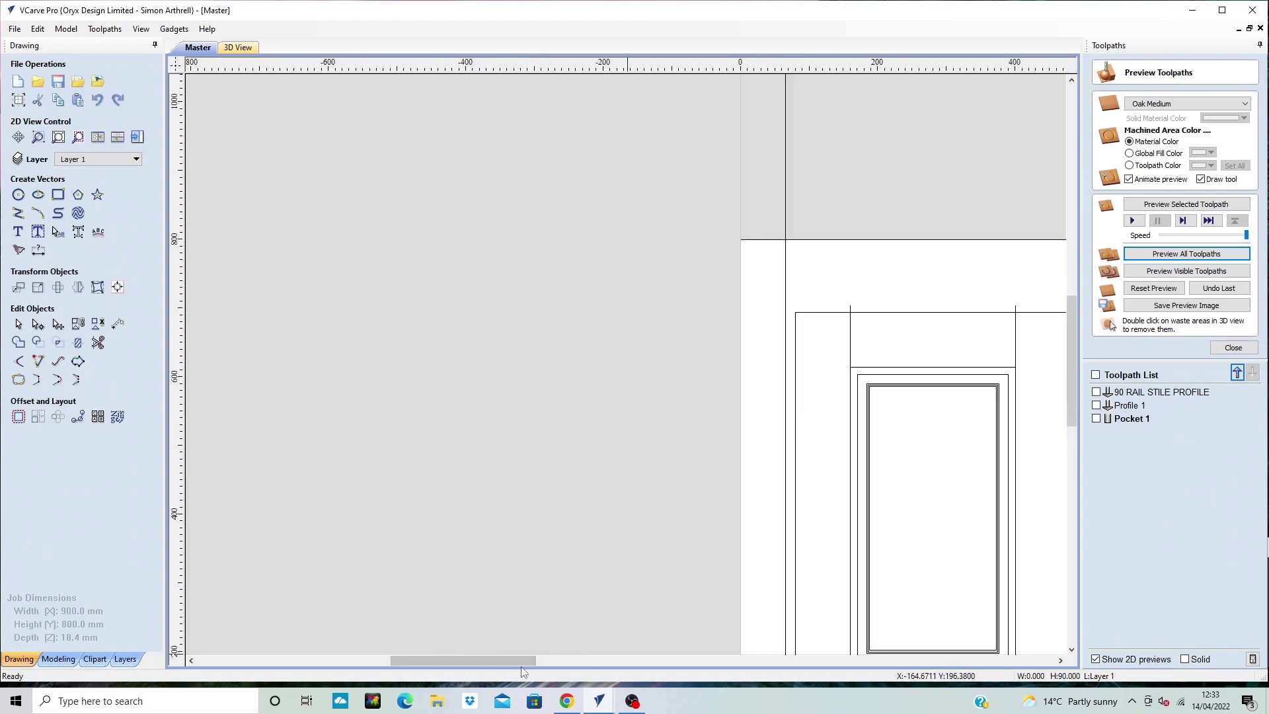
pyautogui.moveTo(521, 661); pyautogui.dragTo(603, 675)
pyautogui.scroll(3, 764, 353)
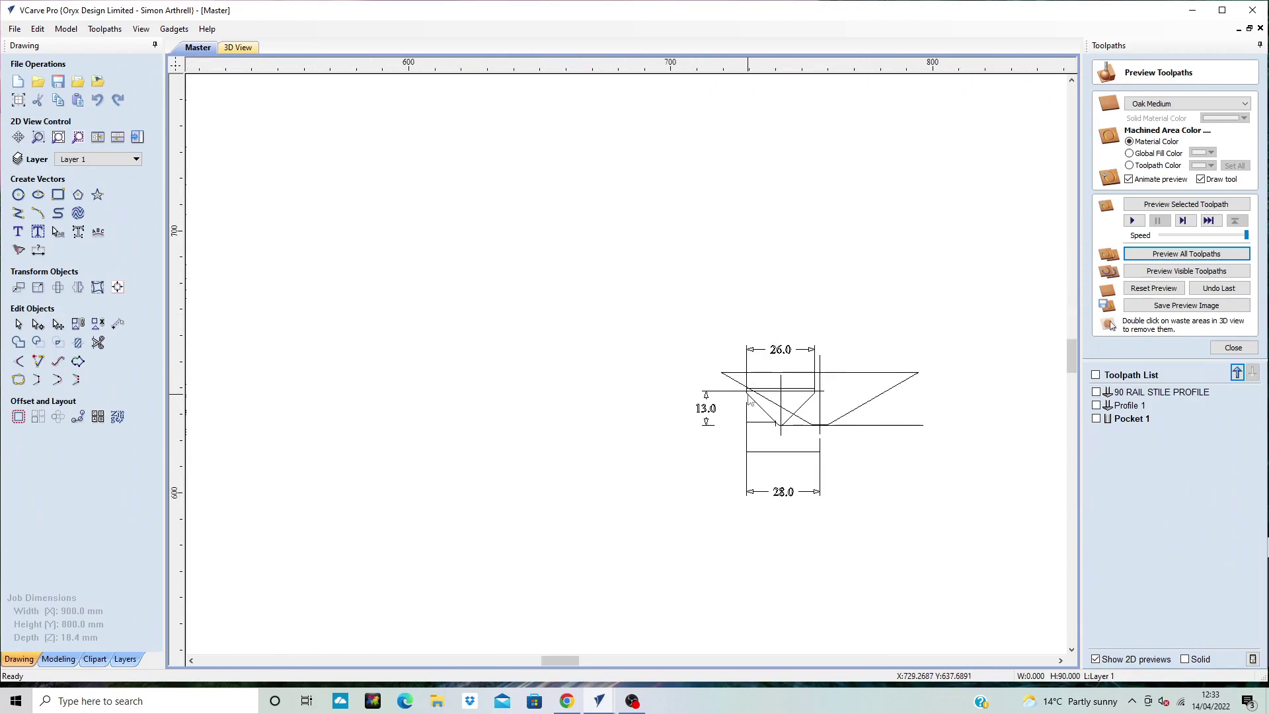
pyautogui.scroll(-3, 749, 399)
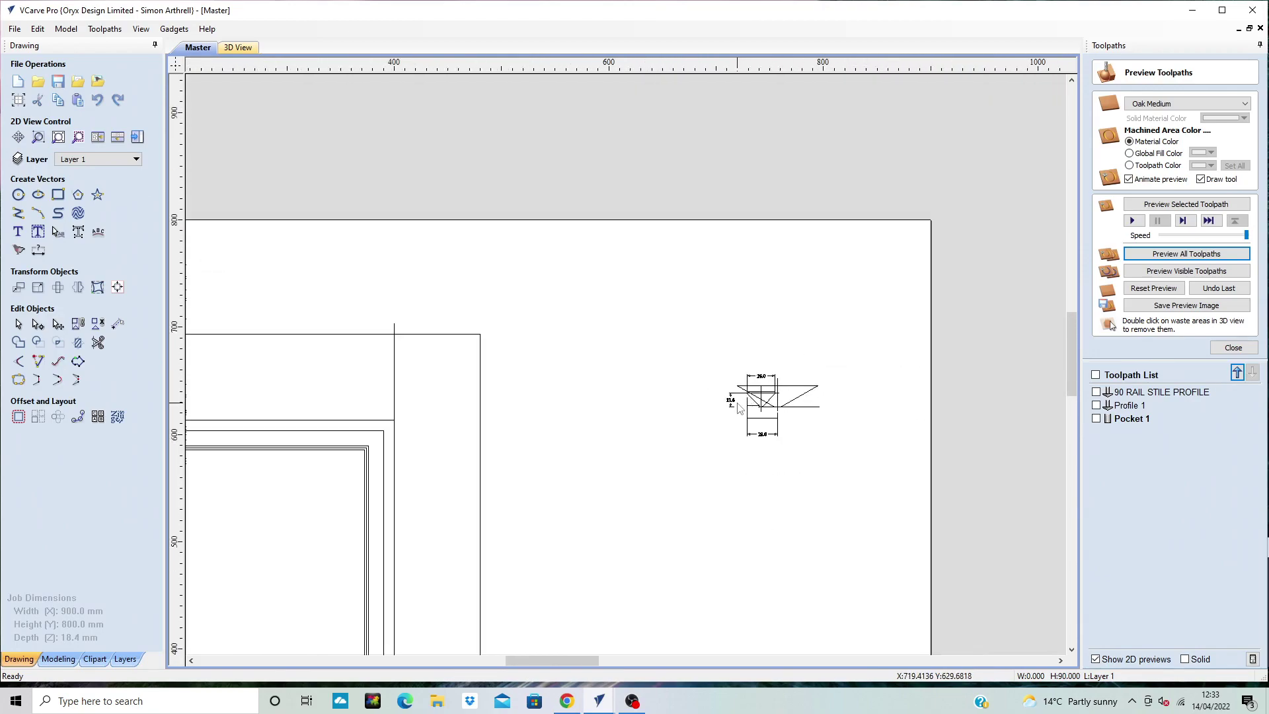
pyautogui.moveTo(1076, 344); pyautogui.dragTo(1075, 359)
pyautogui.moveTo(582, 661); pyautogui.dragTo(556, 660)
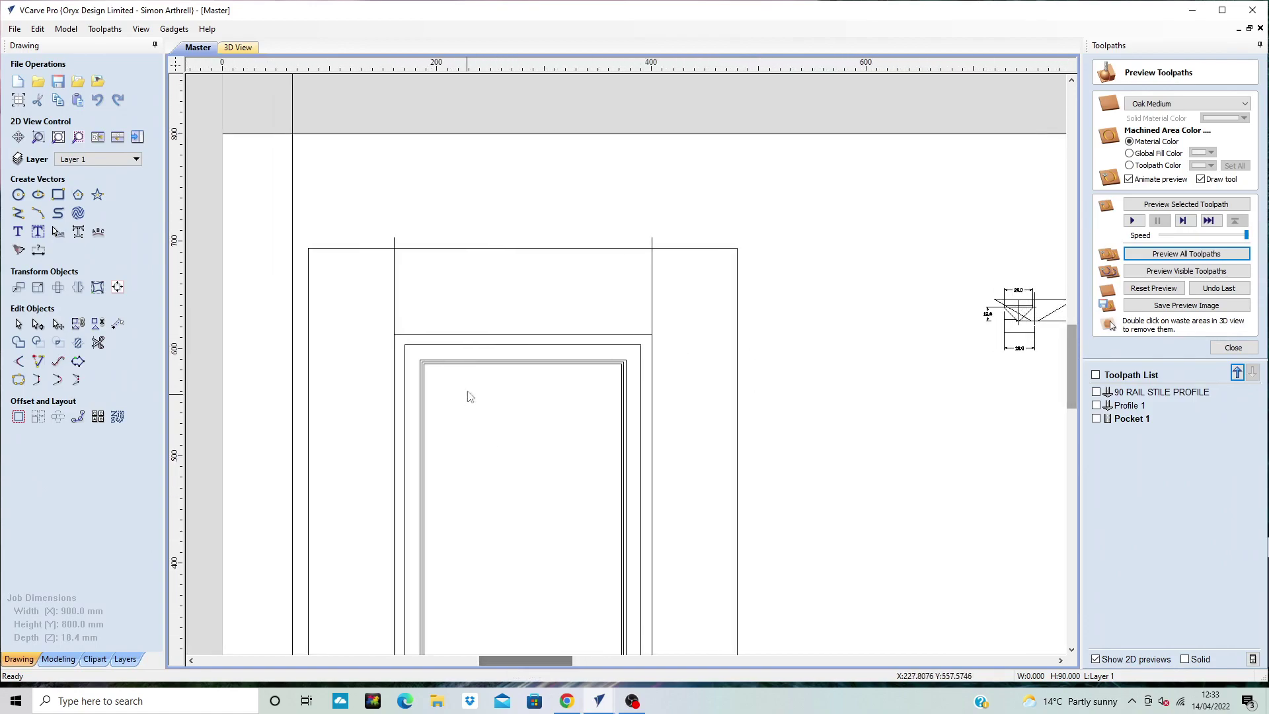
# Select the upper and lower left joint lines at X 160 together
pyautogui.click(395, 302)
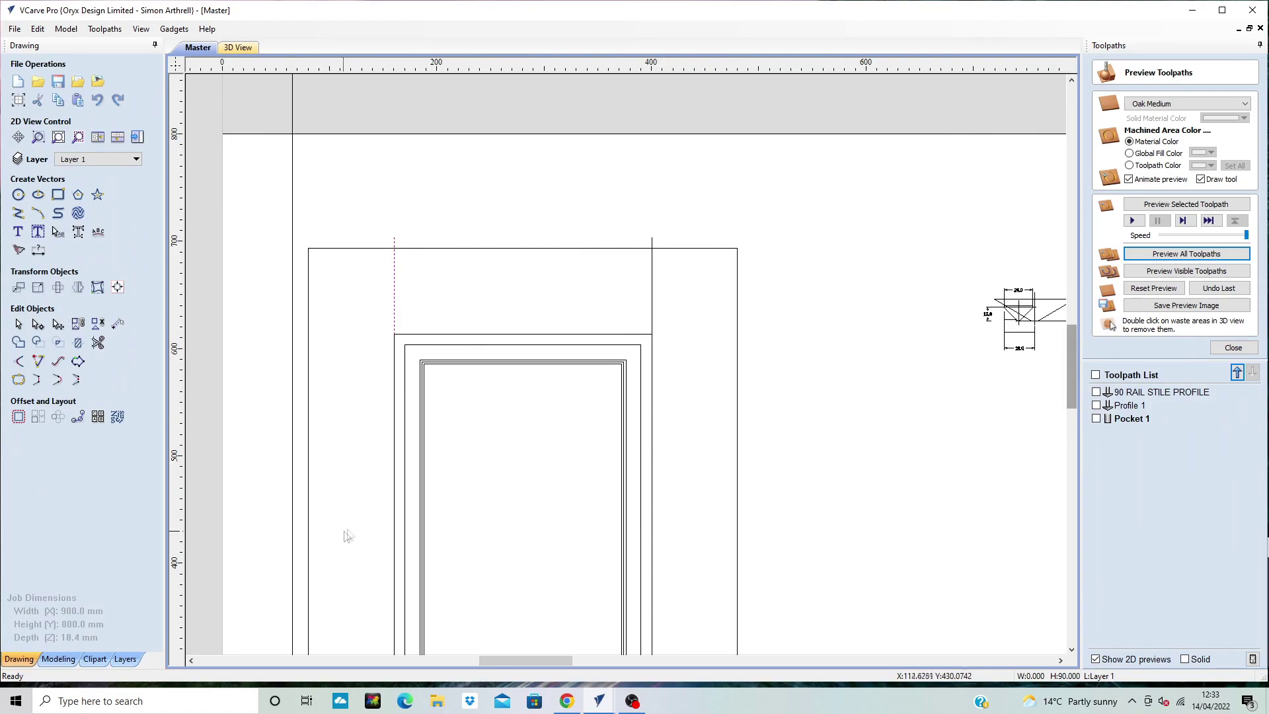
pyautogui.moveTo(1072, 367); pyautogui.dragTo(1072, 406)
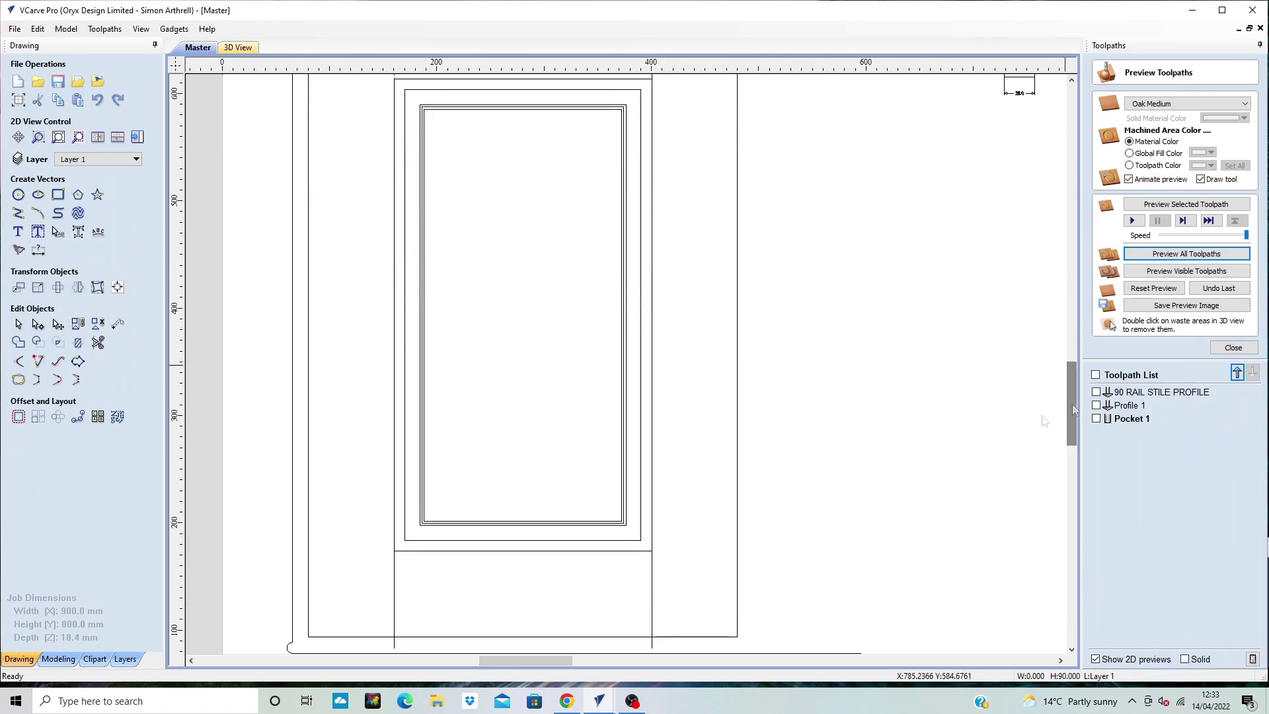
pyautogui.keyDown('shift'); pyautogui.click(396, 588); pyautogui.keyUp('shift')
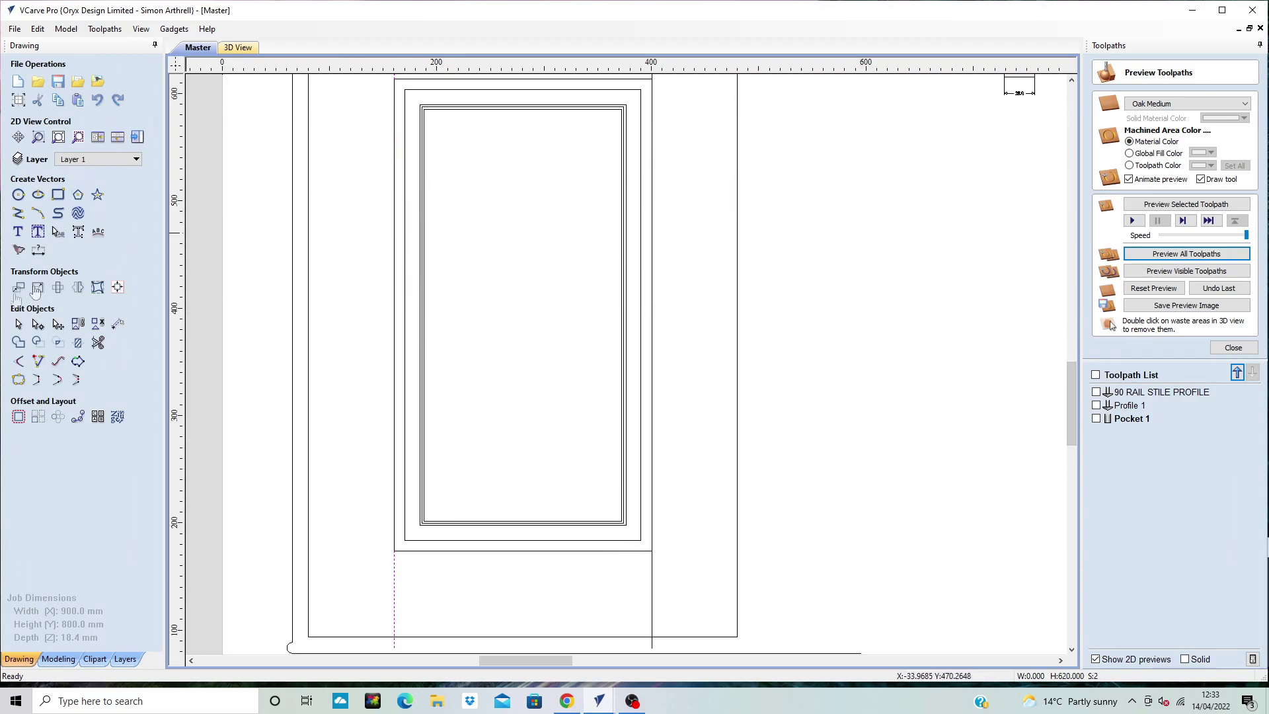
pyautogui.scroll(-1, 427, 295)
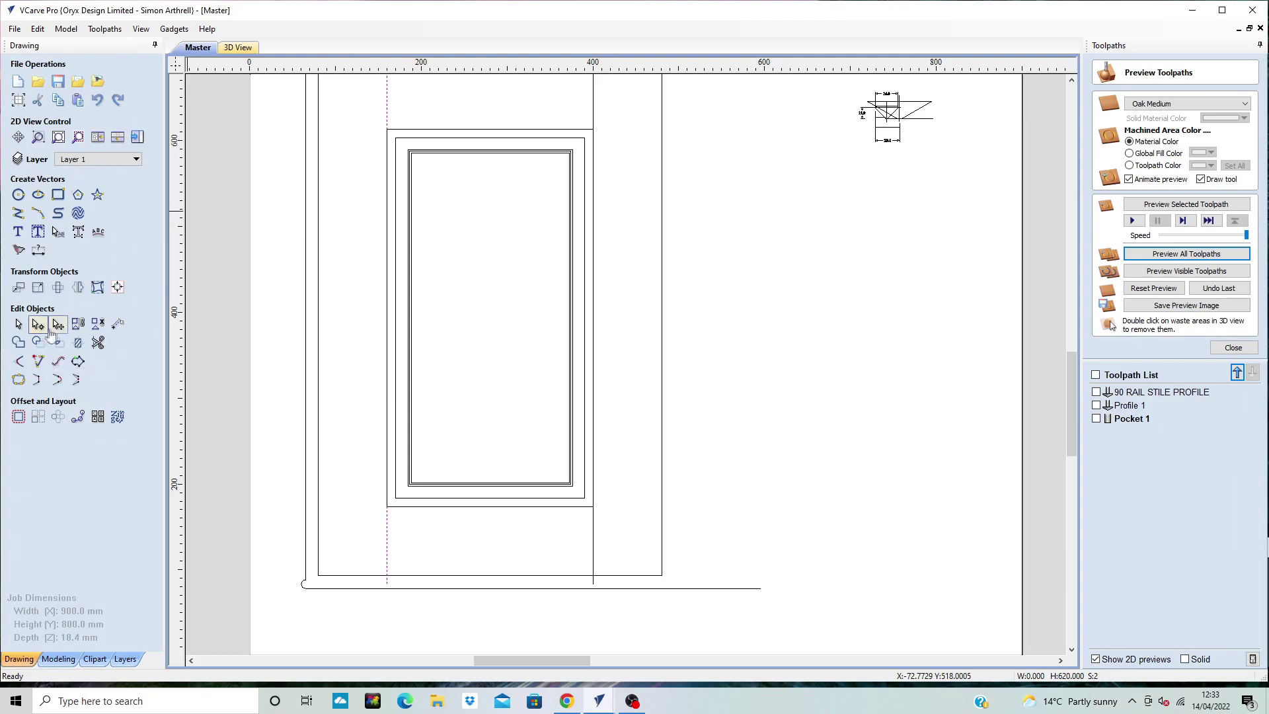
# Move the selected left joint lines 1 mm to the right
pyautogui.click(19, 287)
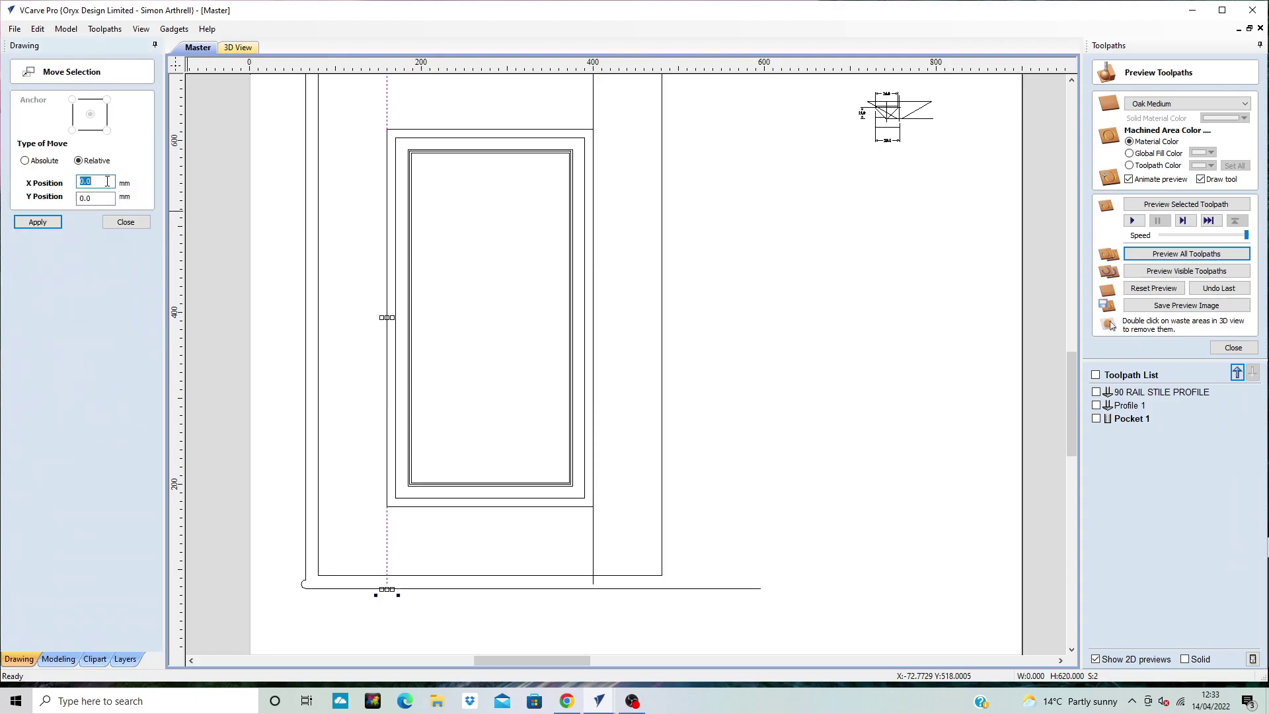
pyautogui.write('1')
pyautogui.click(54, 223)
# Shift both right joint lines 1 mm left and close the toolpath preview
pyautogui.click(593, 112)
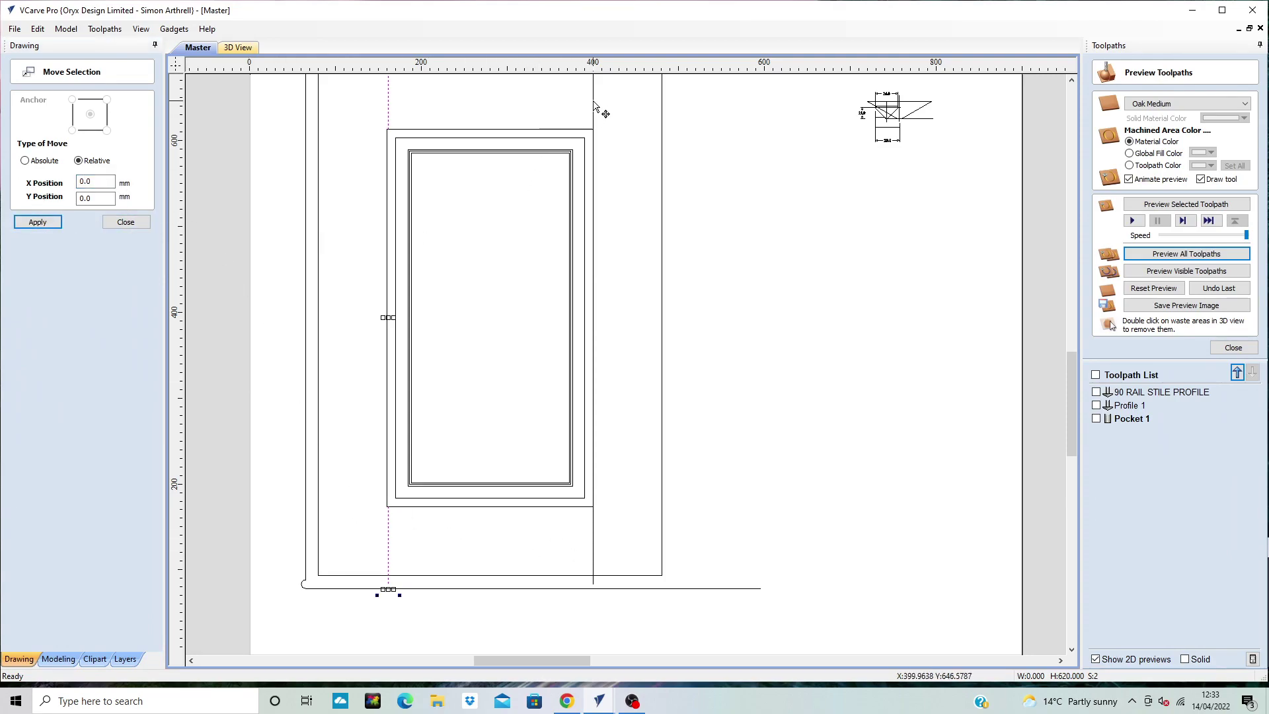
pyautogui.keyDown('shift'); pyautogui.click(595, 543); pyautogui.keyUp('shift')
pyautogui.click(98, 186)
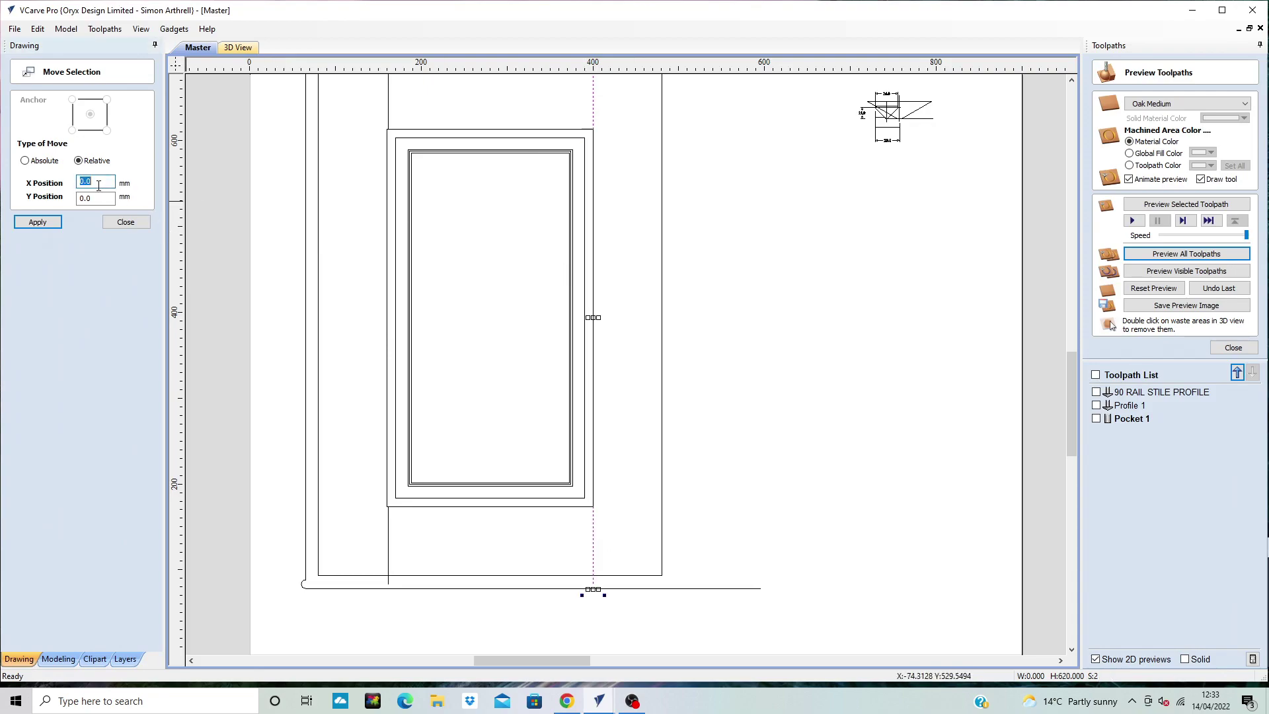
pyautogui.write('-1')
pyautogui.press('Return')
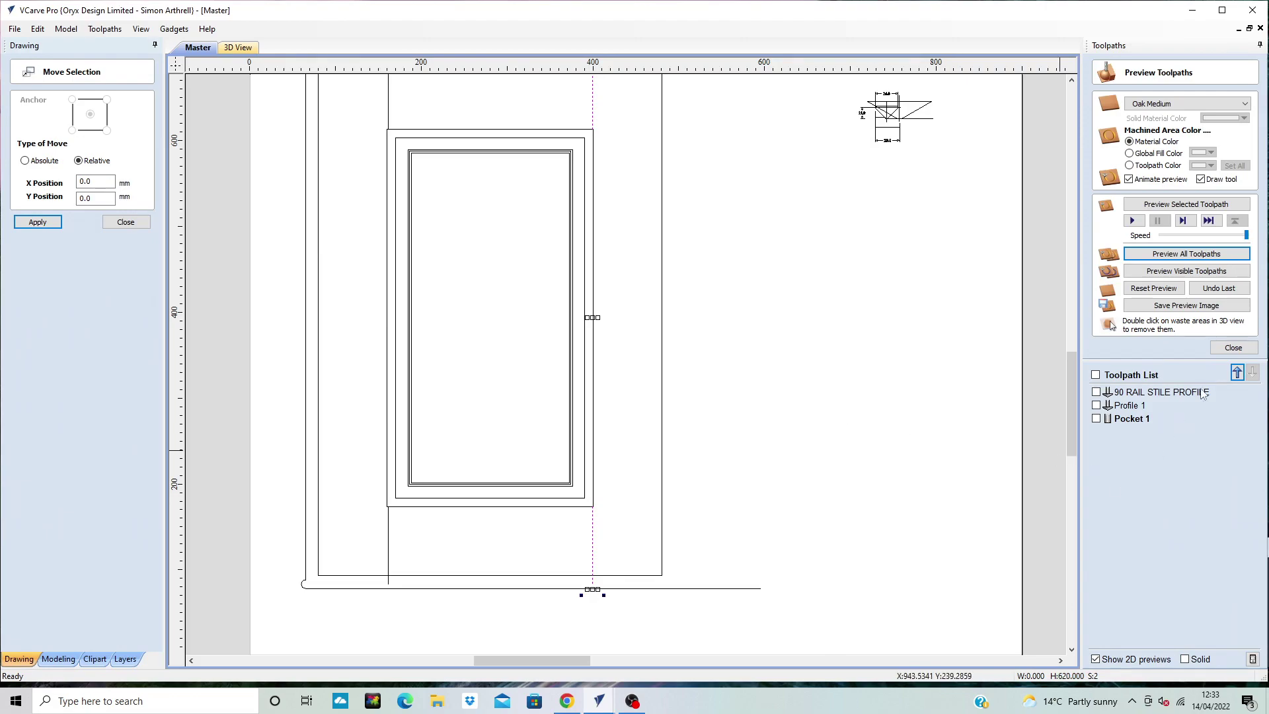
pyautogui.click(1234, 348)
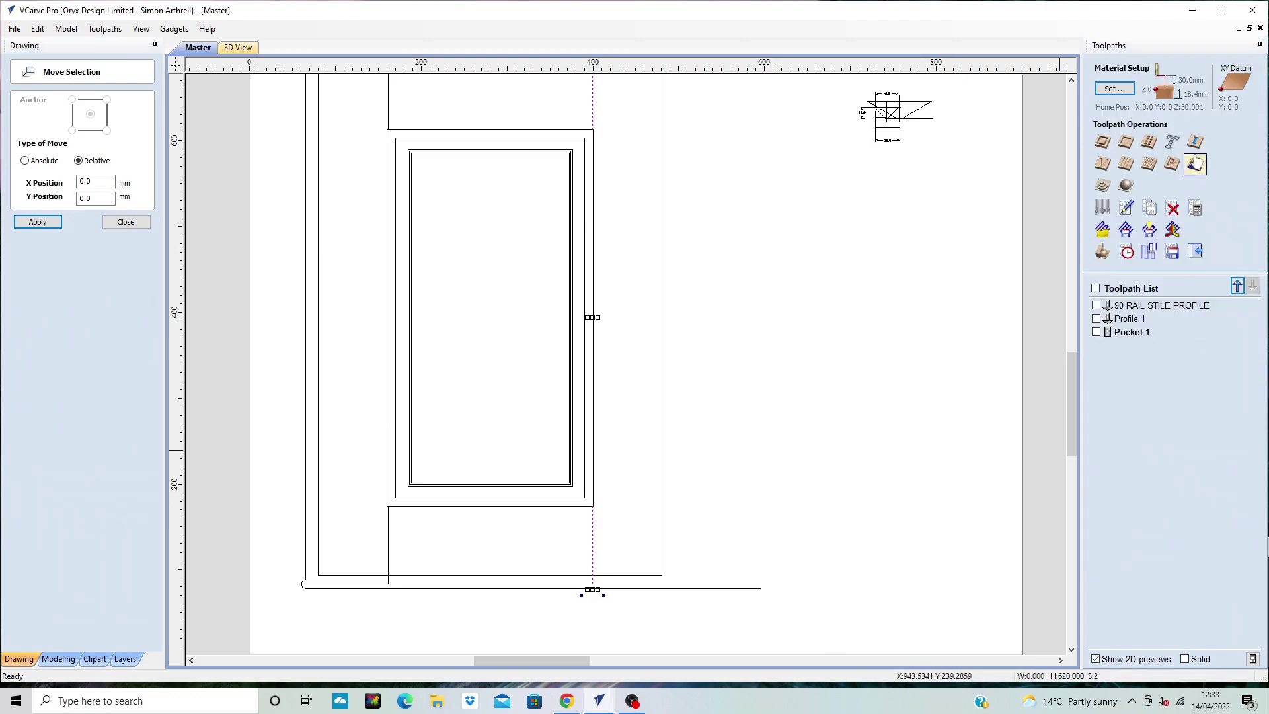
# Calculate Profile 2 on the left joint lines at 1 mm depth with the V-Bit (90 deg 26mm)
pyautogui.click(1104, 144)
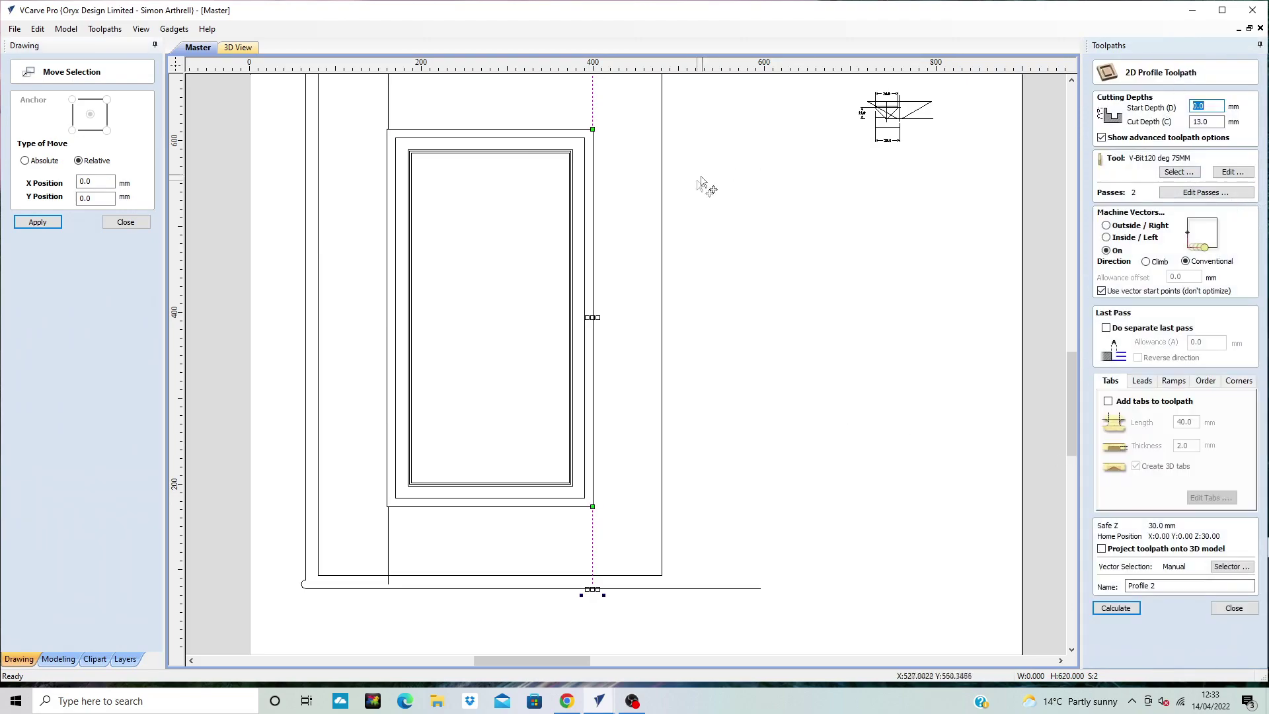
pyautogui.keyDown('shift'); pyautogui.click(390, 112); pyautogui.keyUp('shift')
pyautogui.keyDown('shift'); pyautogui.click(390, 556); pyautogui.keyUp('shift')
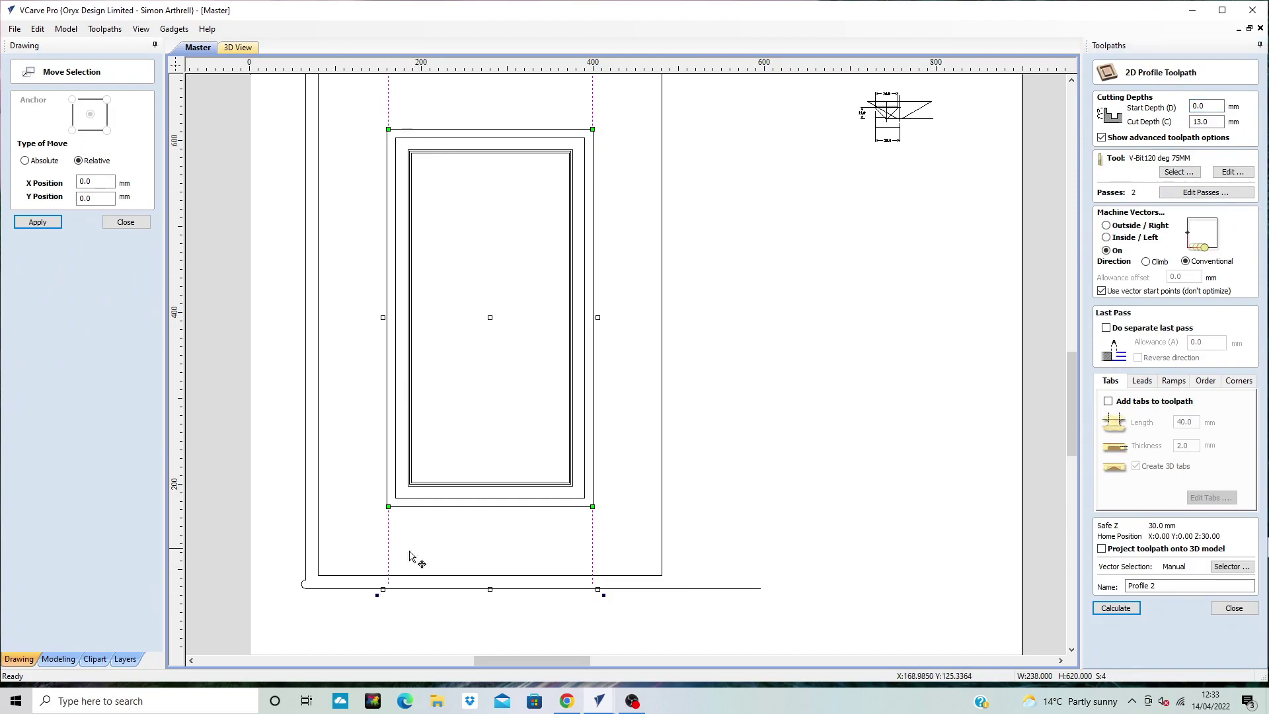
pyautogui.doubleClick(1209, 122)
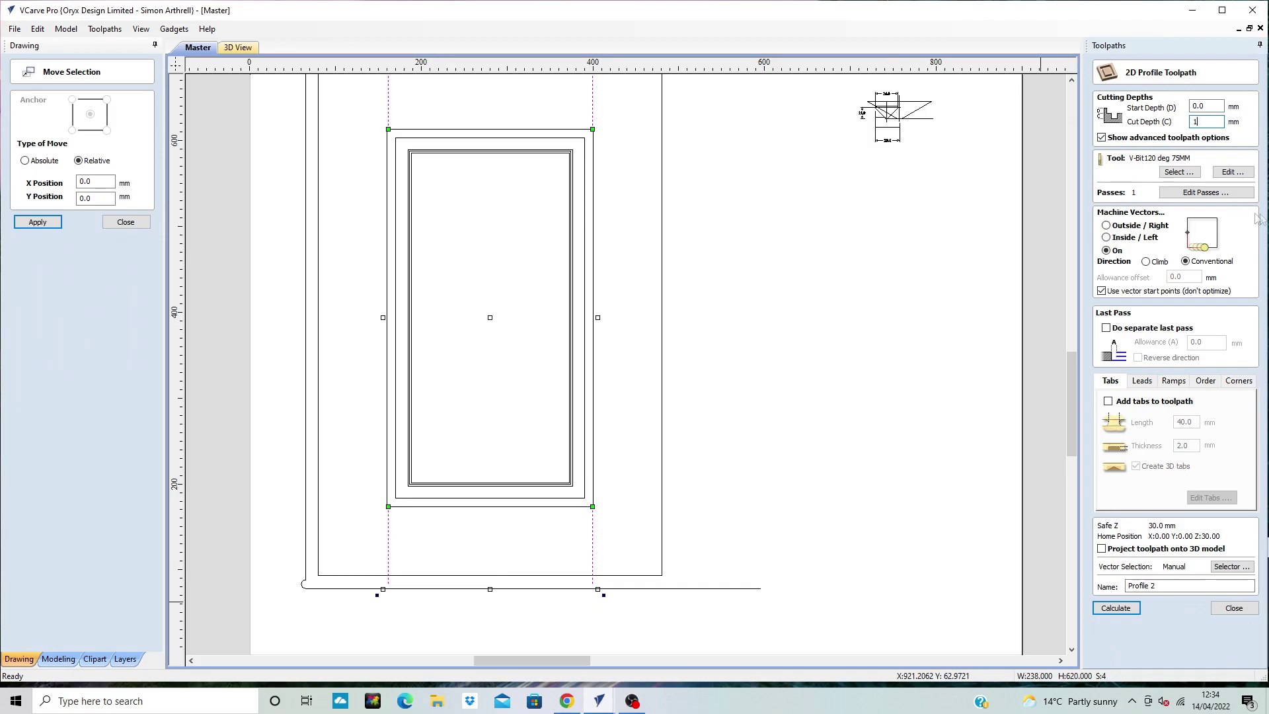
pyautogui.write('1')
pyautogui.click(1179, 172)
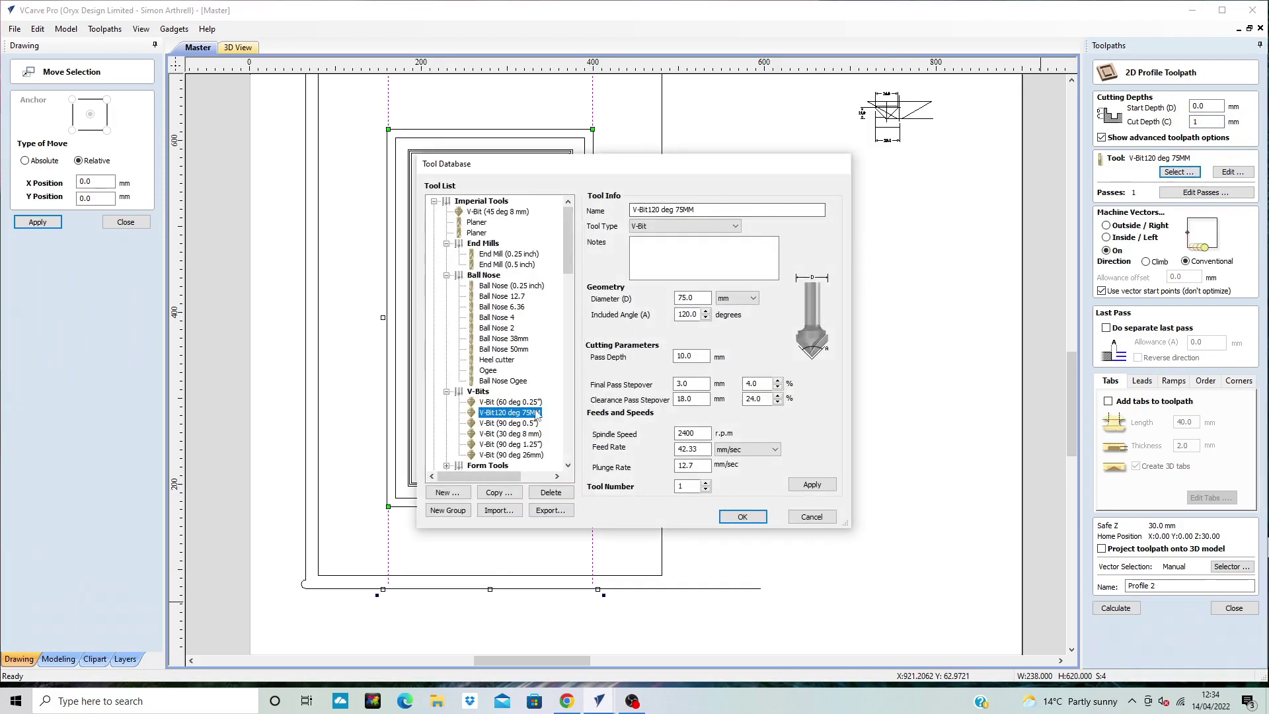
pyautogui.scroll(-1, 535, 418)
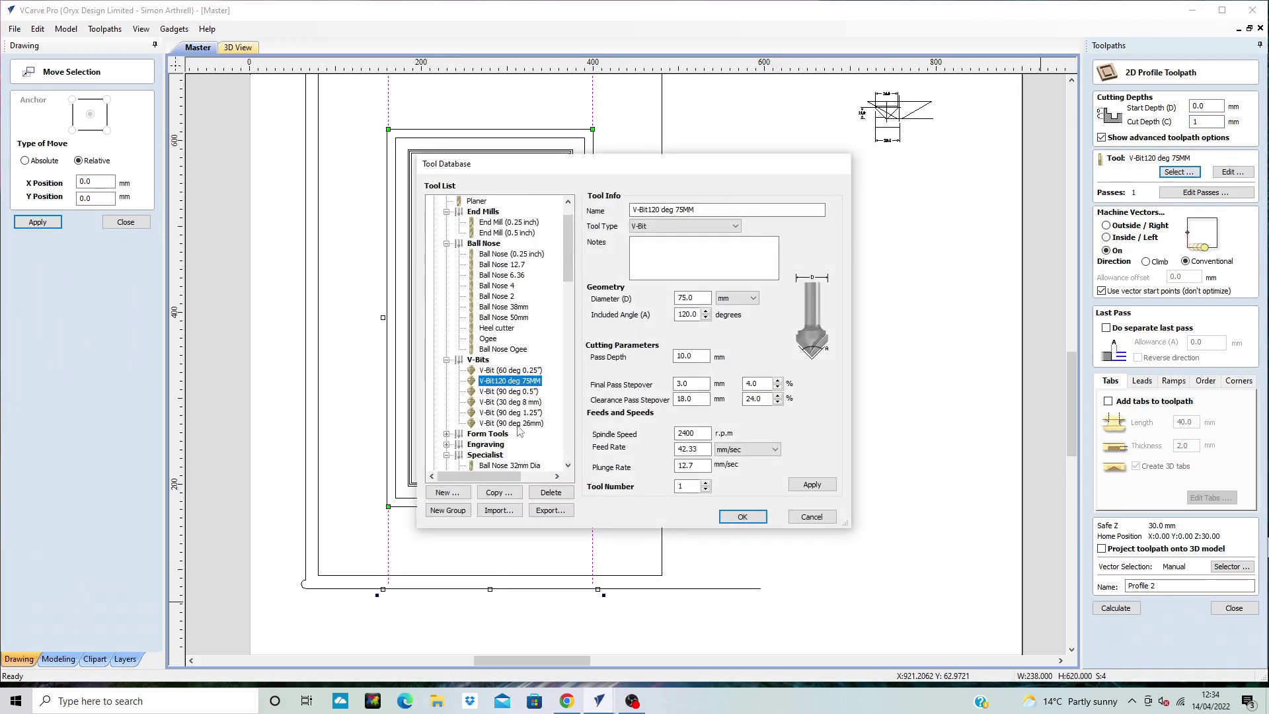
pyautogui.click(516, 423)
pyautogui.click(742, 516)
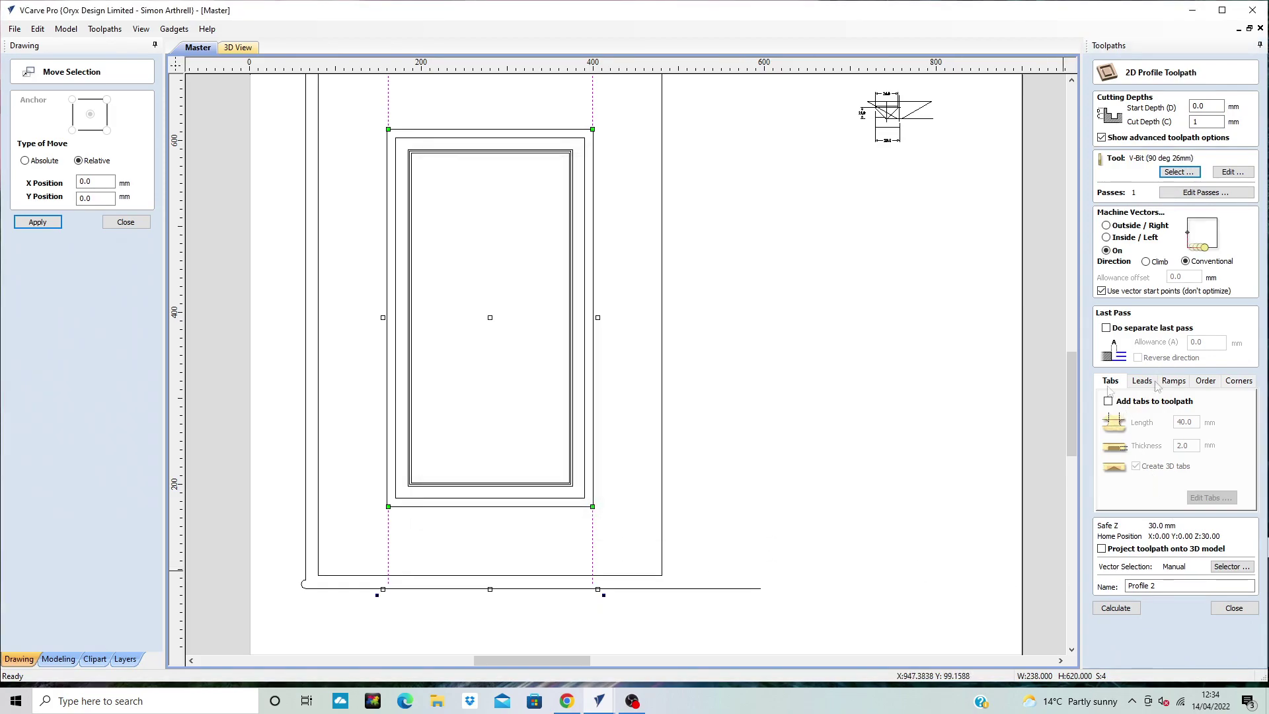
pyautogui.click(1116, 607)
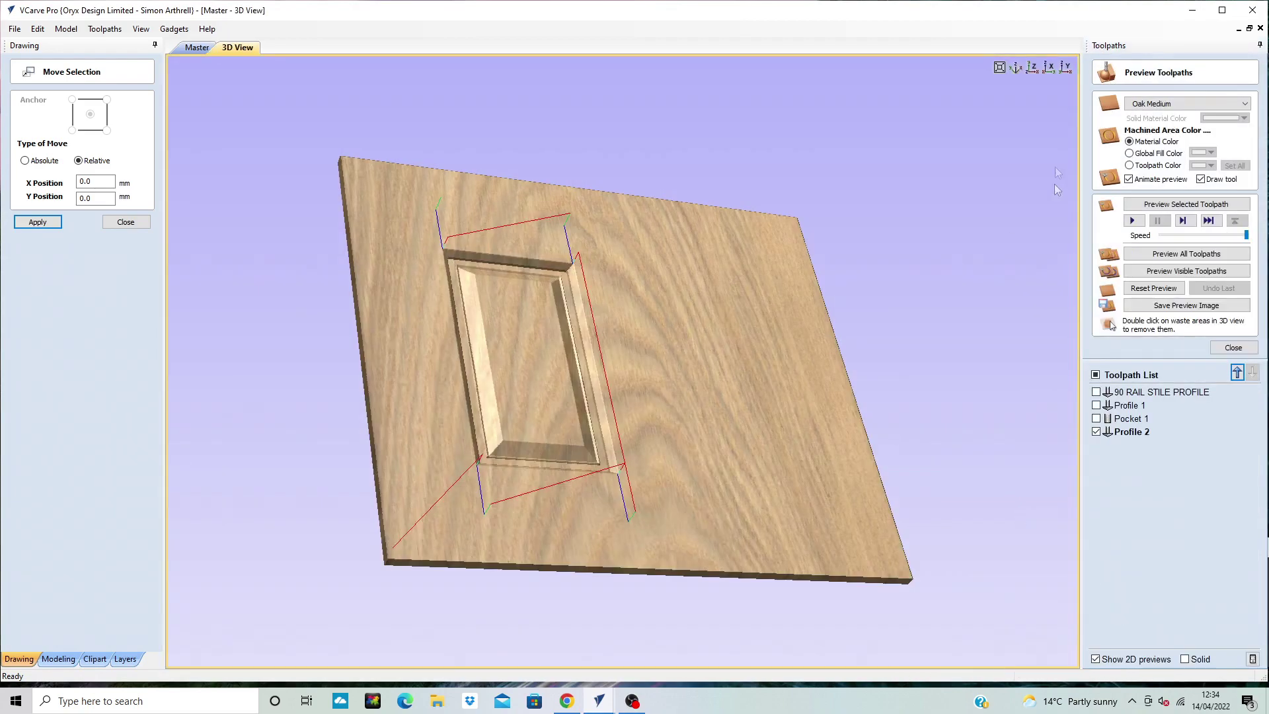
# Reset and rerun the all-toolpath simulation to inspect the joint V-grooves, then return to 2D
pyautogui.click(1175, 289)
pyautogui.click(1183, 254)
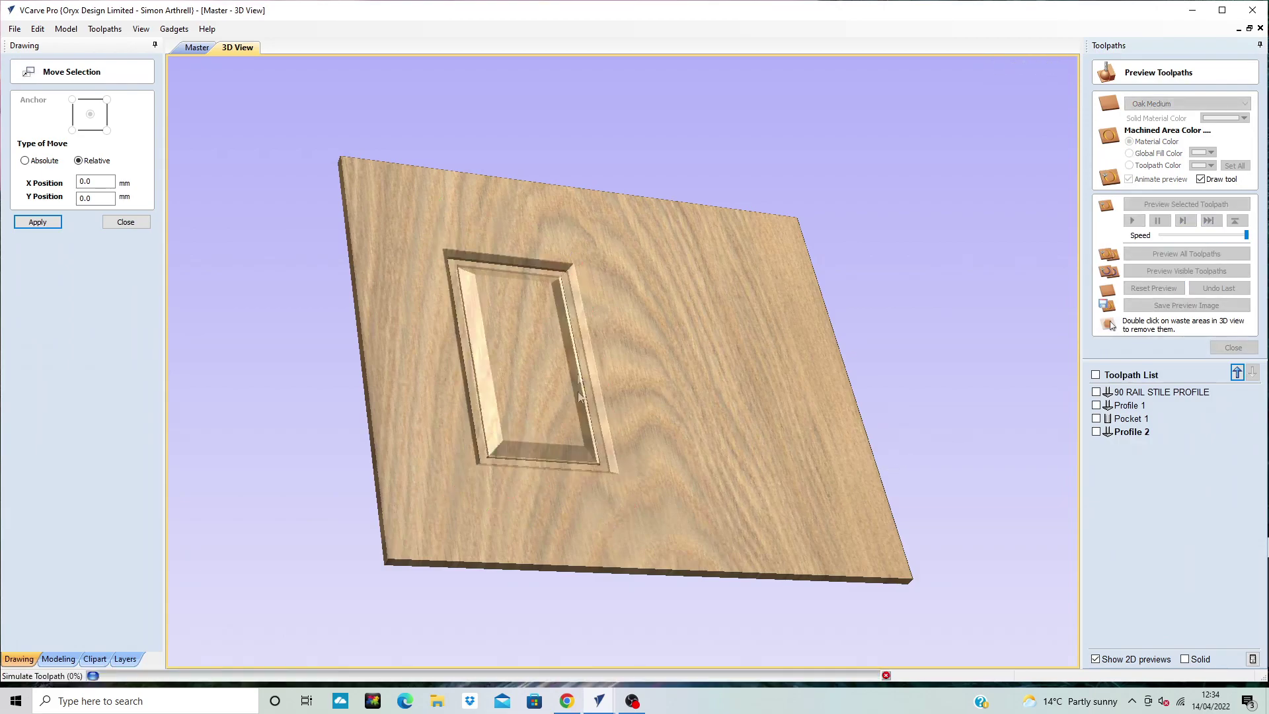
pyautogui.scroll(6, 451, 237)
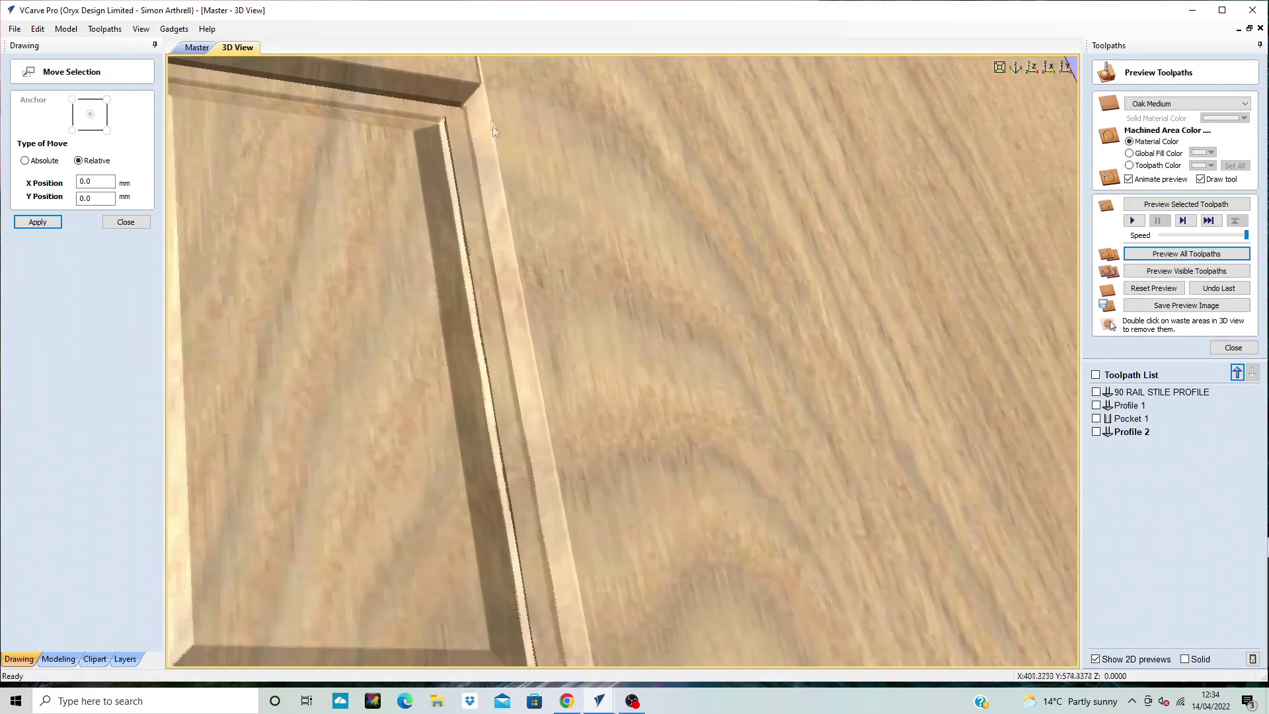
pyautogui.scroll(-7, 486, 82)
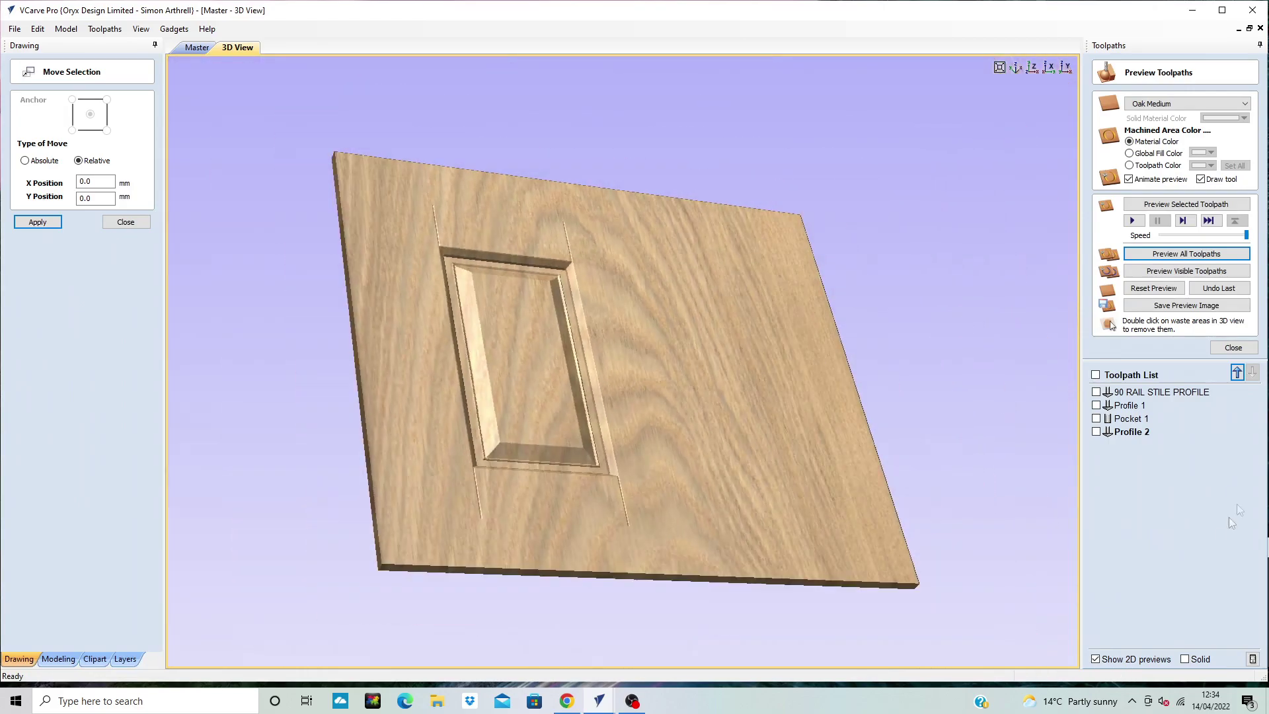
pyautogui.click(197, 47)
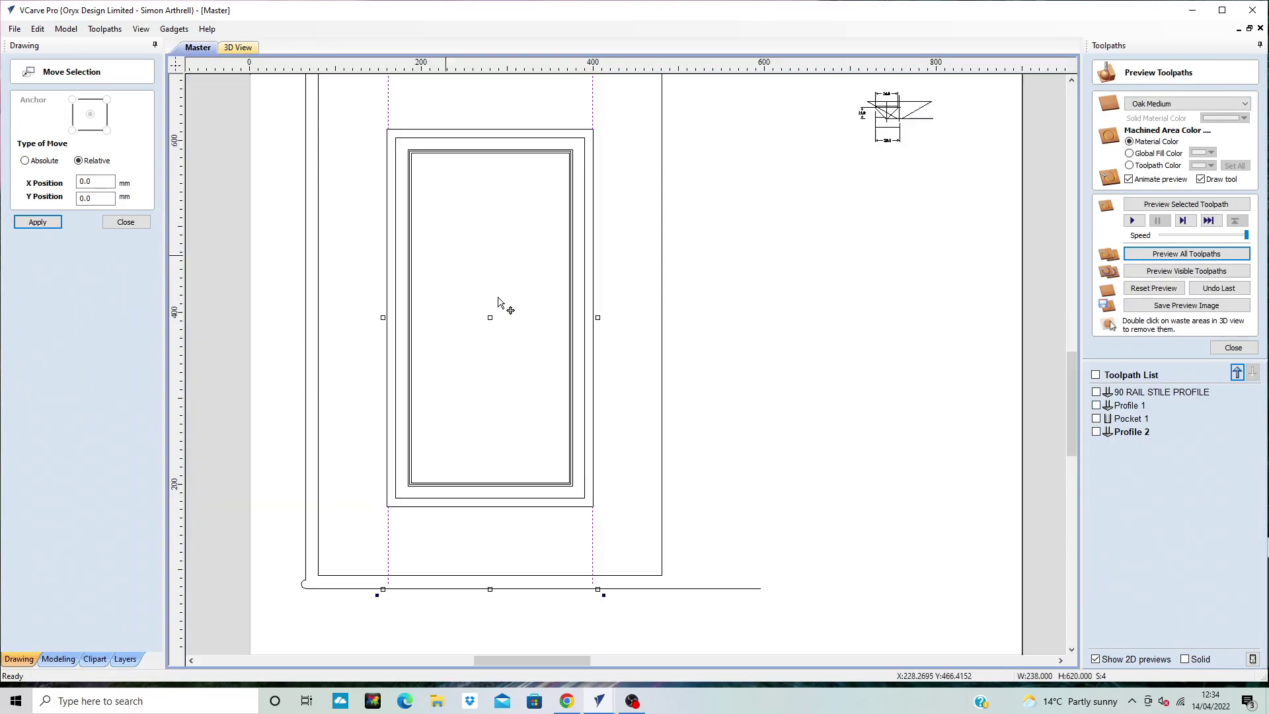
# Rename the Profile 1 toolpath to 120 PANEL RAISE
pyautogui.click(1096, 406)
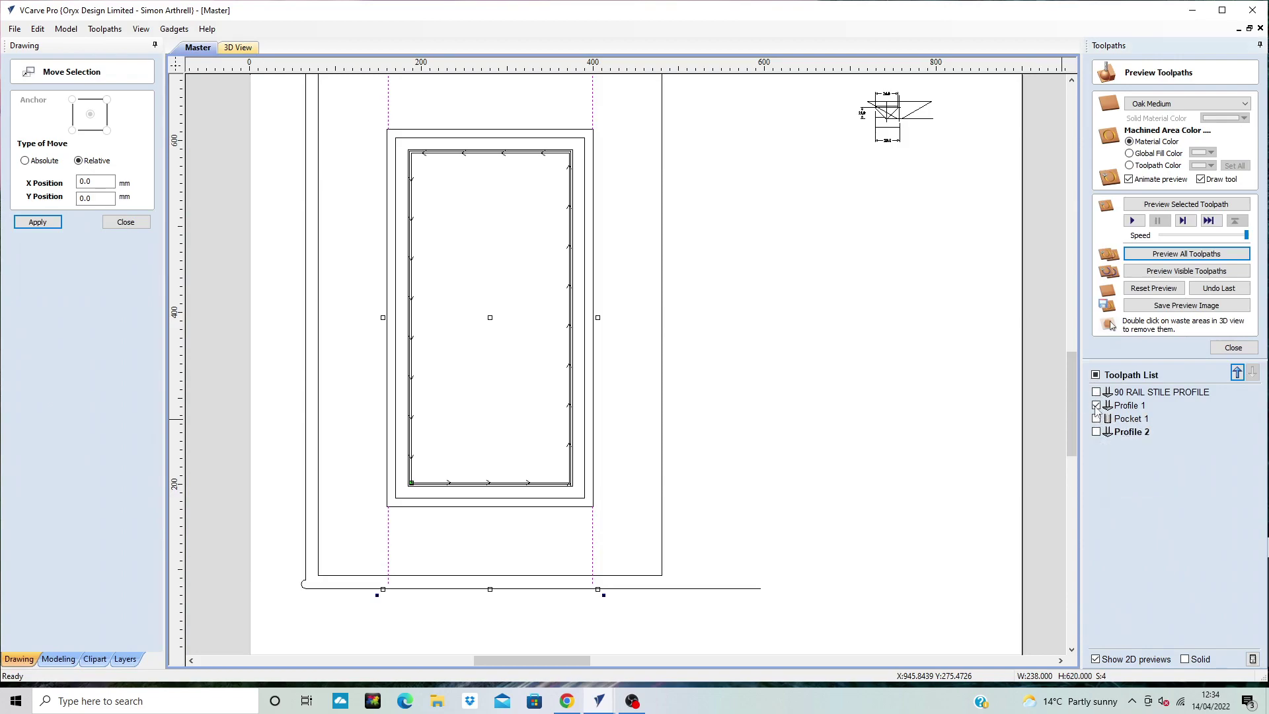
pyautogui.click(1132, 406)
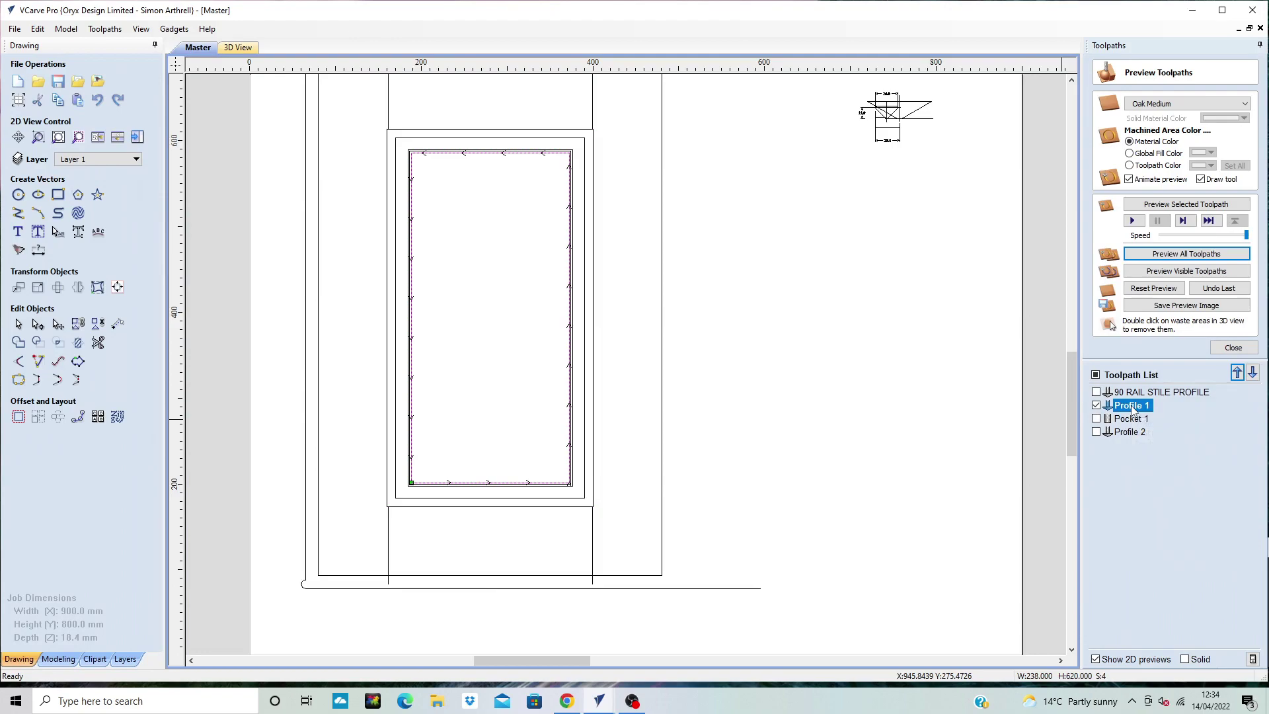
pyautogui.rightClick(1134, 407)
pyautogui.click(1169, 465)
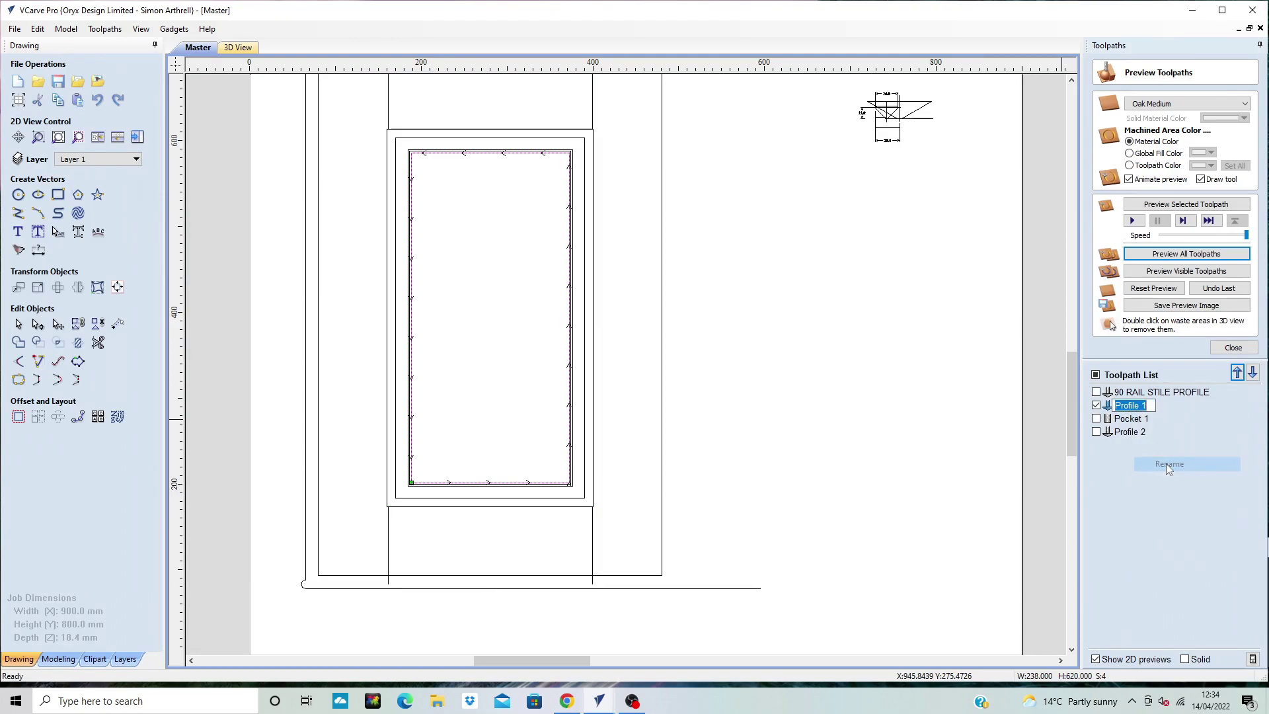
pyautogui.write('120')
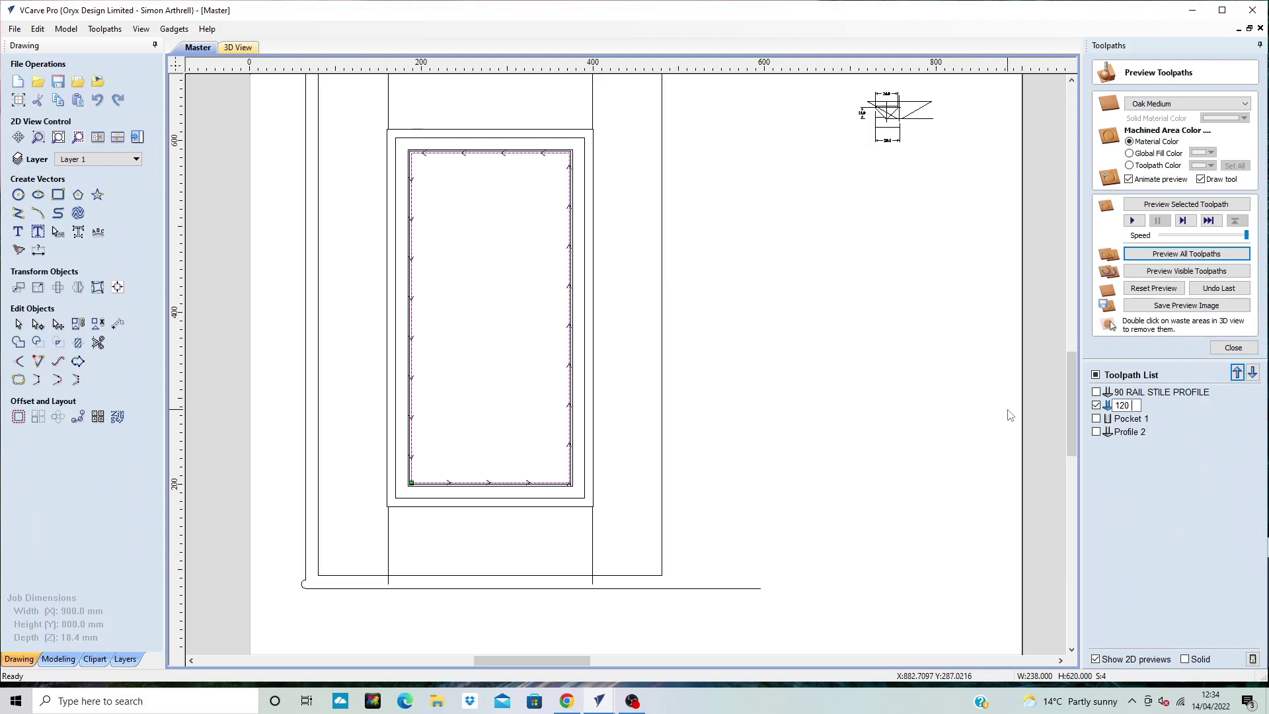
pyautogui.write(' PANEL RAI')
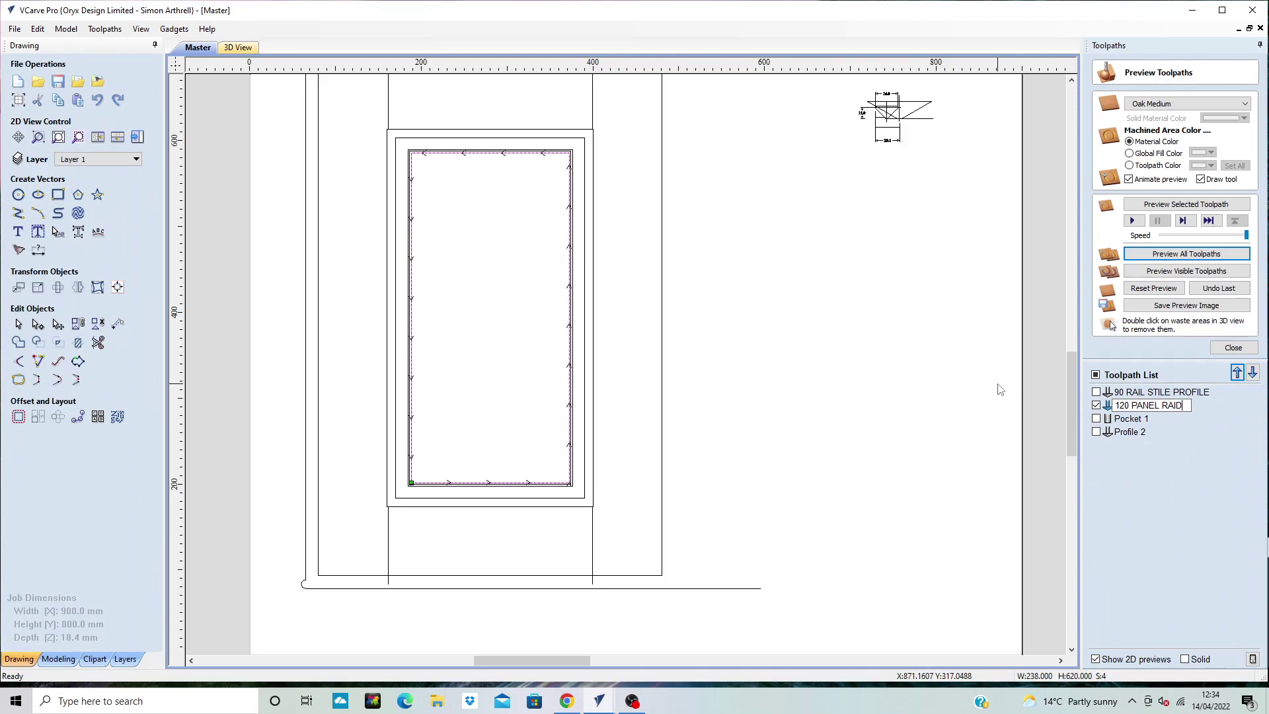
pyautogui.write('D')
pyautogui.press('BackSpace')
pyautogui.write('SE')
pyautogui.click(1097, 406)
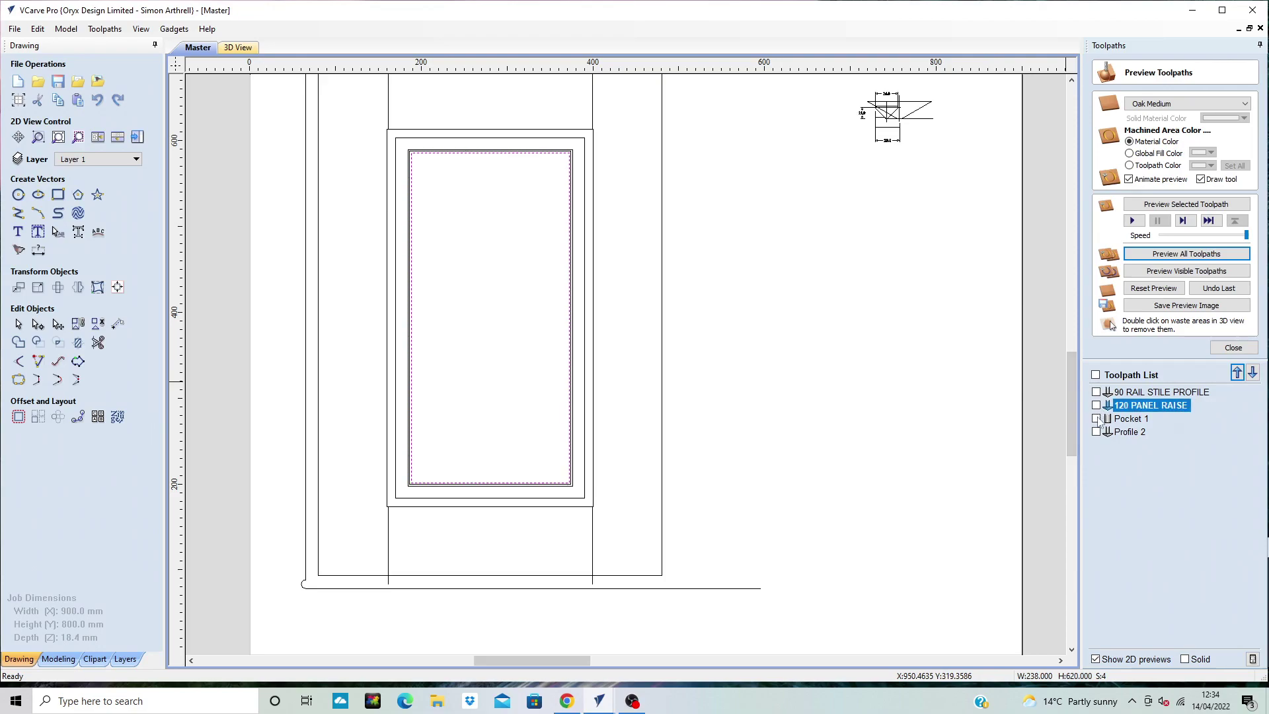
# Rename the Pocket 1 toolpath to 8MM BASE POCKET
pyautogui.click(1096, 419)
pyautogui.rightClick(1142, 425)
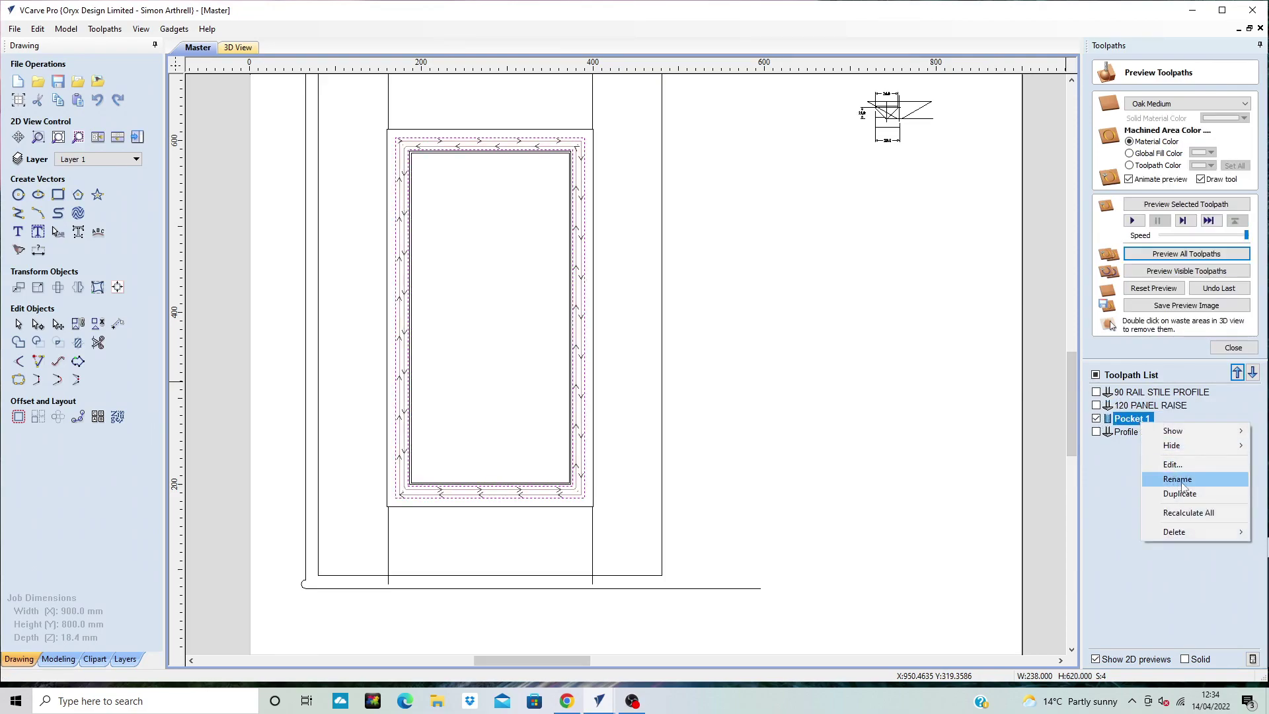
pyautogui.click(1183, 484)
pyautogui.write('BA')
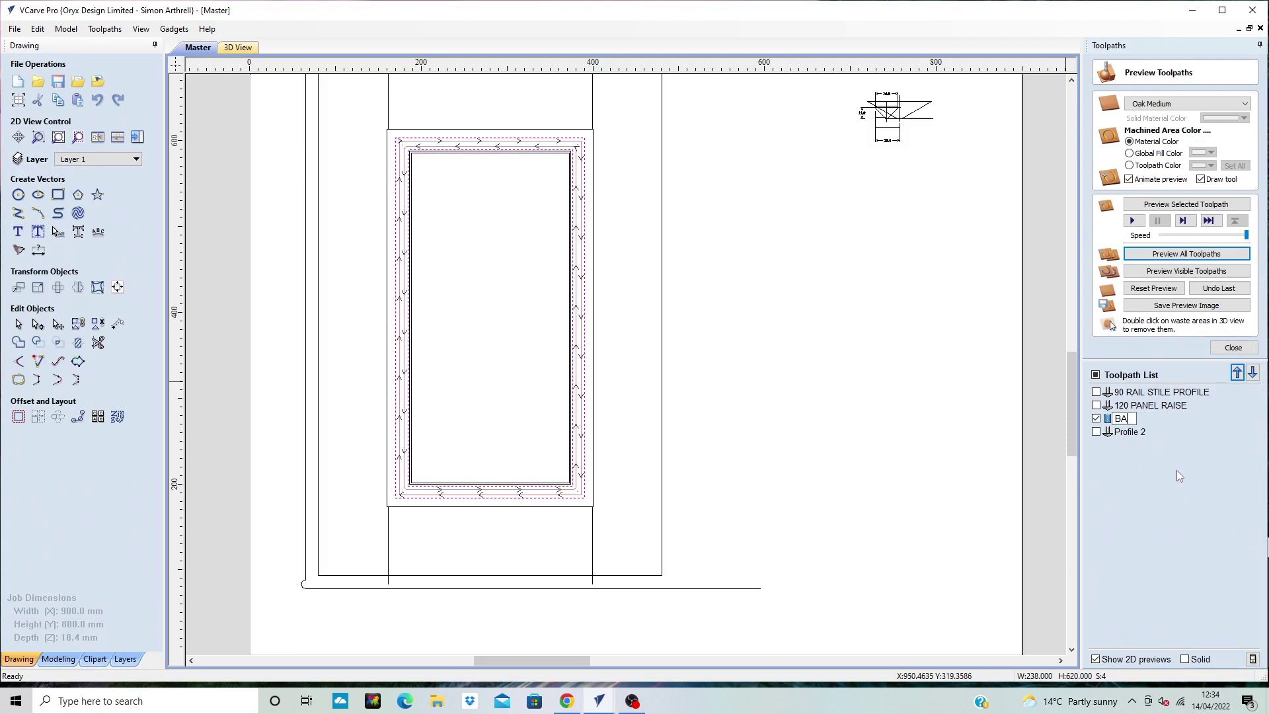
pyautogui.write('SE PO')
pyautogui.write('CKE')
pyautogui.write('T')
pyautogui.write('8MM')
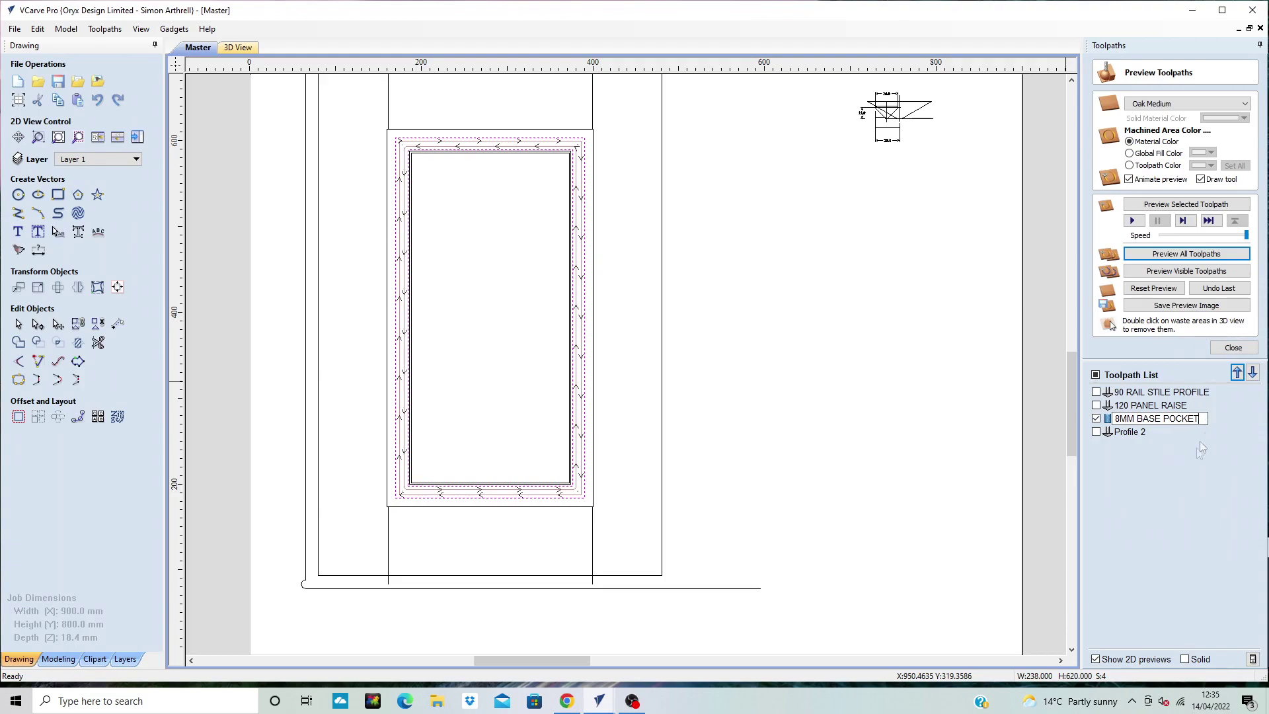
pyautogui.press('Return')
# Show Profile 2, hide 8MM BASE POCKET, and rename Profile 2 to JOINT DETAIL
pyautogui.moveTo(1106, 440)
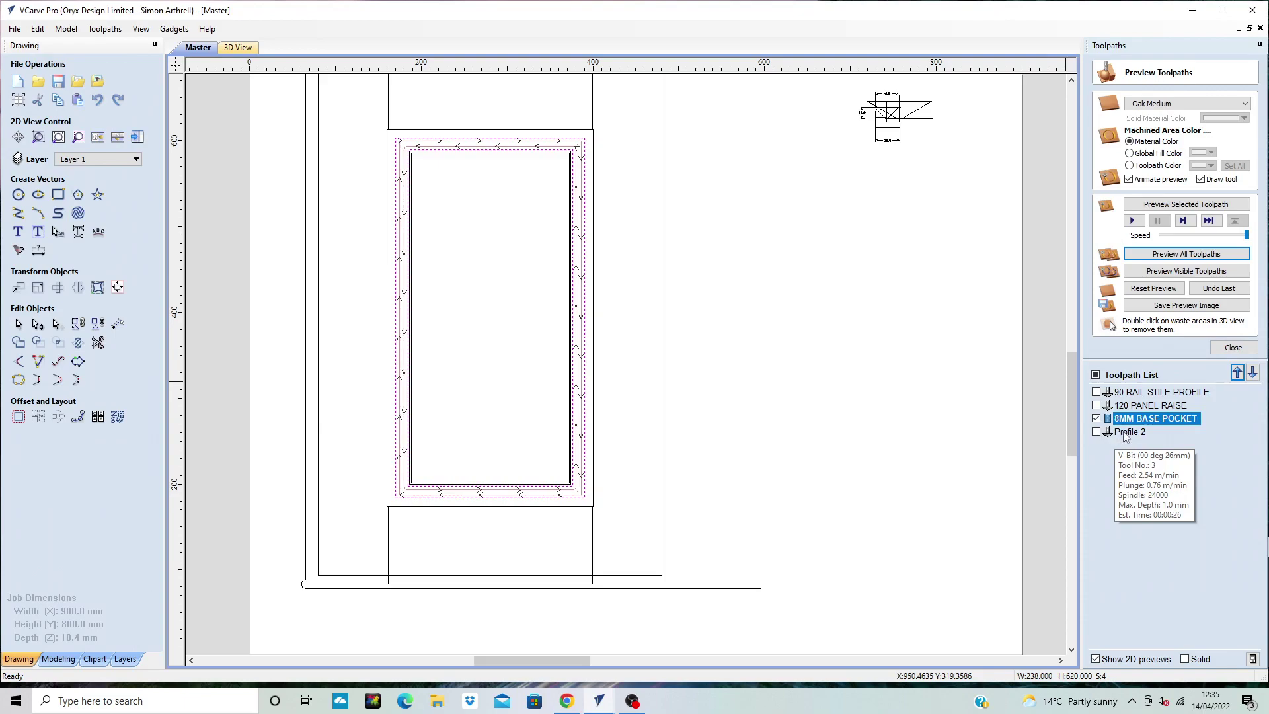
pyautogui.click(1097, 431)
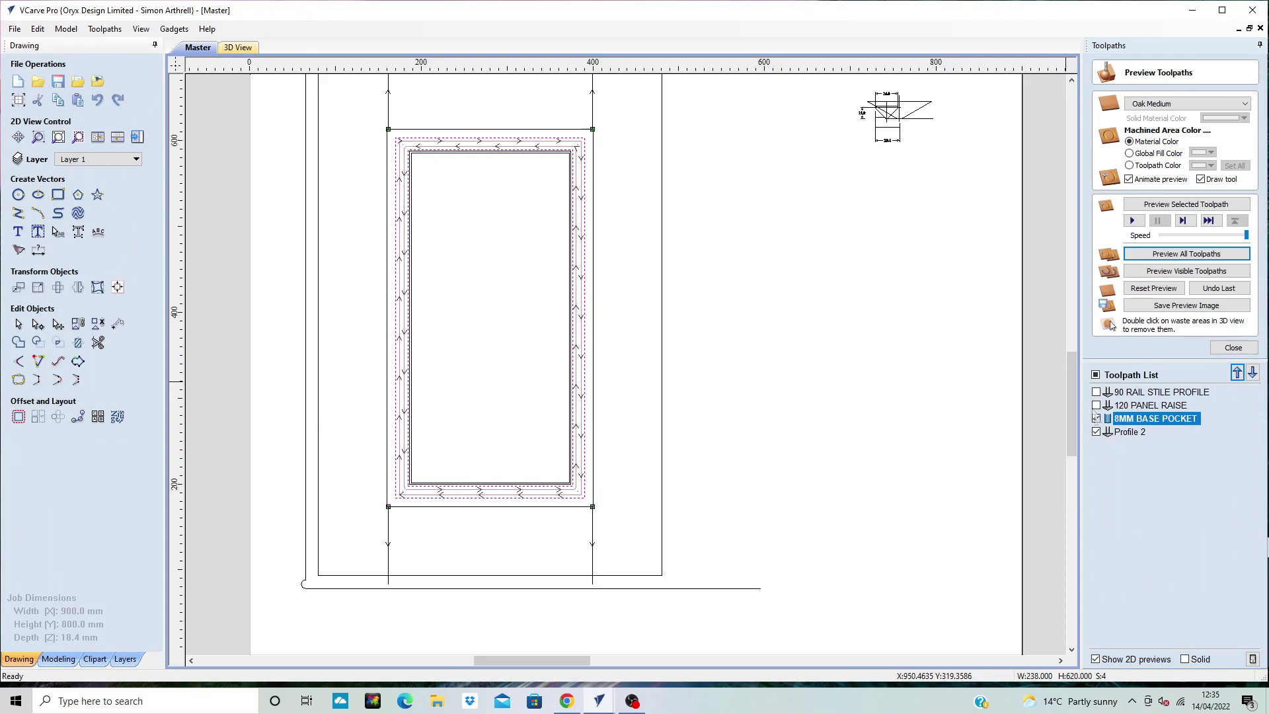
pyautogui.click(1097, 419)
pyautogui.rightClick(1132, 435)
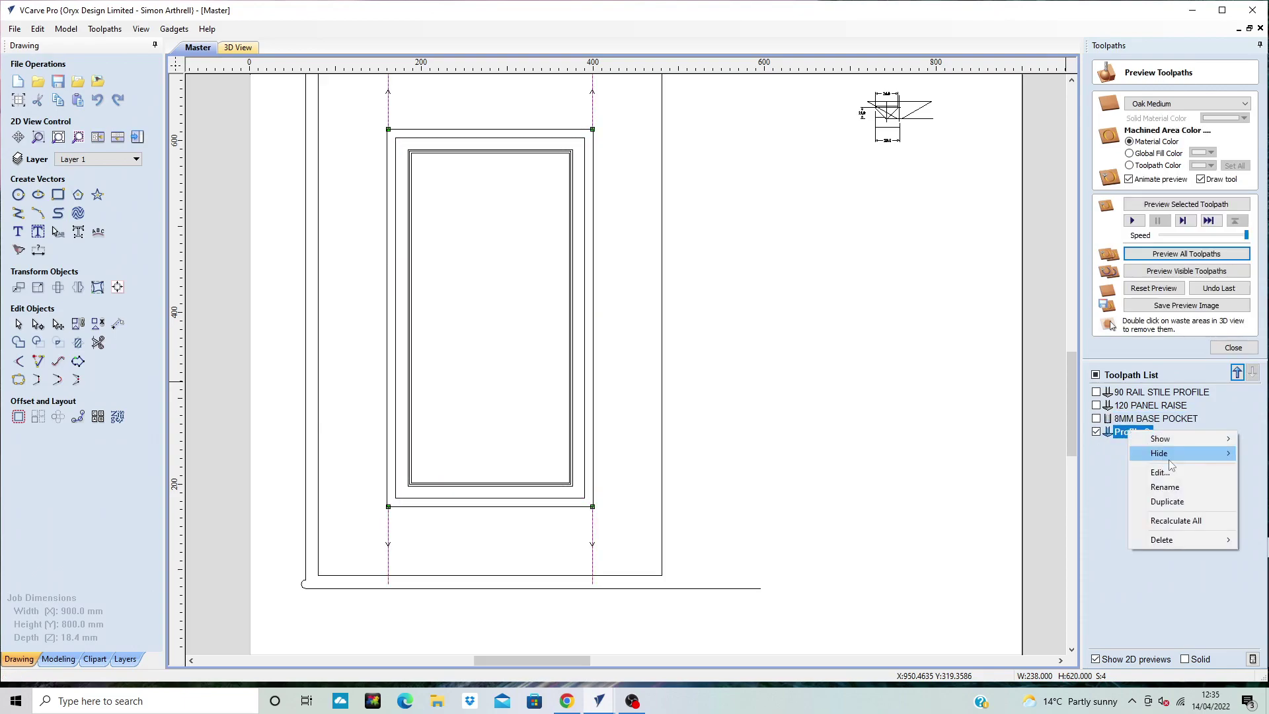
pyautogui.click(1165, 487)
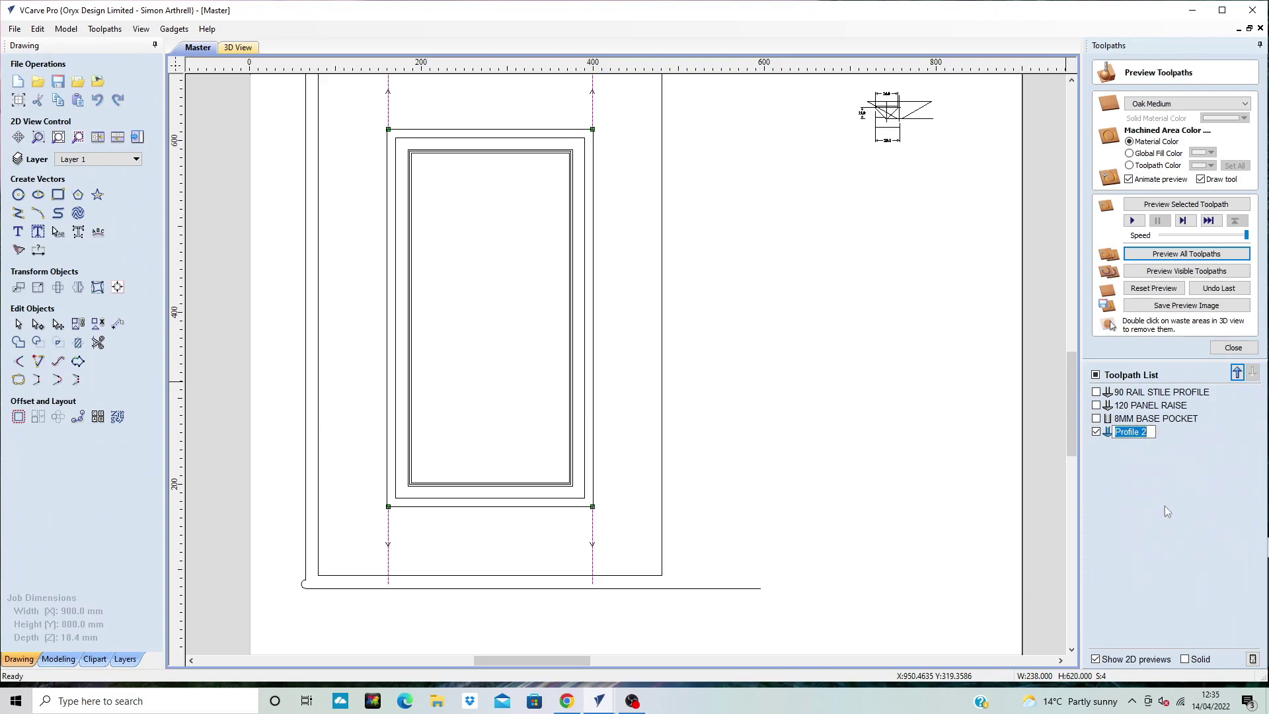
pyautogui.write('JOINT DETAIL')
pyautogui.click(1153, 443)
# Resize the outer door rectangle to width 409 and height 608 anchored at its centre
pyautogui.scroll(-2, 590, 354)
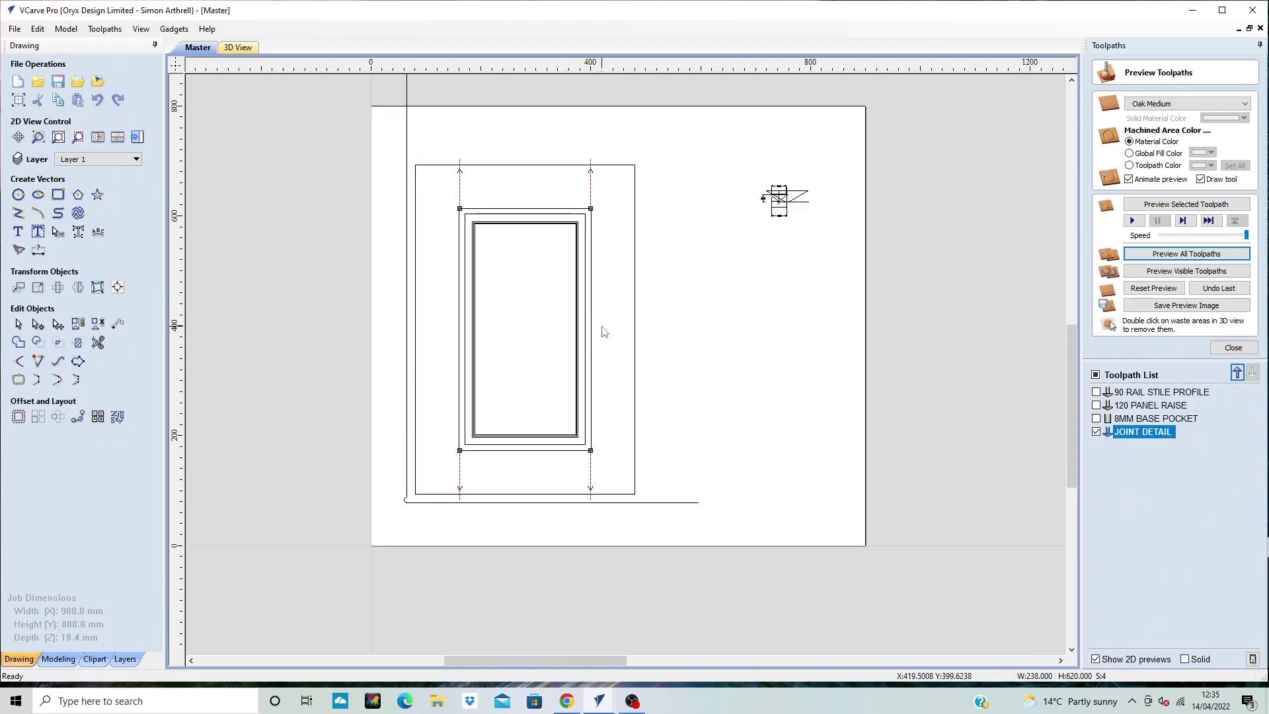
pyautogui.scroll(1, 601, 330)
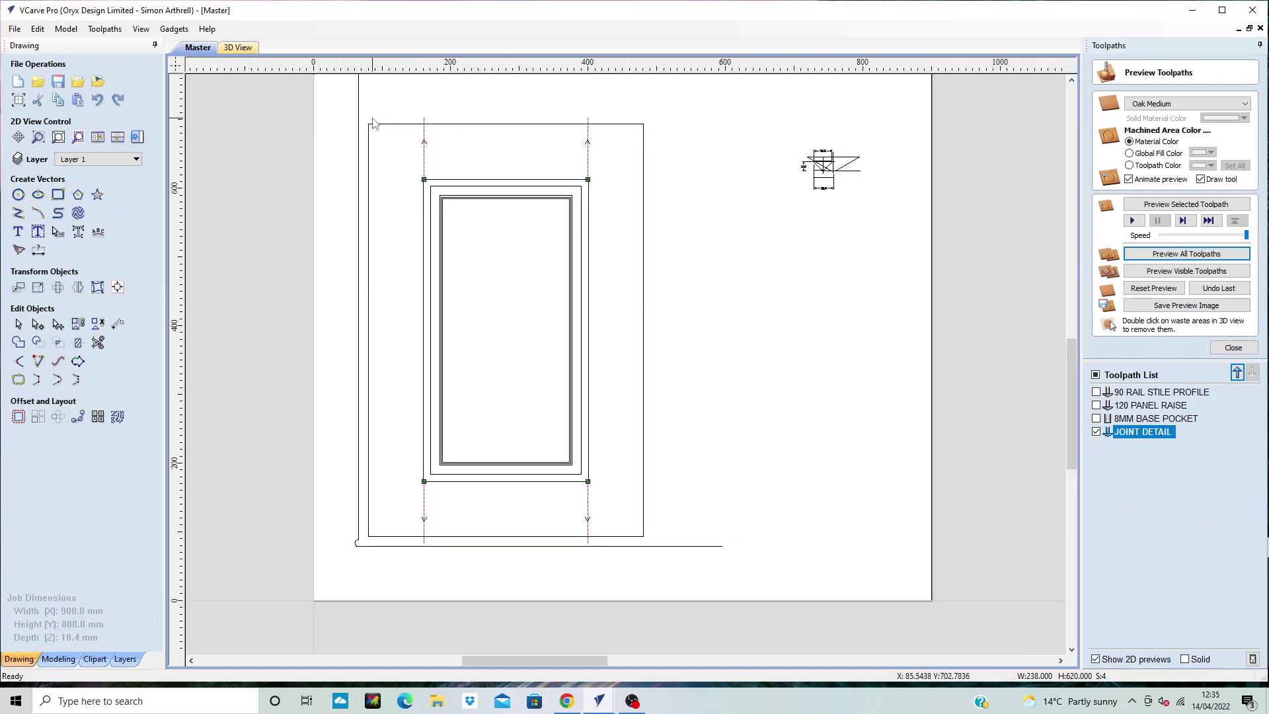
pyautogui.click(644, 322)
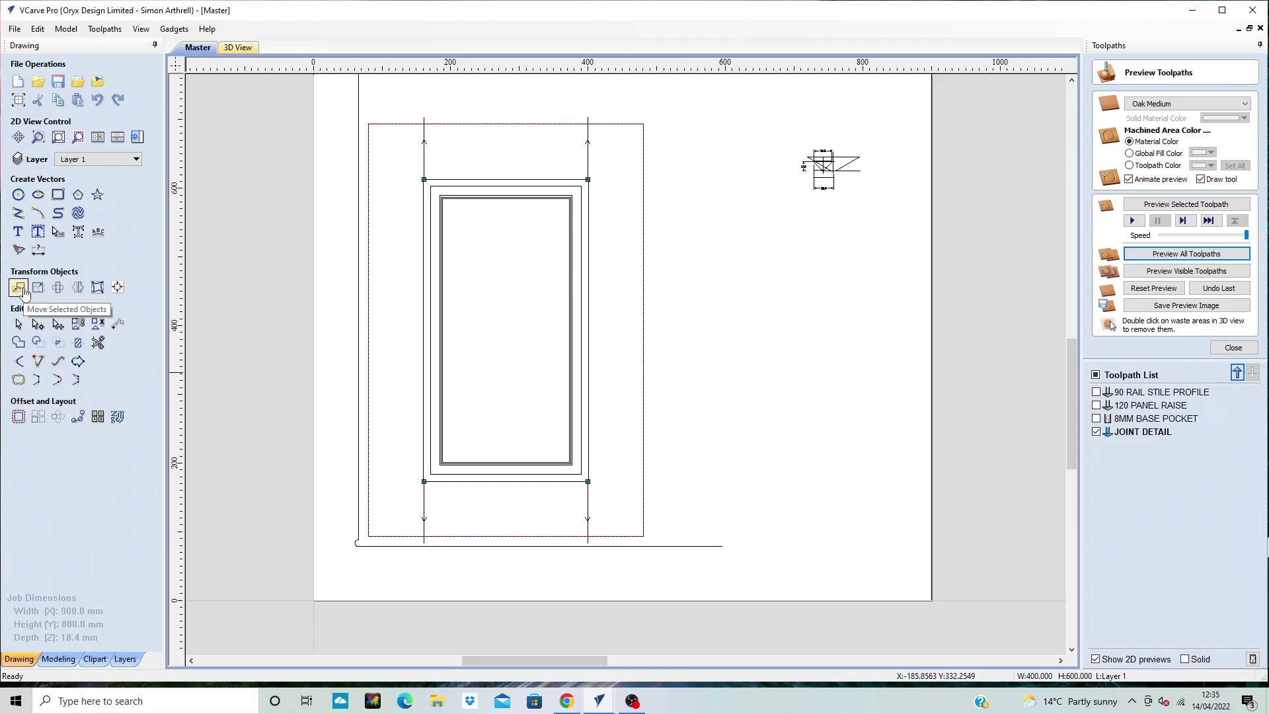
pyautogui.click(38, 287)
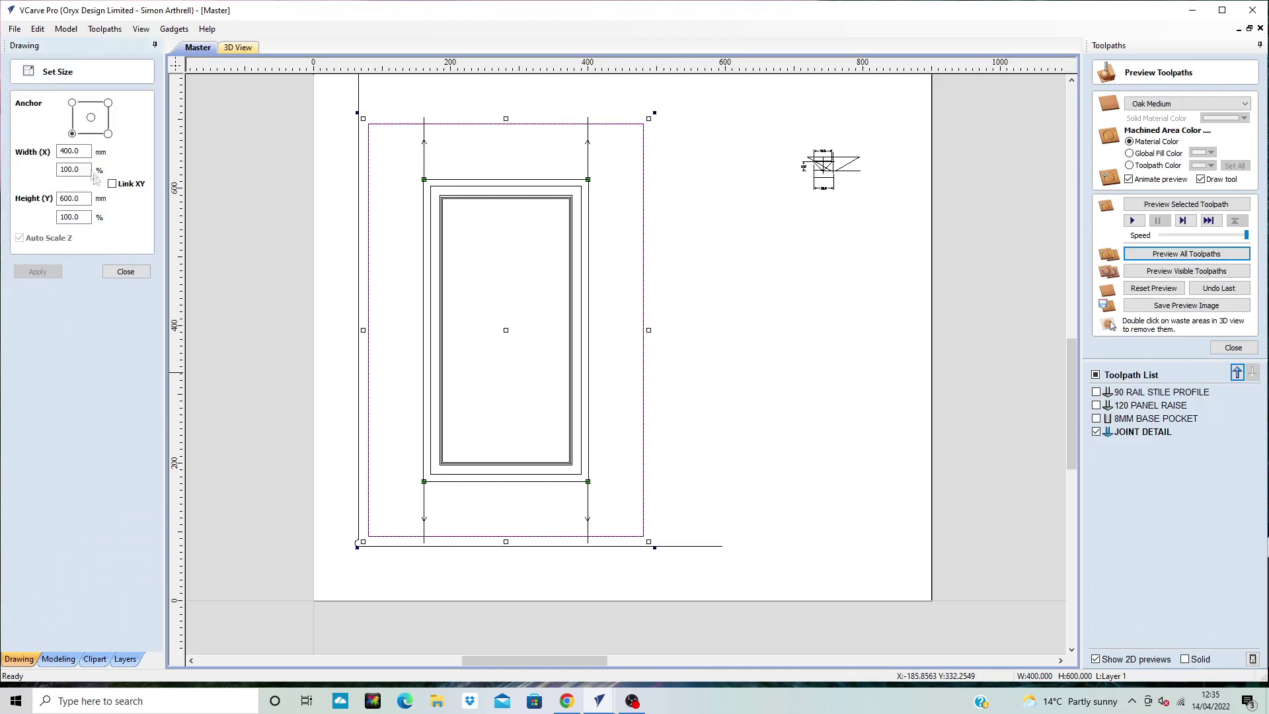
pyautogui.doubleClick(86, 152)
pyautogui.write('409')
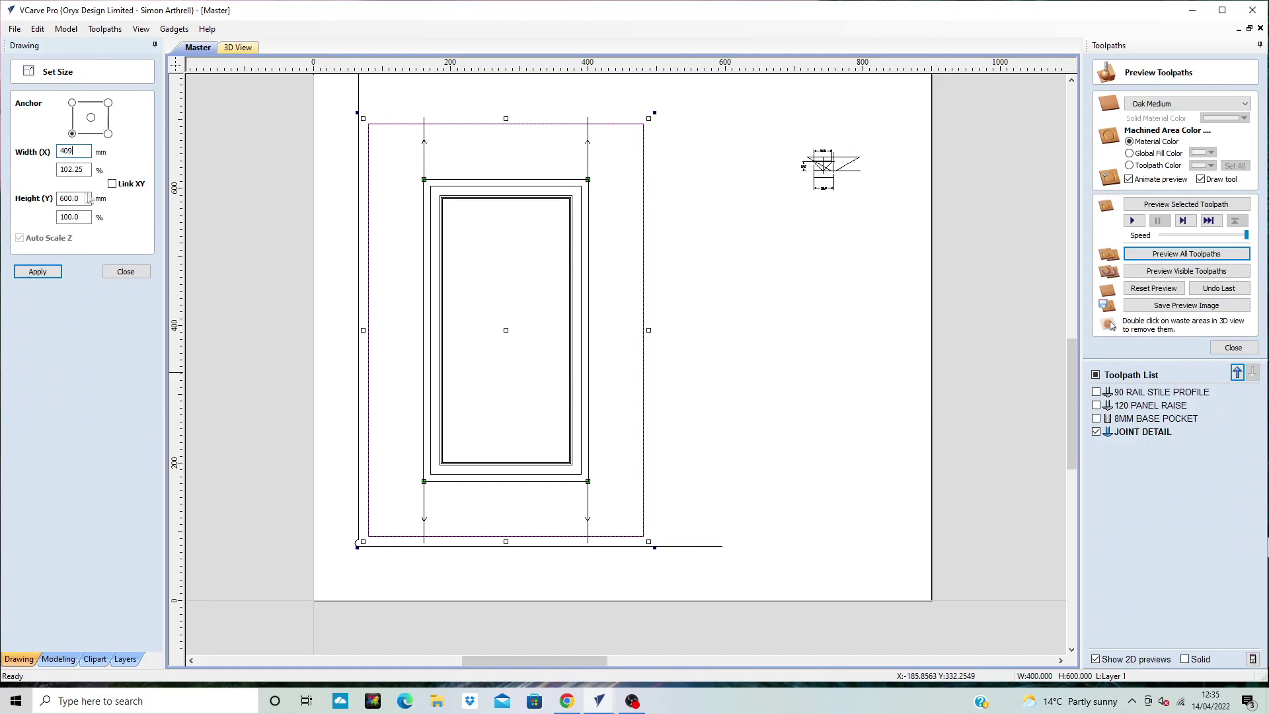
pyautogui.doubleClick(86, 198)
pyautogui.write('608')
pyautogui.click(39, 272)
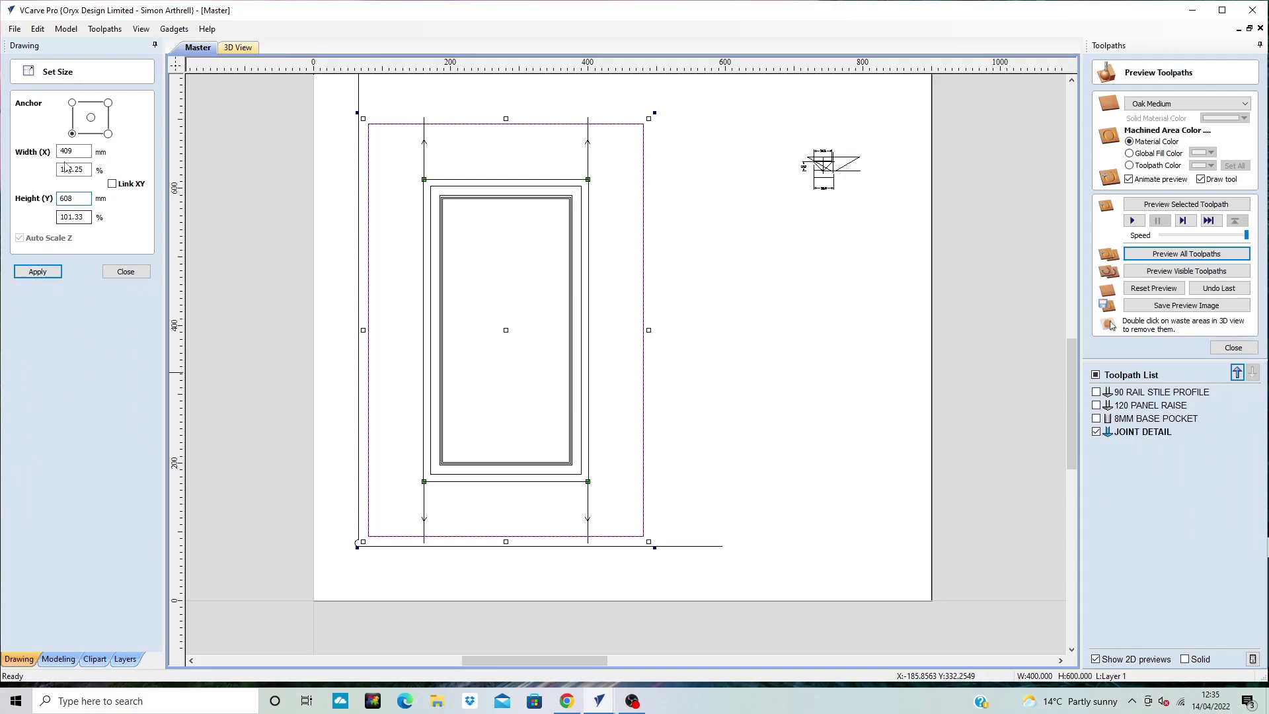
pyautogui.click(91, 117)
pyautogui.click(38, 272)
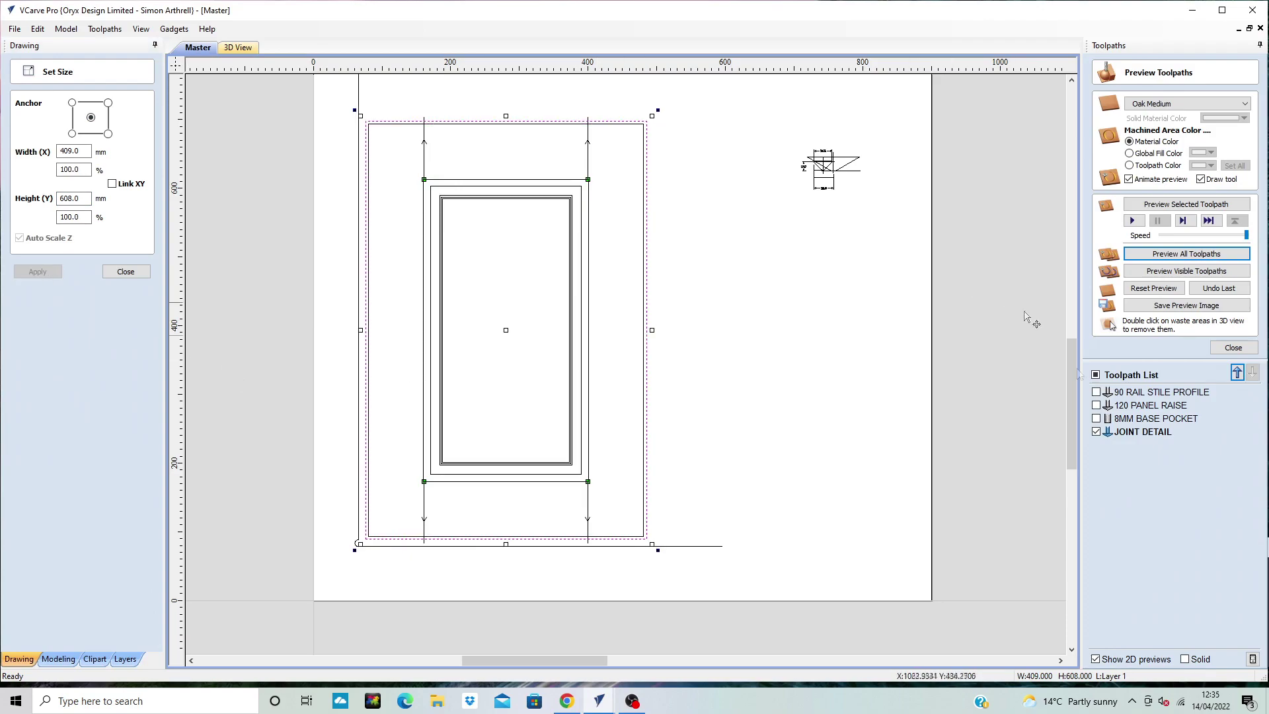
# Create and calculate a 5 mm deep V-bit profile toolpath with ramps added
pyautogui.click(1234, 348)
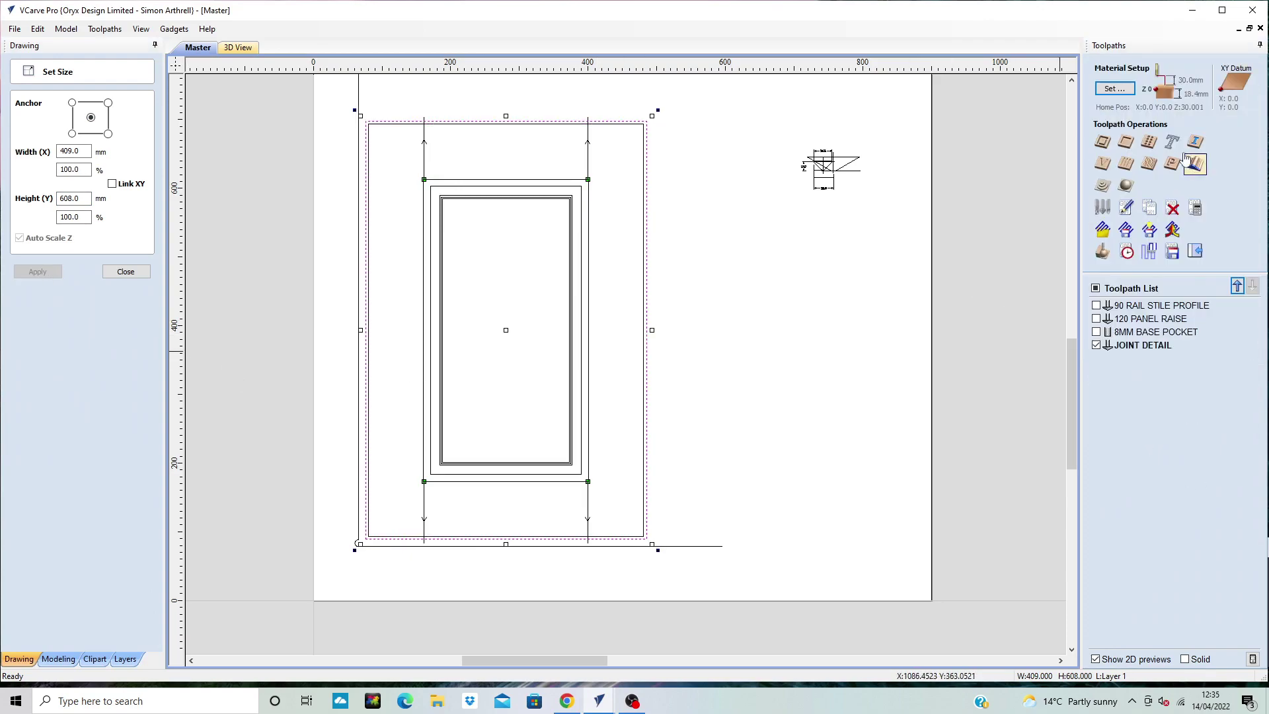
pyautogui.click(1127, 144)
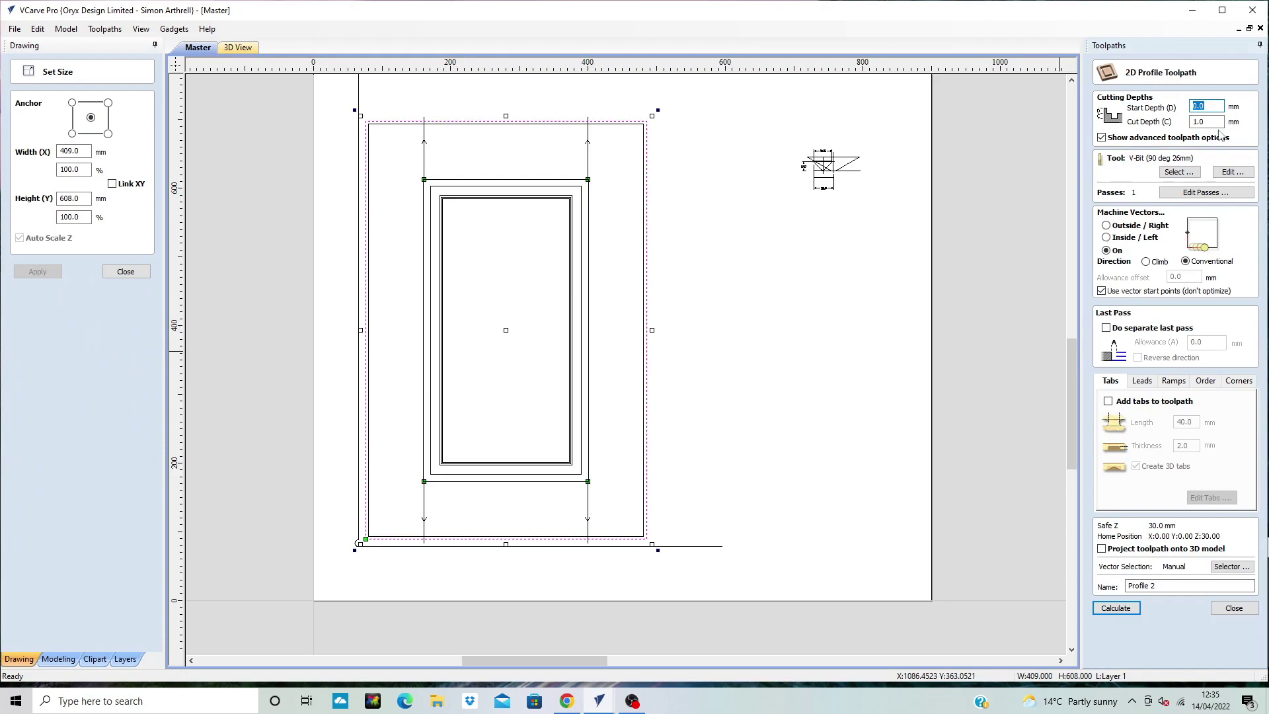
pyautogui.press('Tab')
pyautogui.press('BackSpace')
pyautogui.click(1175, 380)
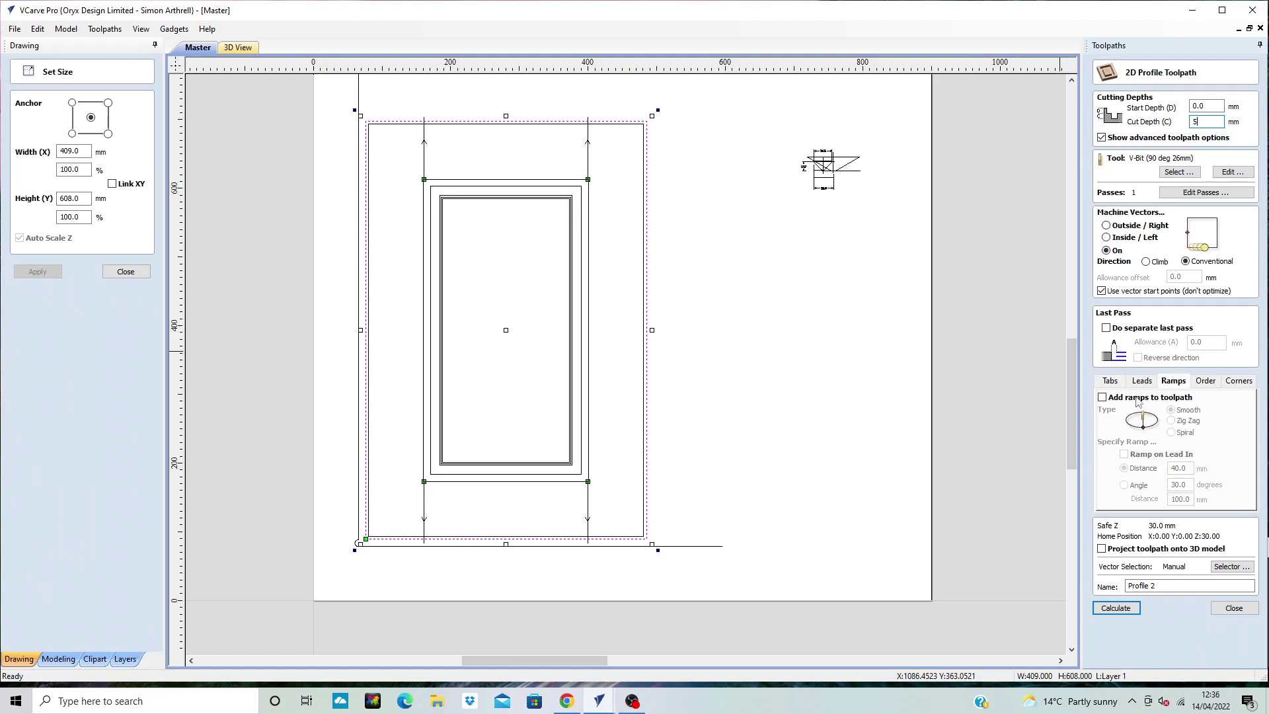
pyautogui.click(1103, 397)
pyautogui.click(1116, 607)
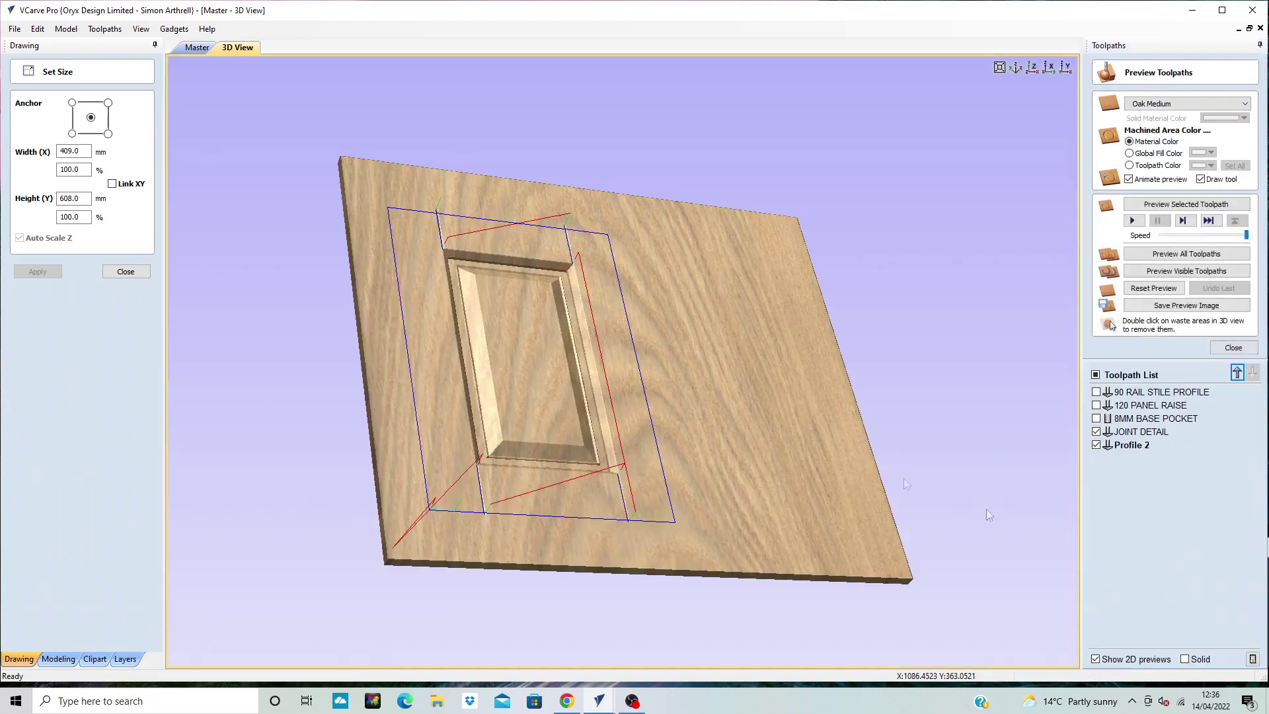
# Preview all toolpaths on the door, then rename Profile 2 to 90 CHAMFER
pyautogui.click(1203, 255)
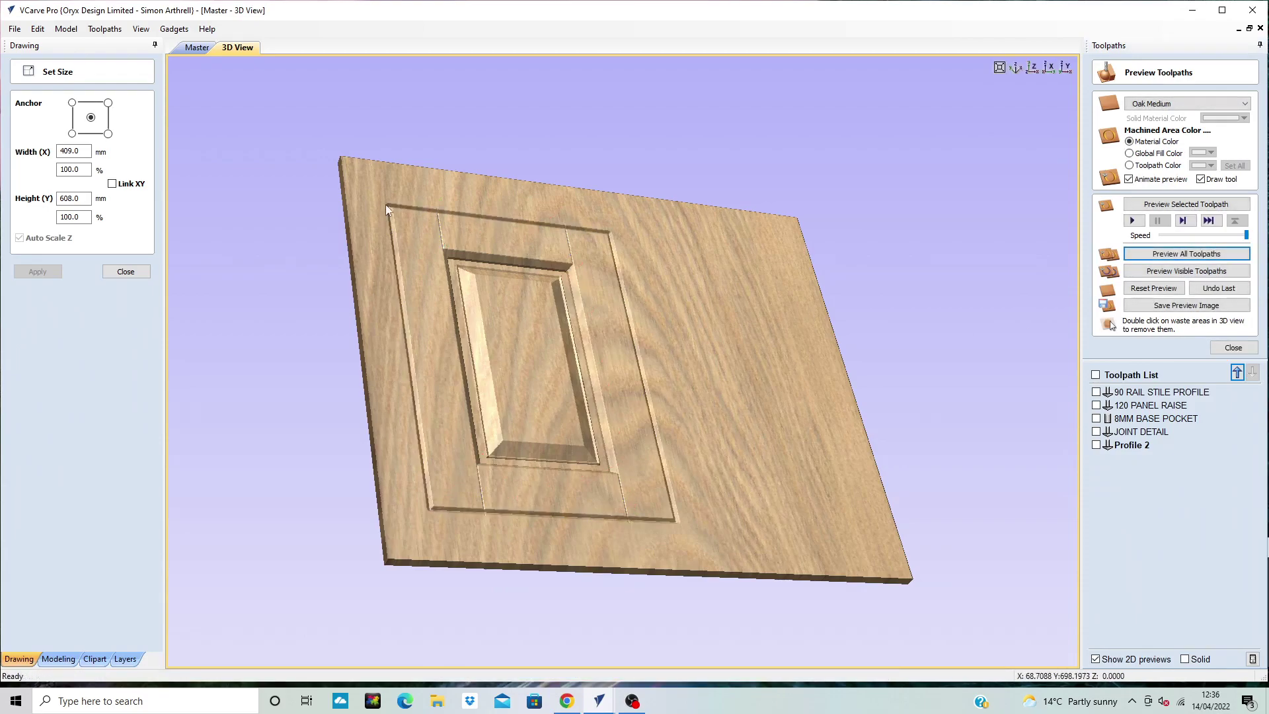
pyautogui.click(1144, 452)
pyautogui.rightClick(1143, 452)
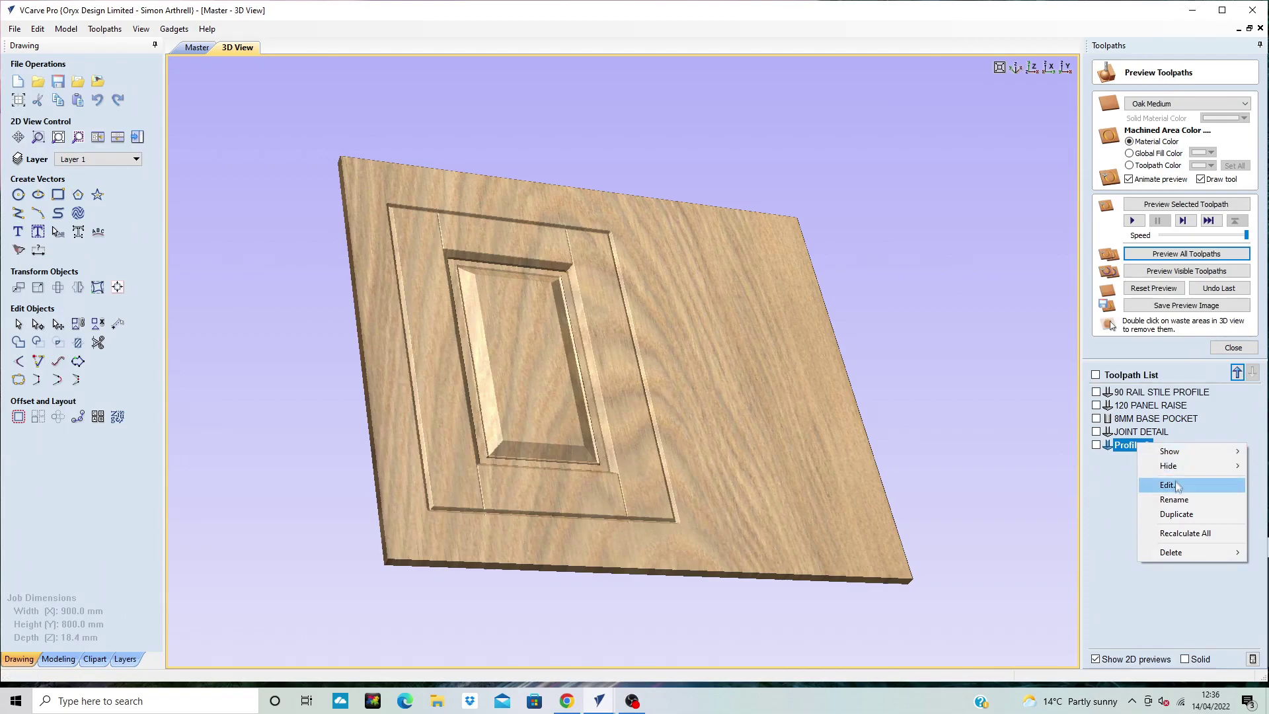
pyautogui.click(1174, 500)
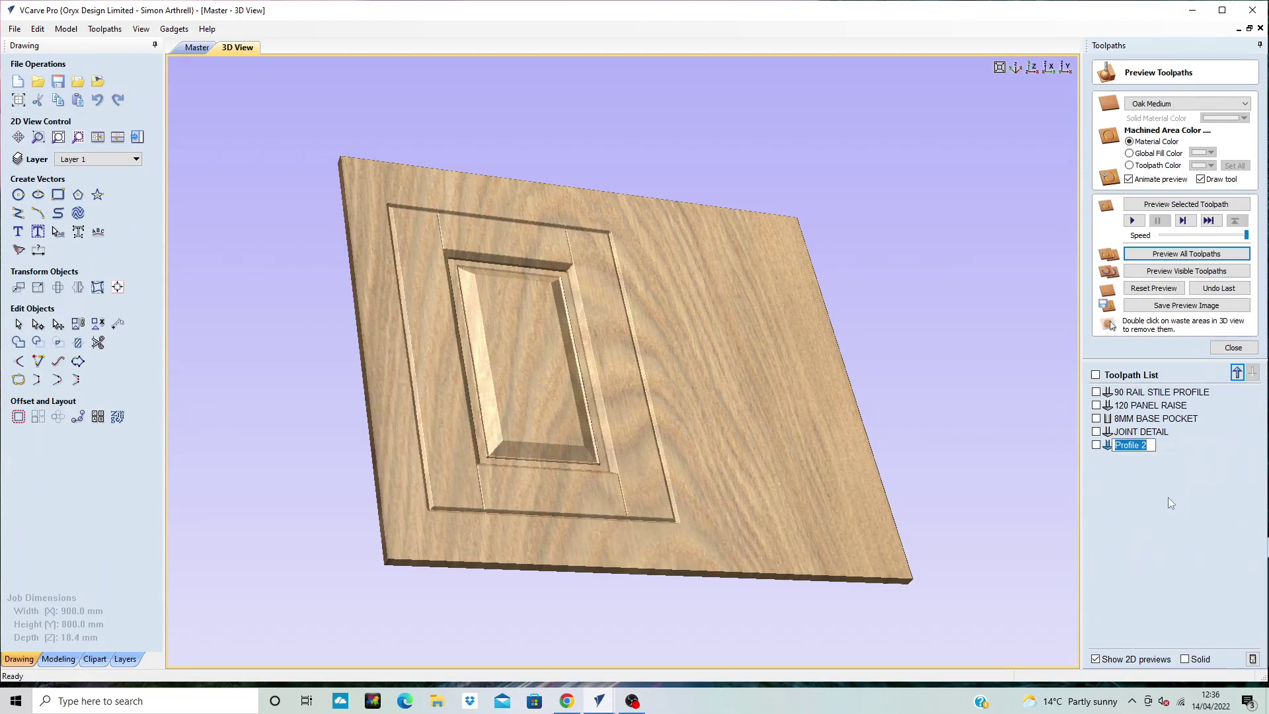
pyautogui.write('90 CHAMFER')
pyautogui.press('Return')
# Select the door outline and set up a profile toolpath 18.4 mm deep using End Mill (8 mm)Ply
pyautogui.click(197, 47)
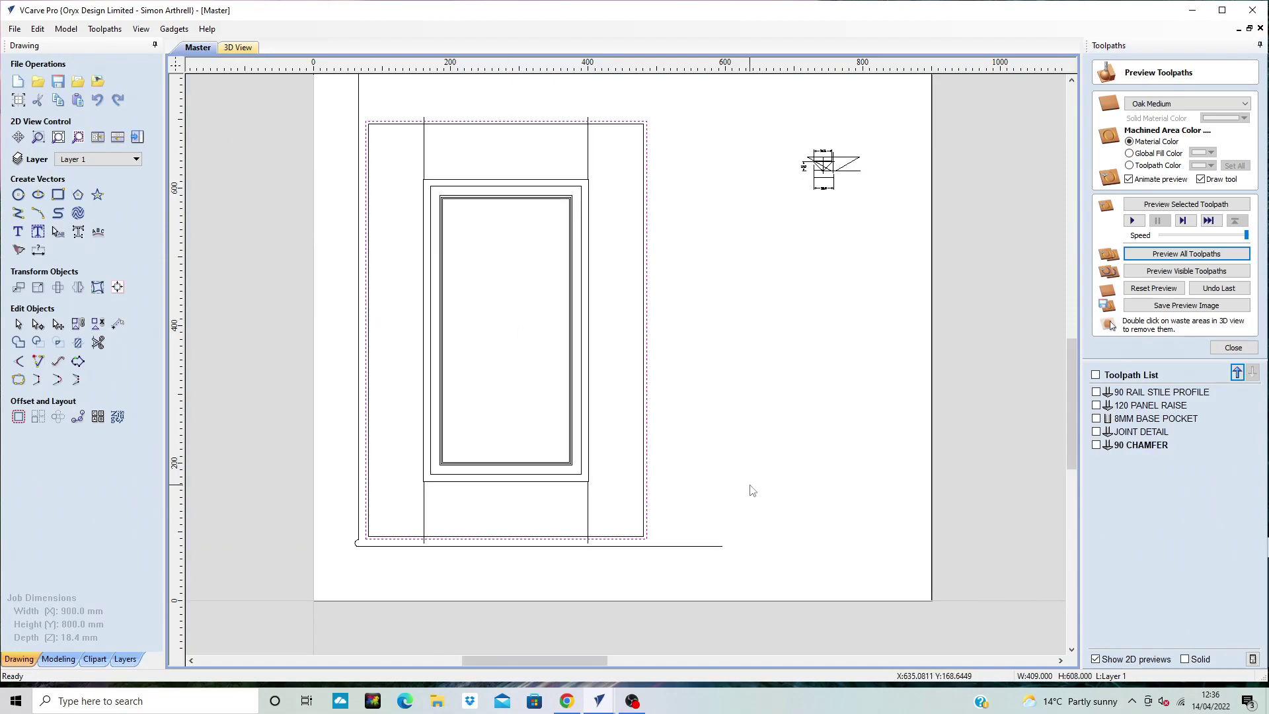
pyautogui.click(624, 131)
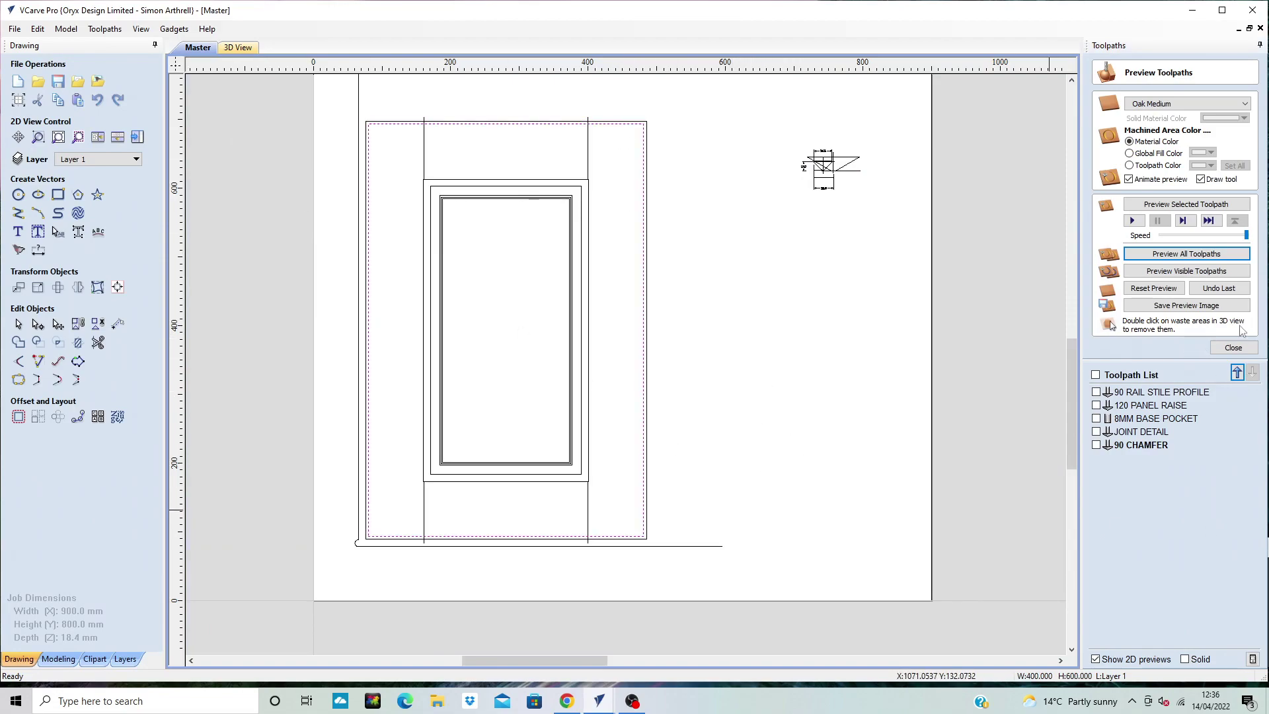
pyautogui.click(1234, 349)
pyautogui.click(1105, 142)
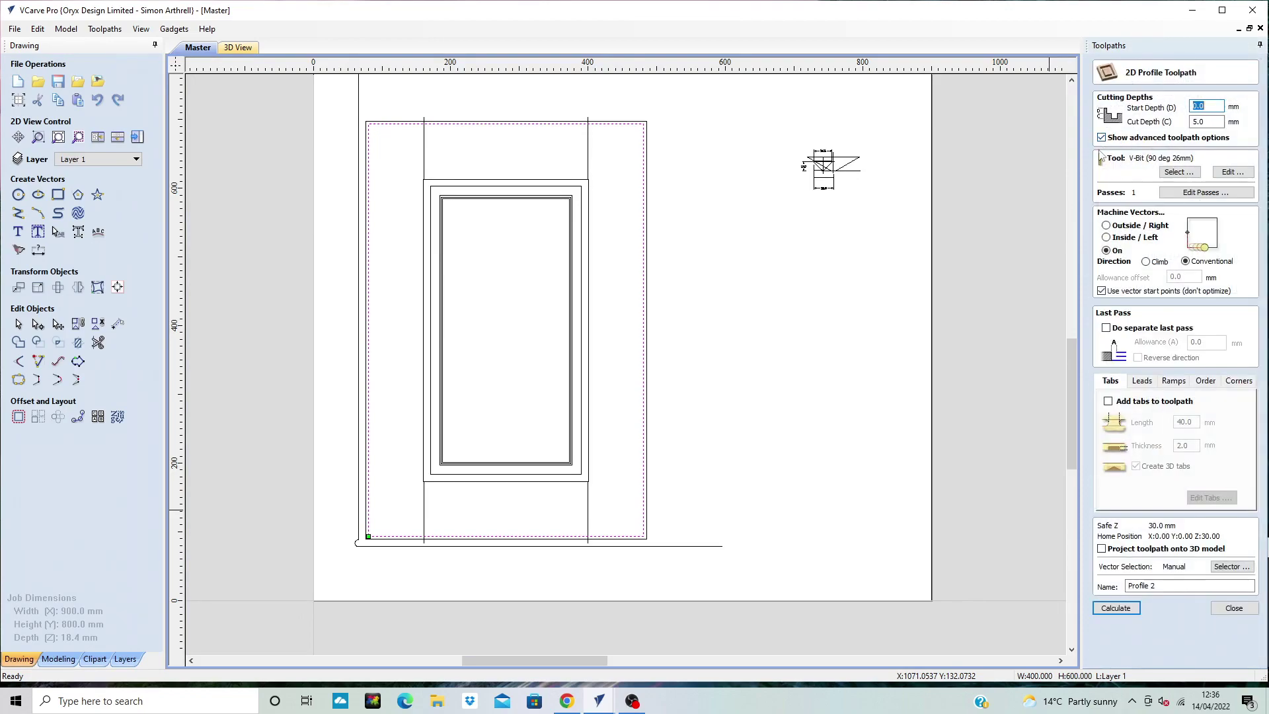
pyautogui.doubleClick(1218, 121)
pyautogui.click(1181, 172)
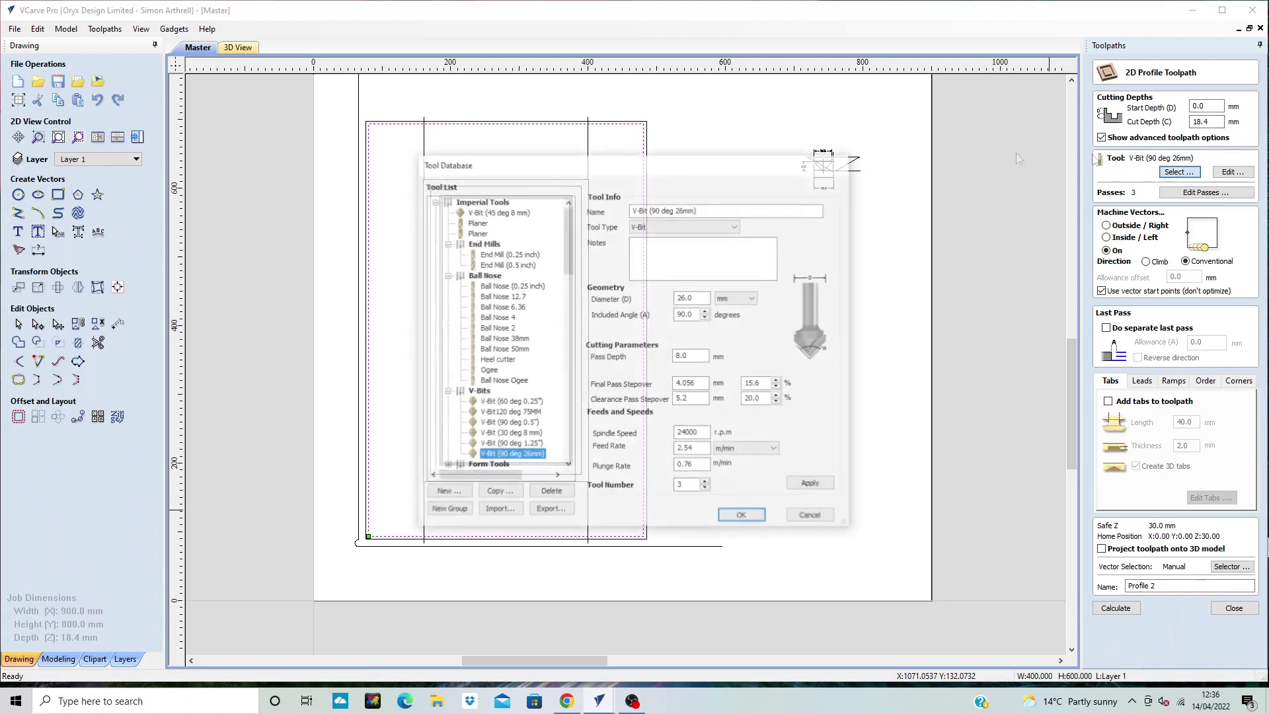
pyautogui.scroll(-10, 525, 370)
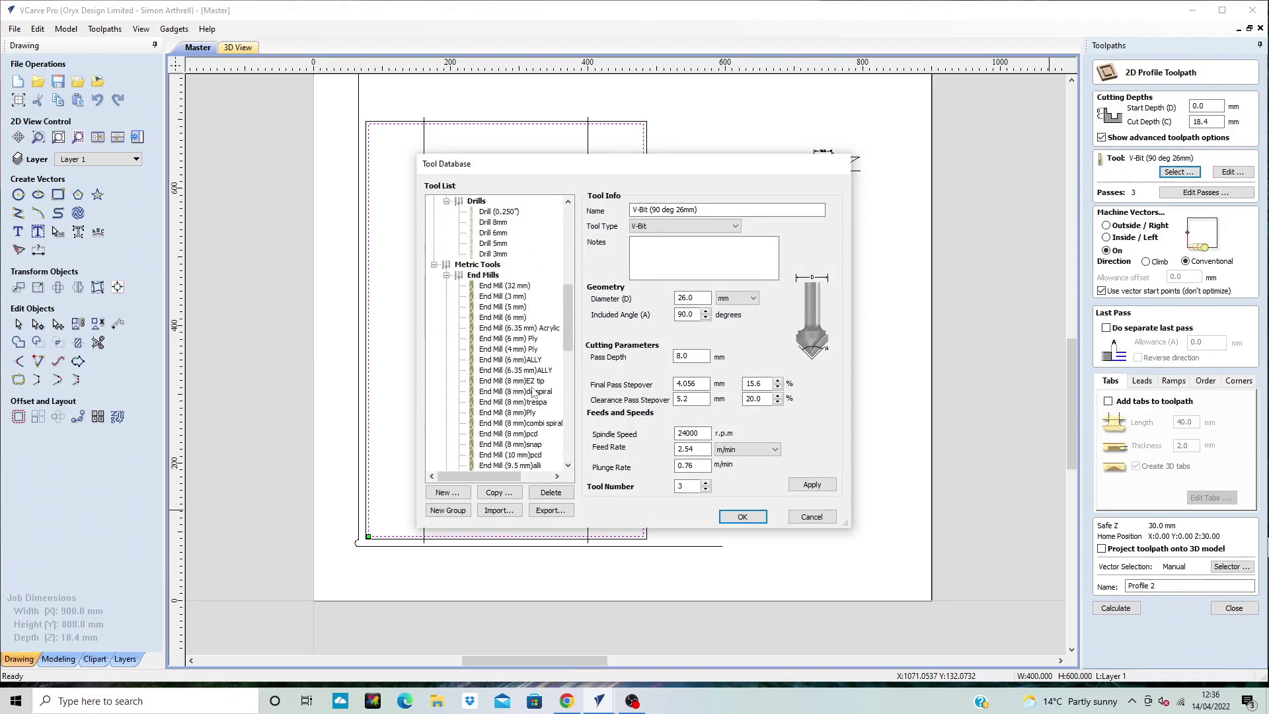
pyautogui.click(527, 414)
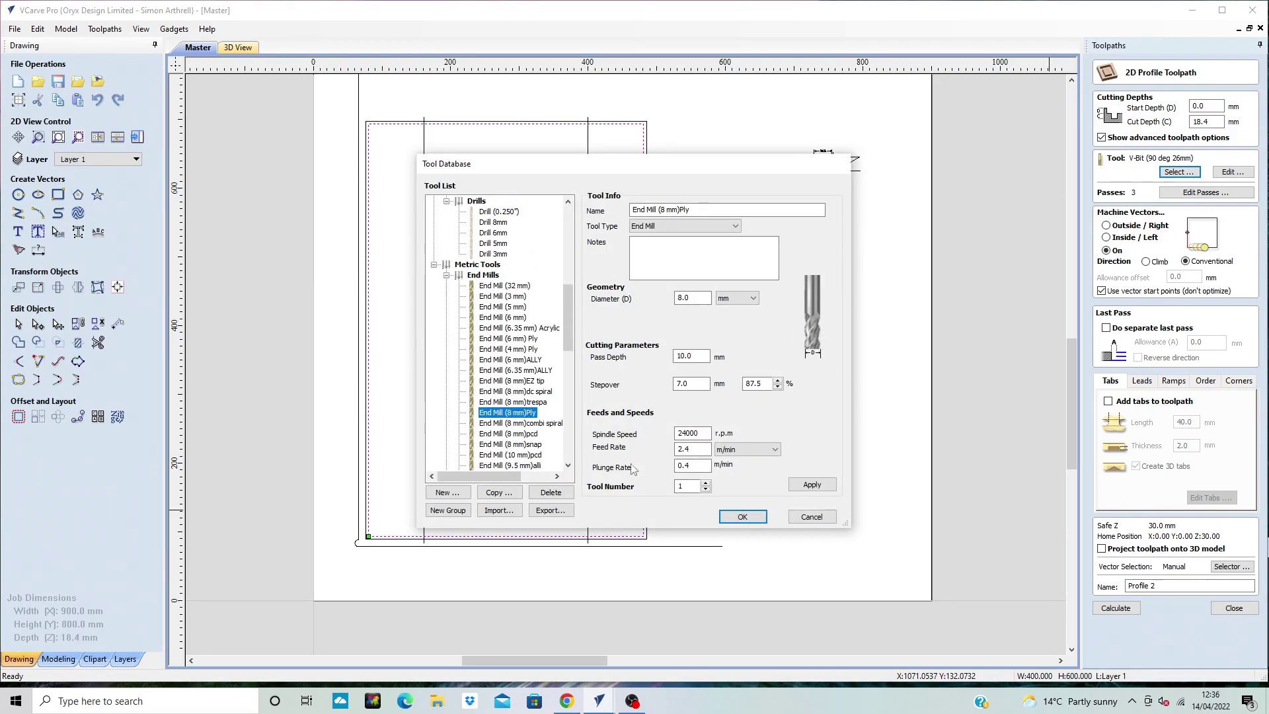
pyautogui.click(744, 518)
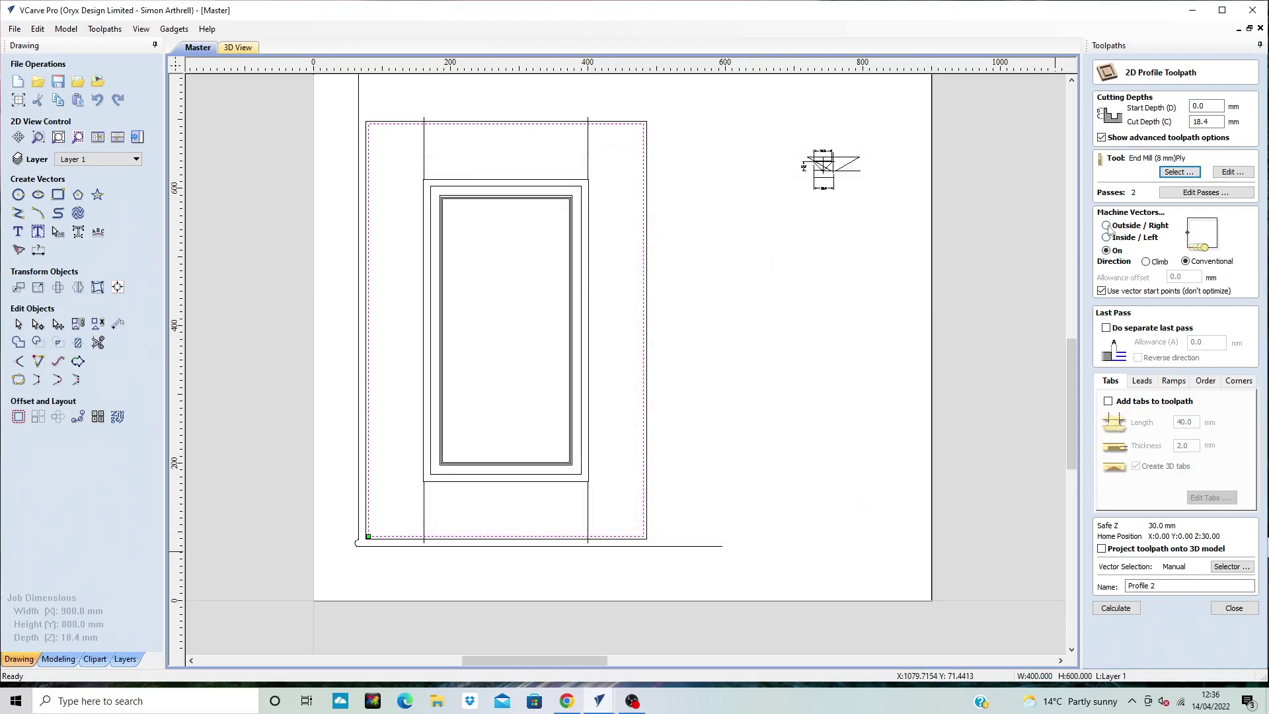
# Cut outside the 400 × 600 outline with two holding tabs on its top and right edges
pyautogui.click(1108, 226)
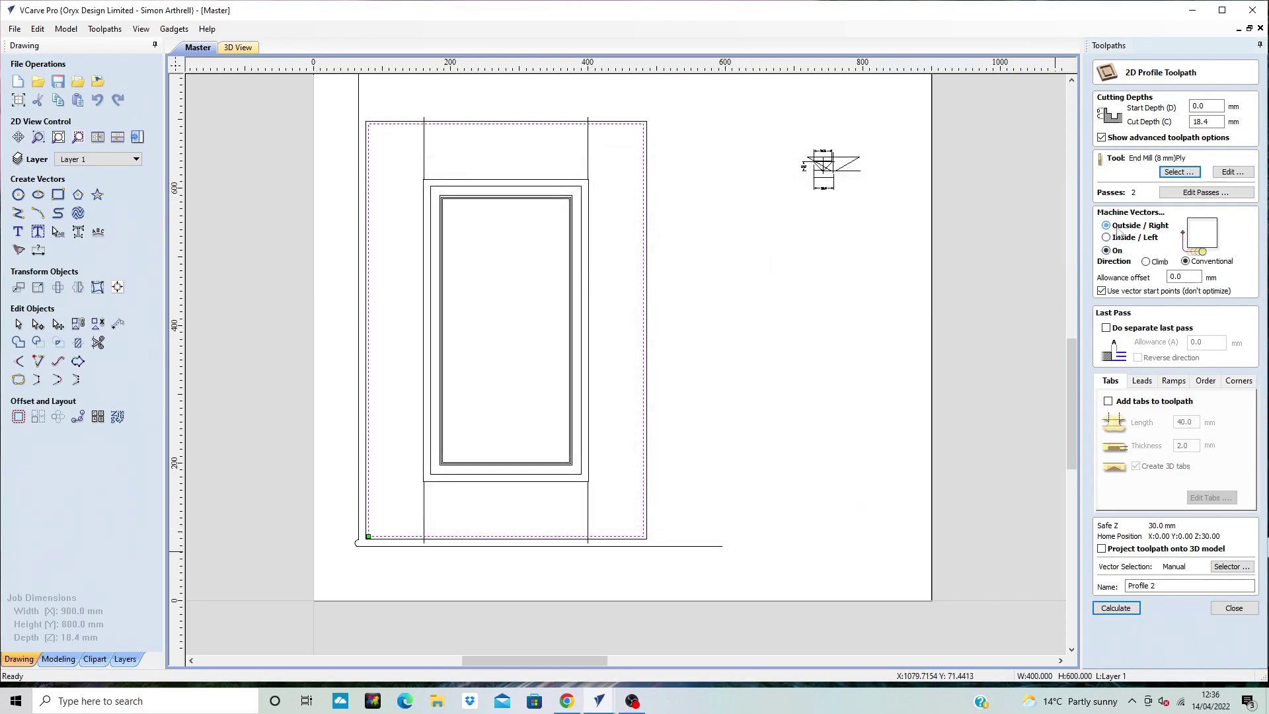
pyautogui.click(1108, 401)
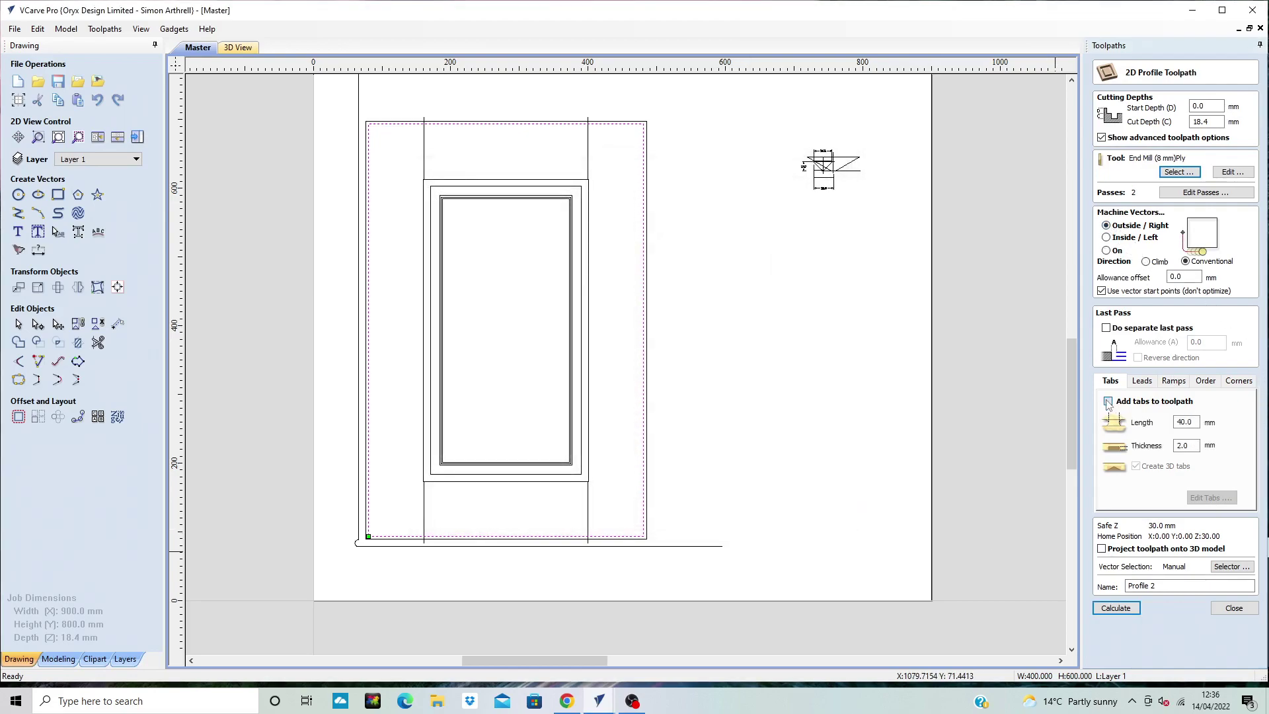
pyautogui.click(367, 131)
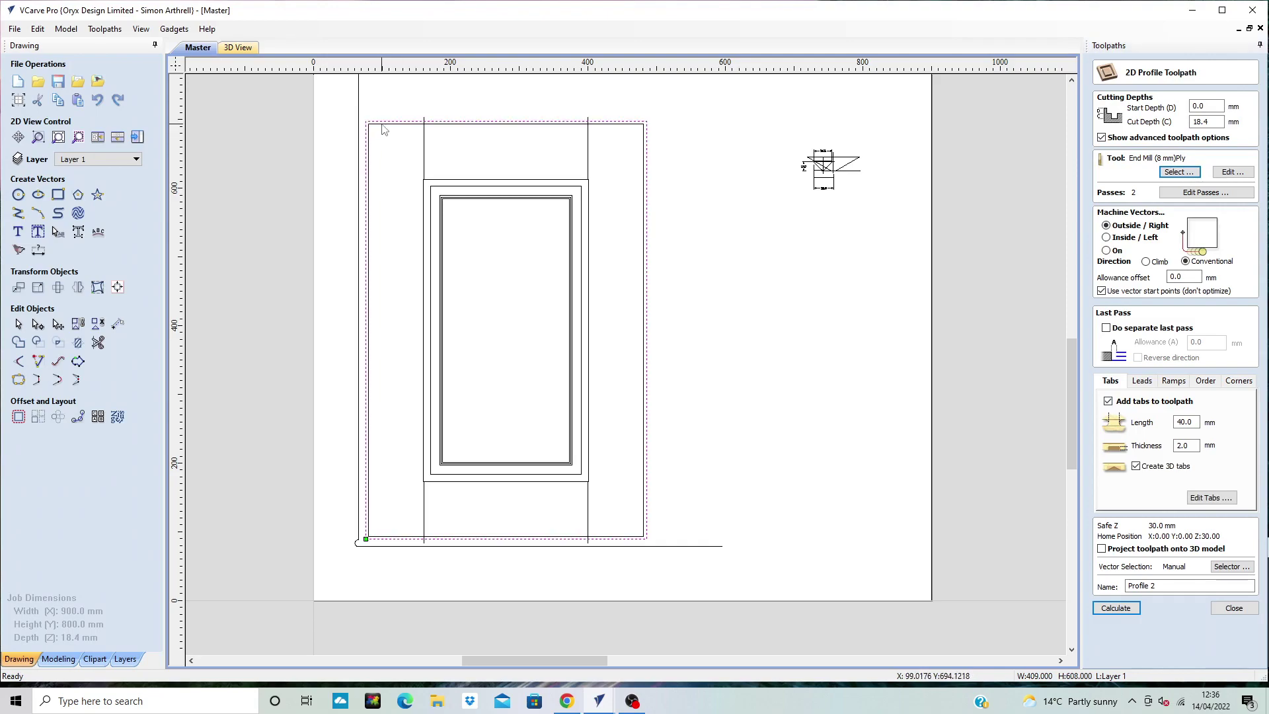
pyautogui.click(559, 124)
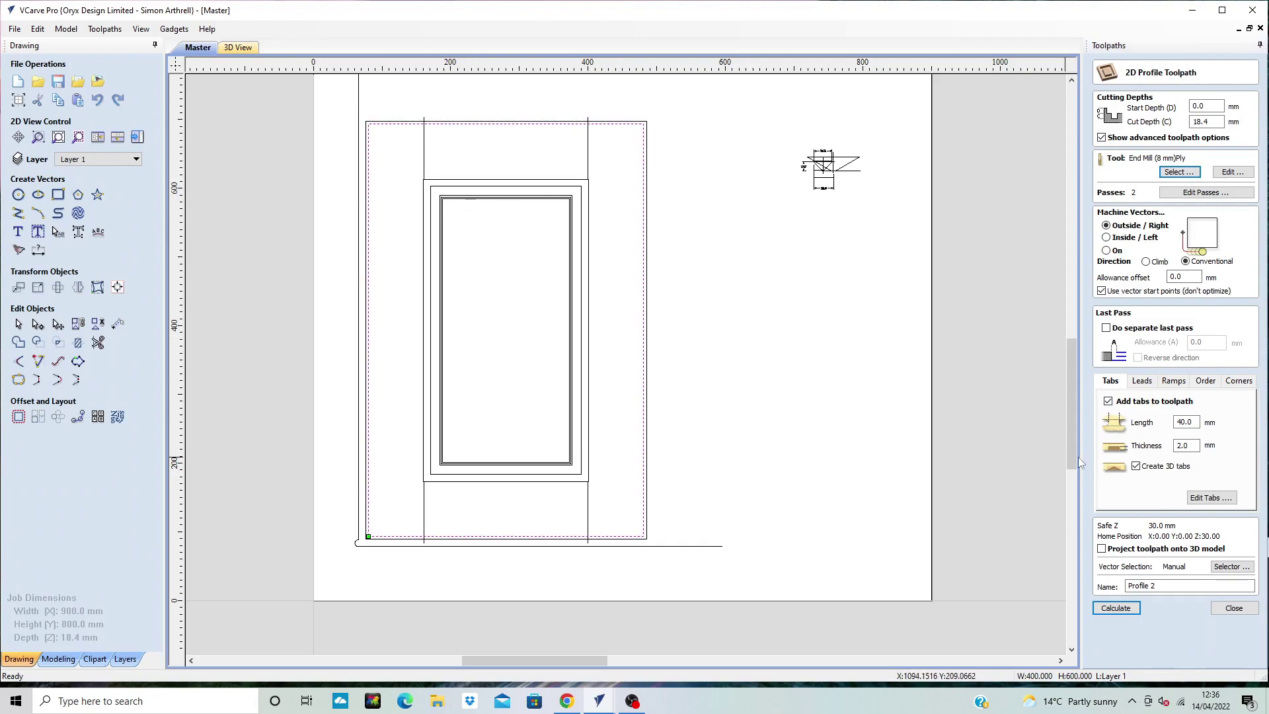
pyautogui.click(1212, 497)
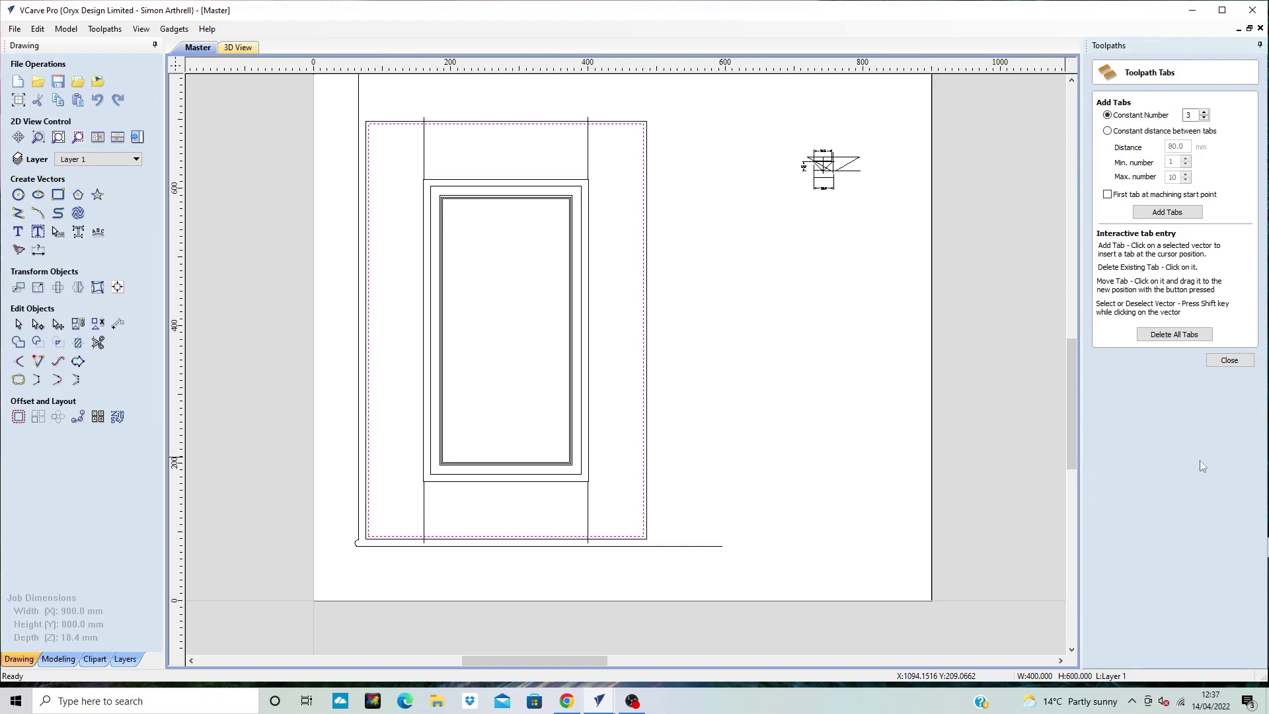
pyautogui.click(390, 125)
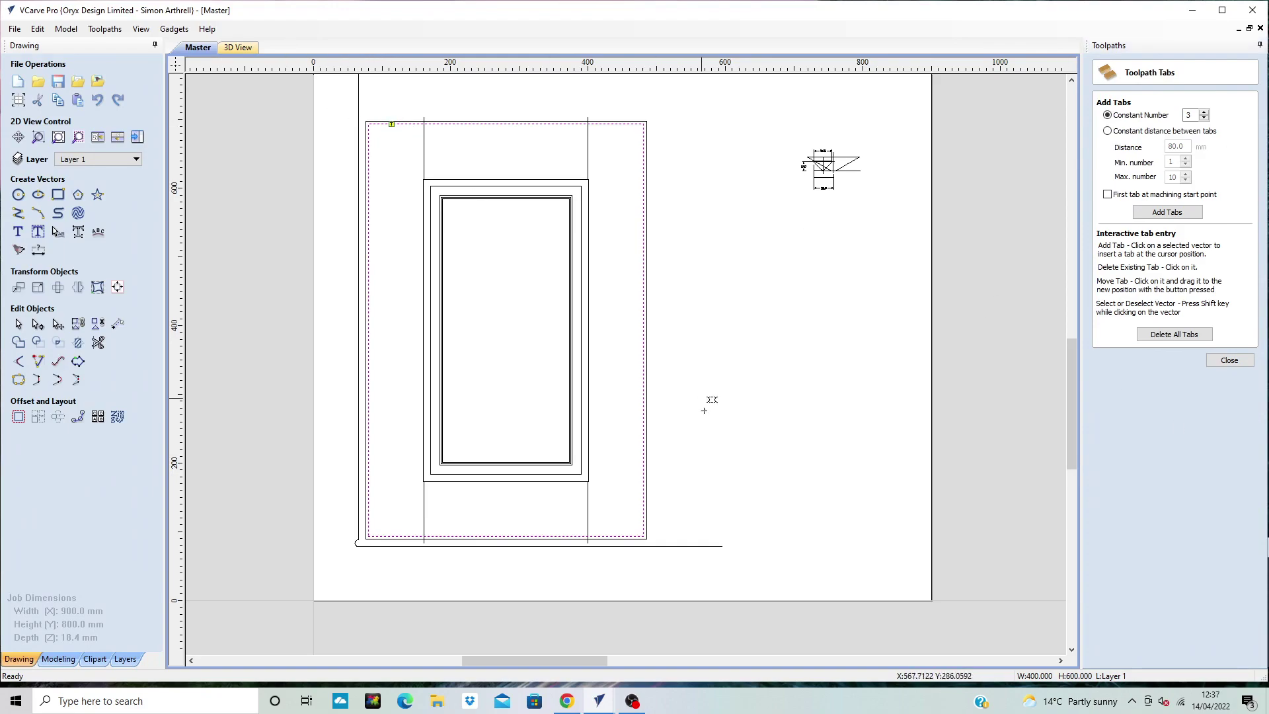
pyautogui.click(645, 507)
pyautogui.click(1230, 361)
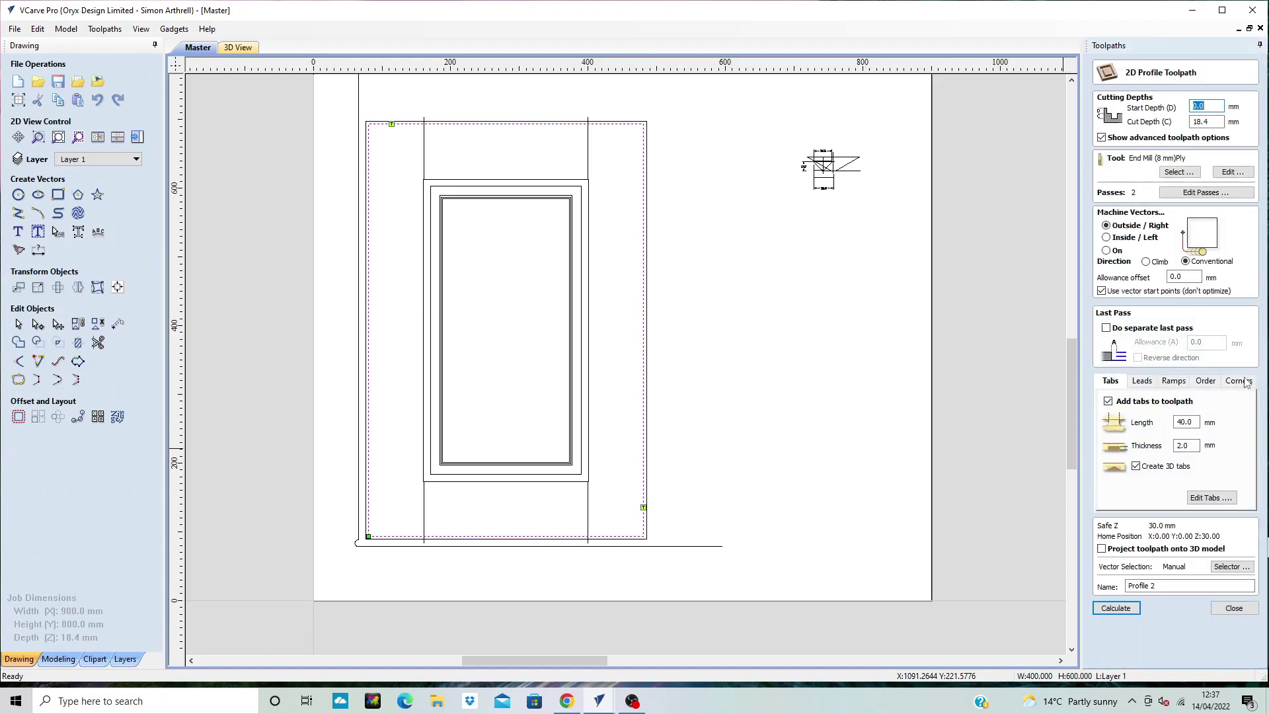
# Add ramps to the cut-out and calculate the toolpath
pyautogui.click(1173, 381)
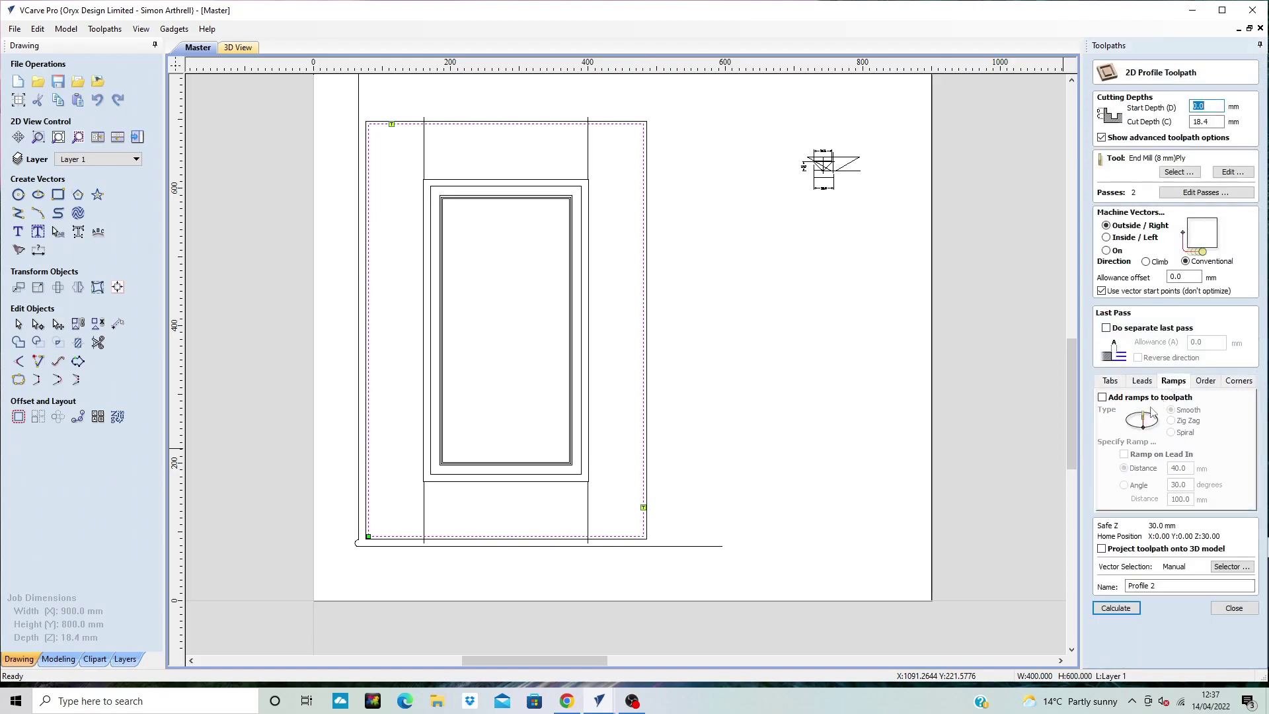
pyautogui.click(1102, 397)
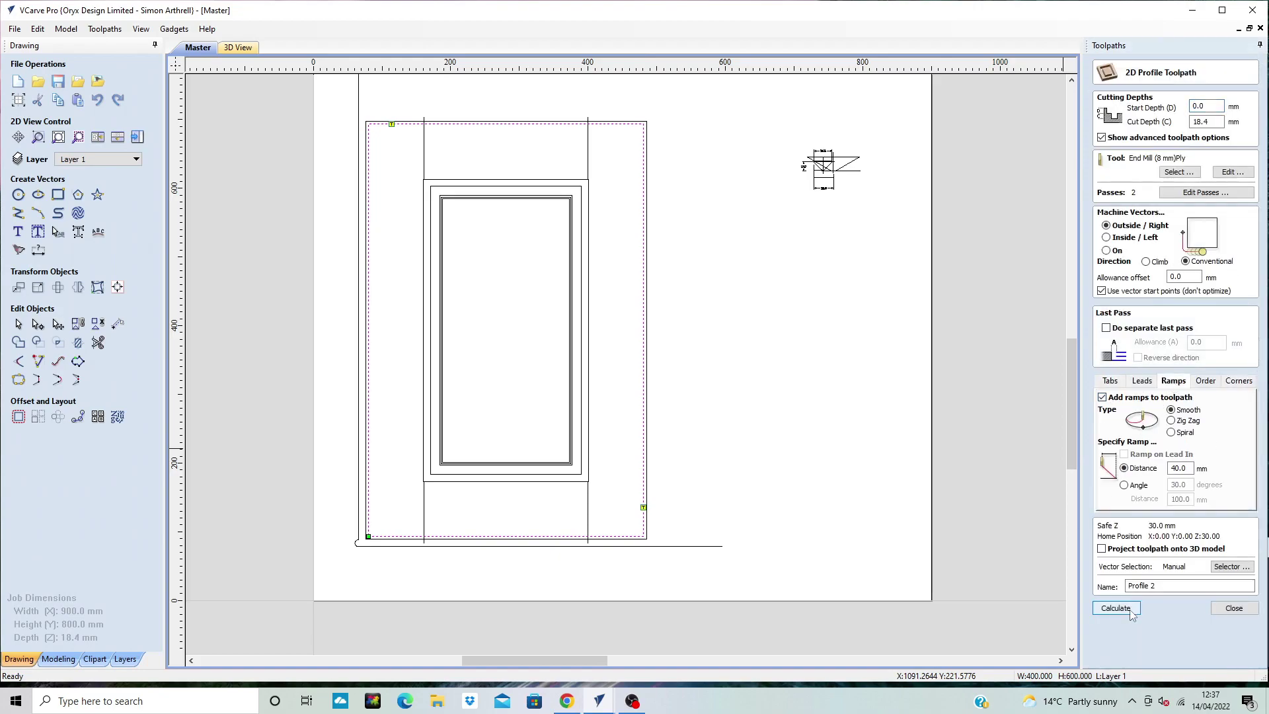
pyautogui.click(1117, 608)
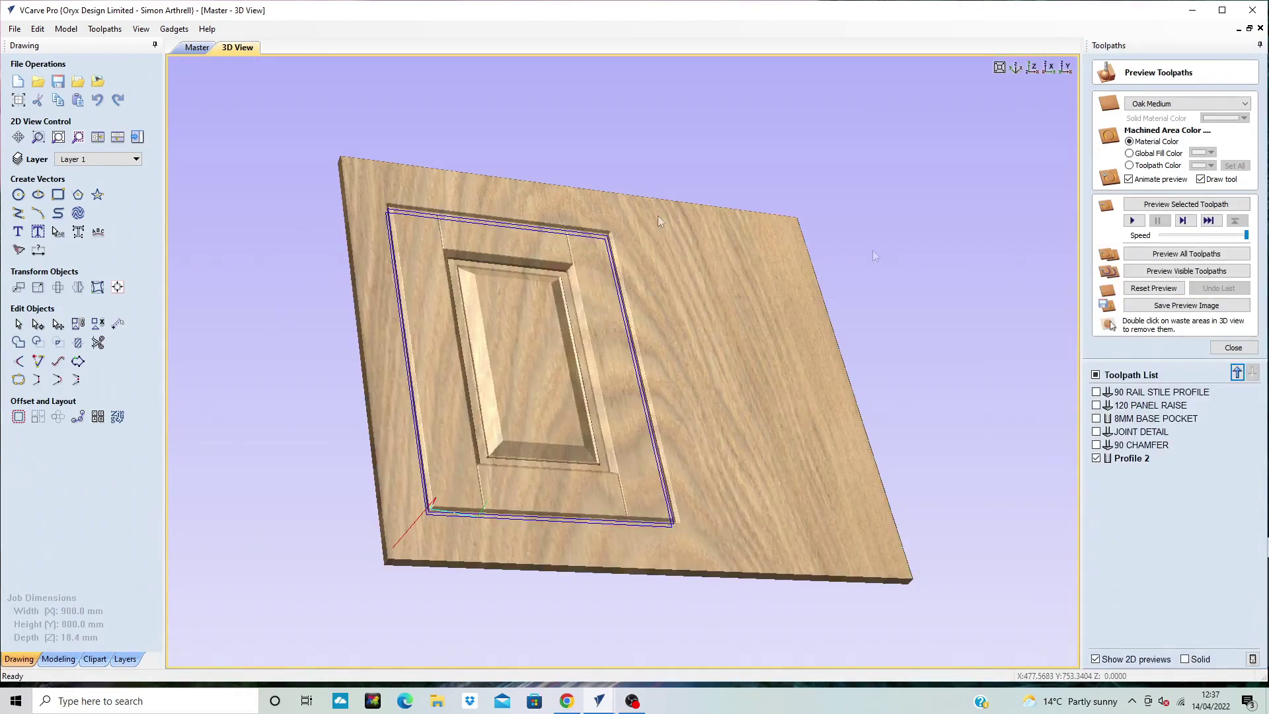
# Preview every toolpath carved on the oak door and zoom to inspect it
pyautogui.click(1144, 255)
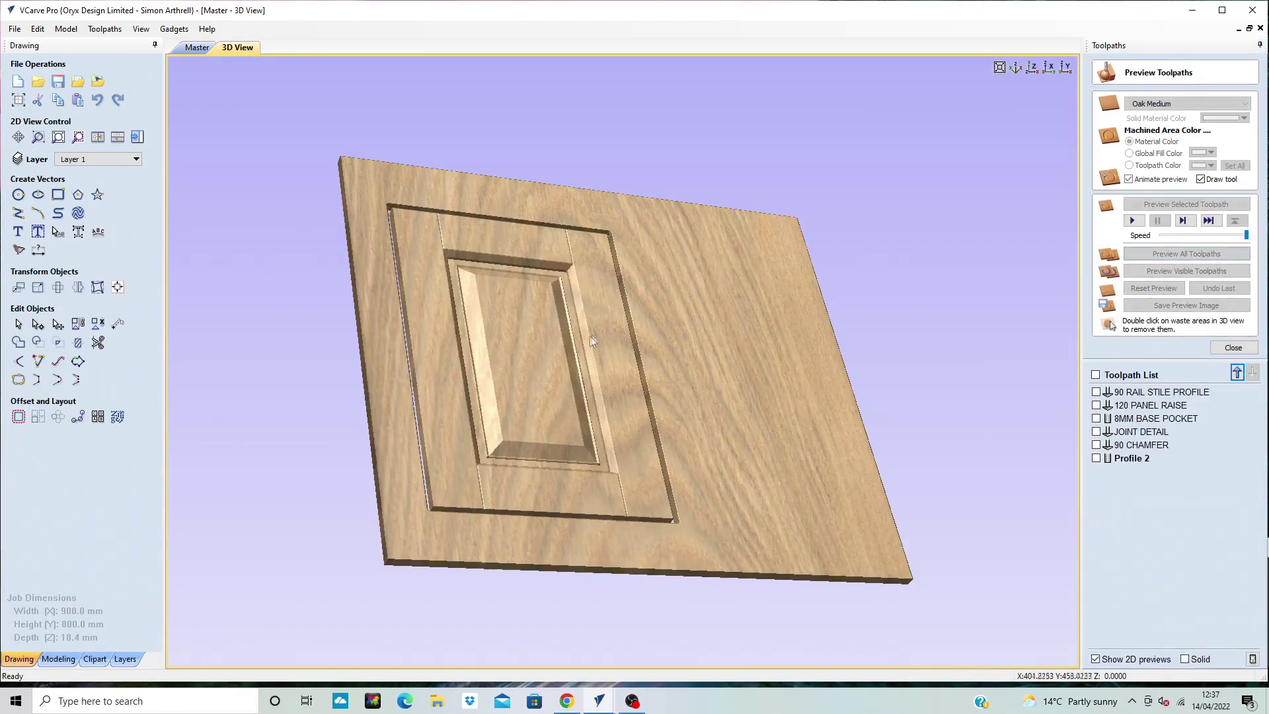
pyautogui.scroll(5, 577, 511)
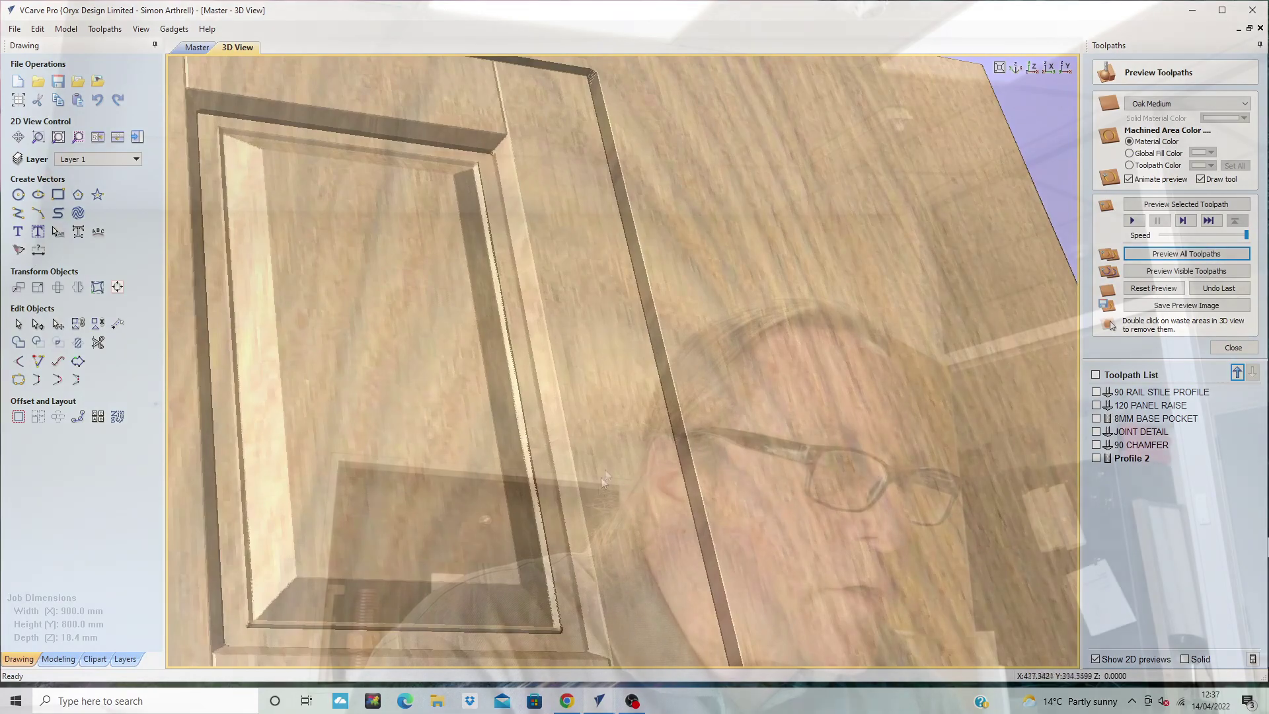
pyautogui.scroll(-5, 605, 474)
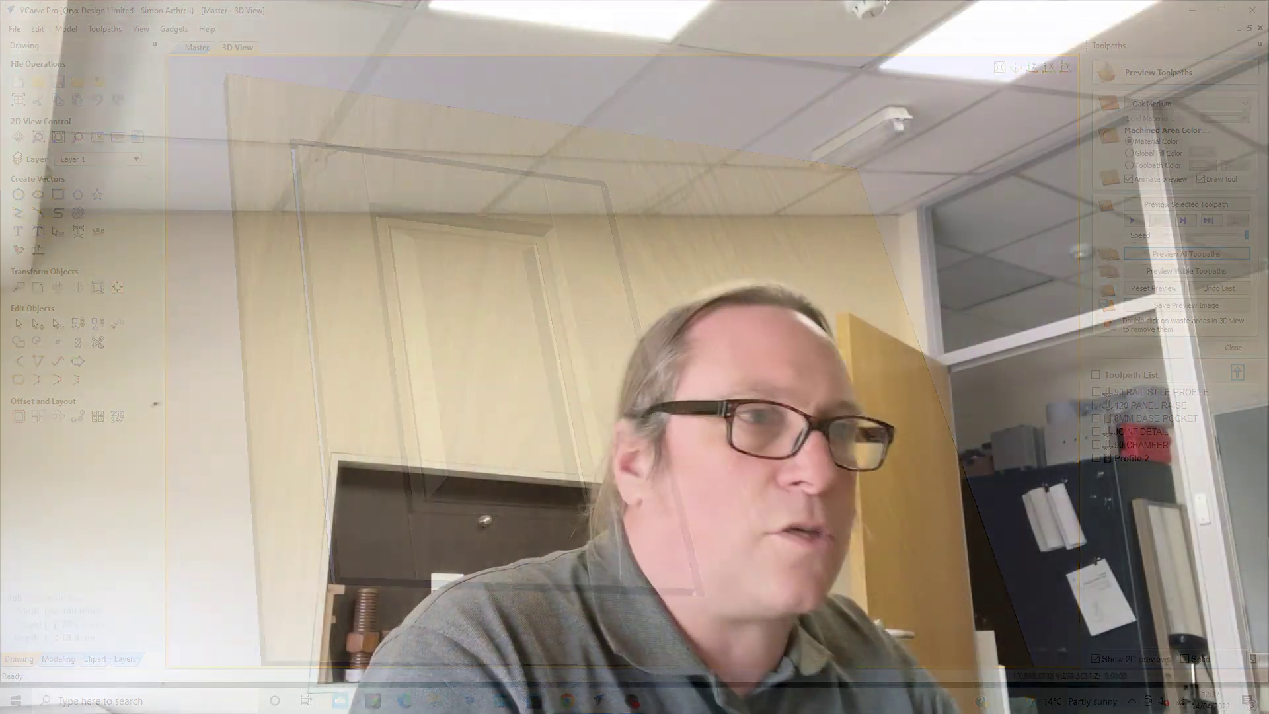